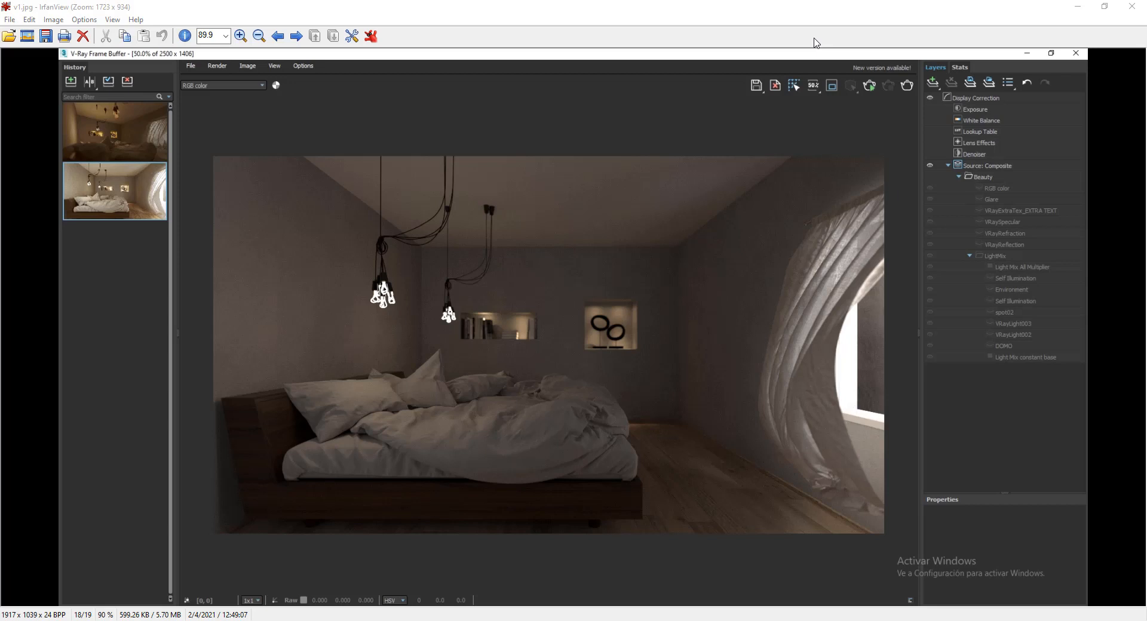
Step: Switch to the 3ds Max bedroom scene and inspect the parameters of the dome light outside the room
key(Right)
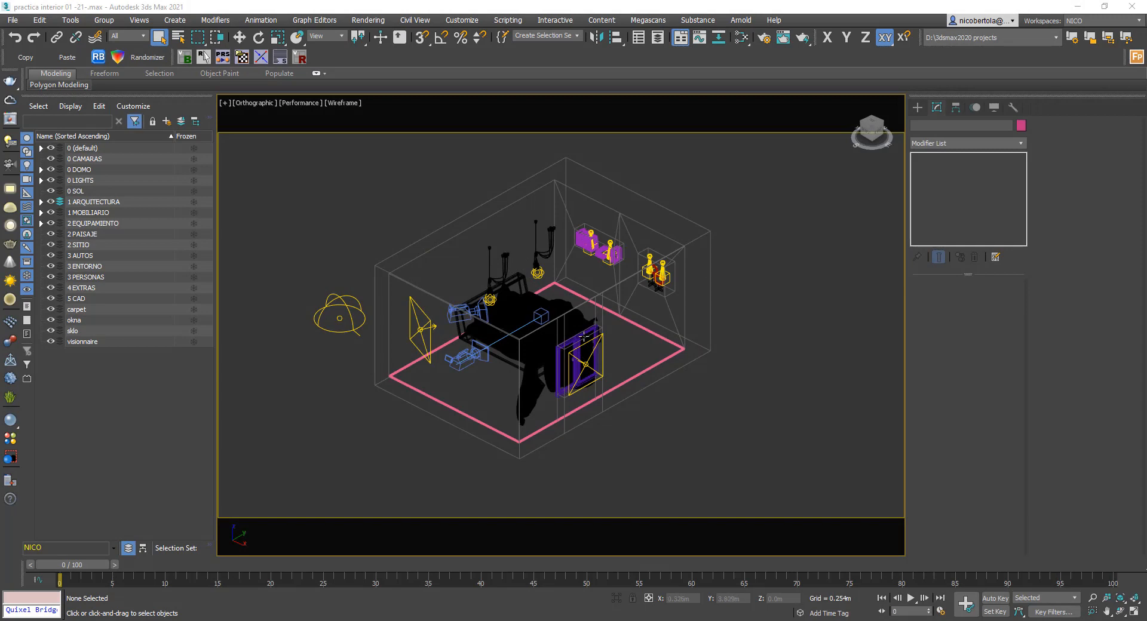
alt+middle_drag(519, 358, 571, 345)
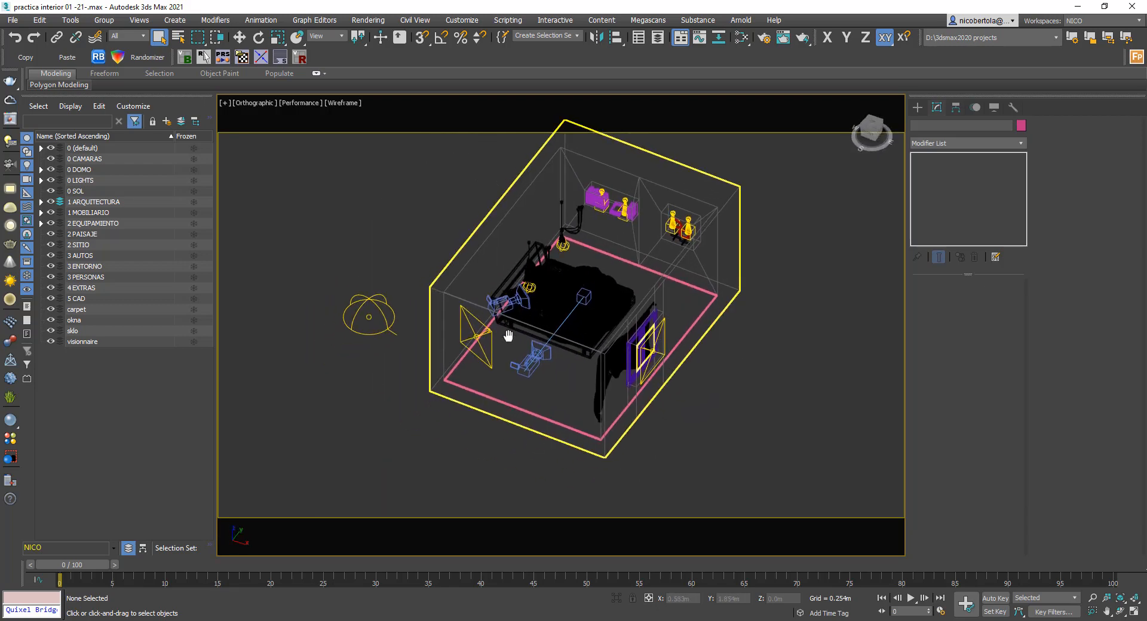
click(369, 316)
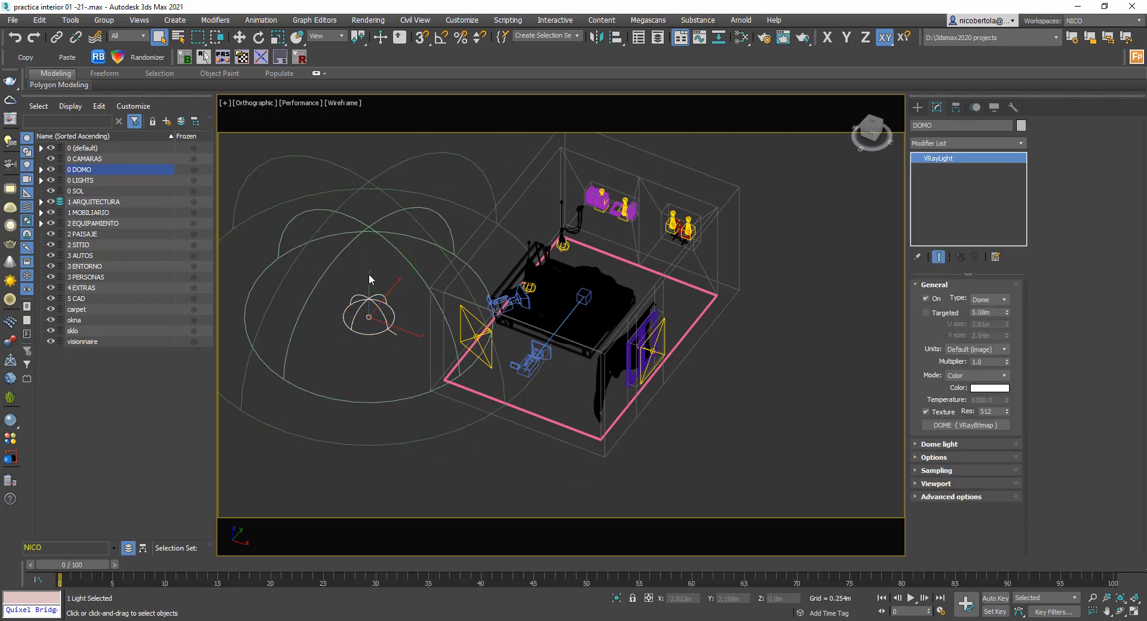
middle_drag(370, 278, 354, 309)
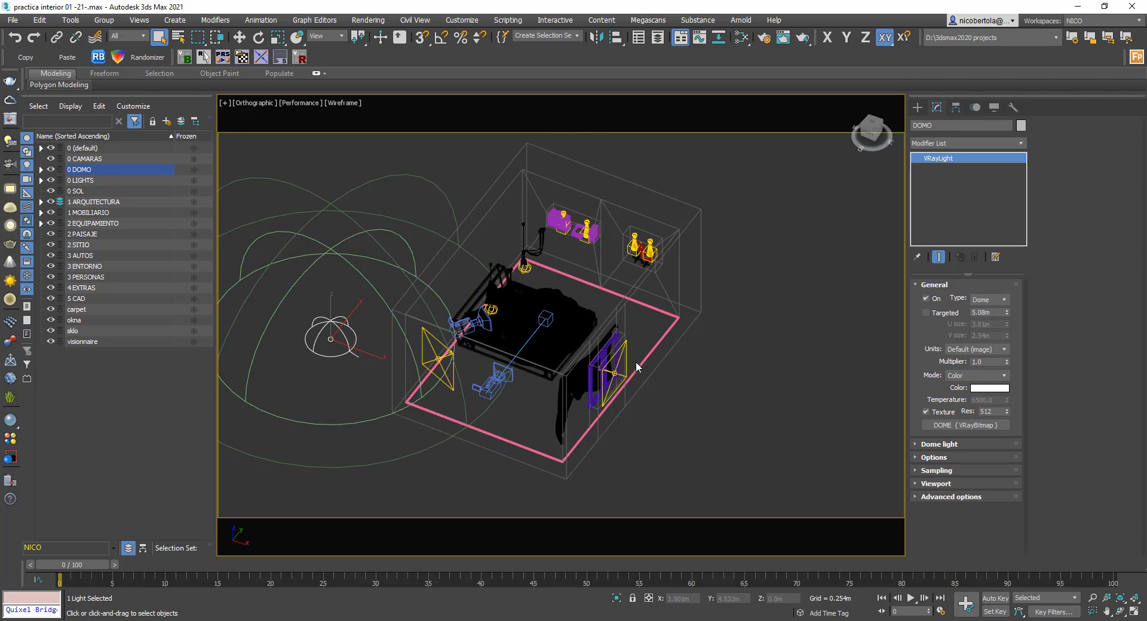
Step: Show the scene through PhysCamera001 with default shading and select that camera to view its parameters
click(743, 359)
key(c)
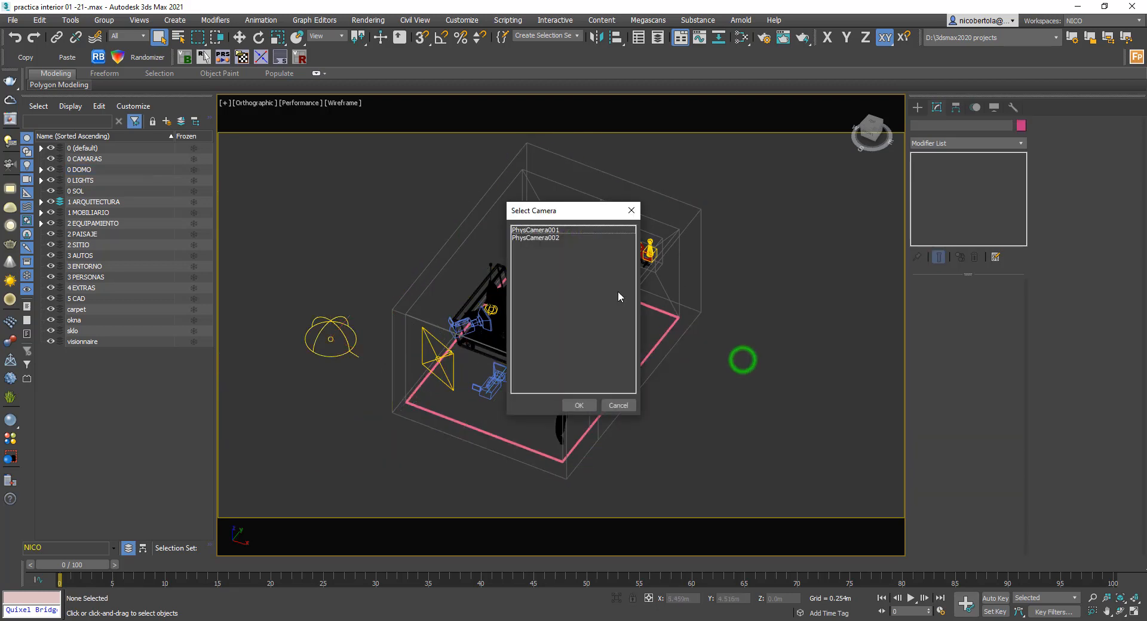
double_click(535, 231)
key(F3)
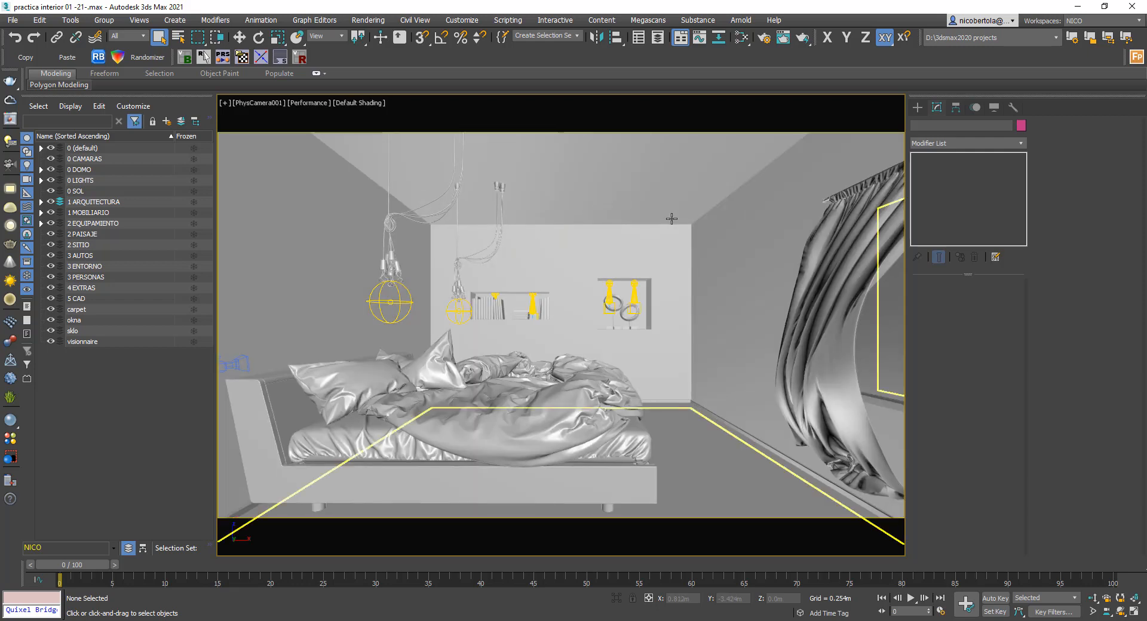
click(259, 107)
click(325, 327)
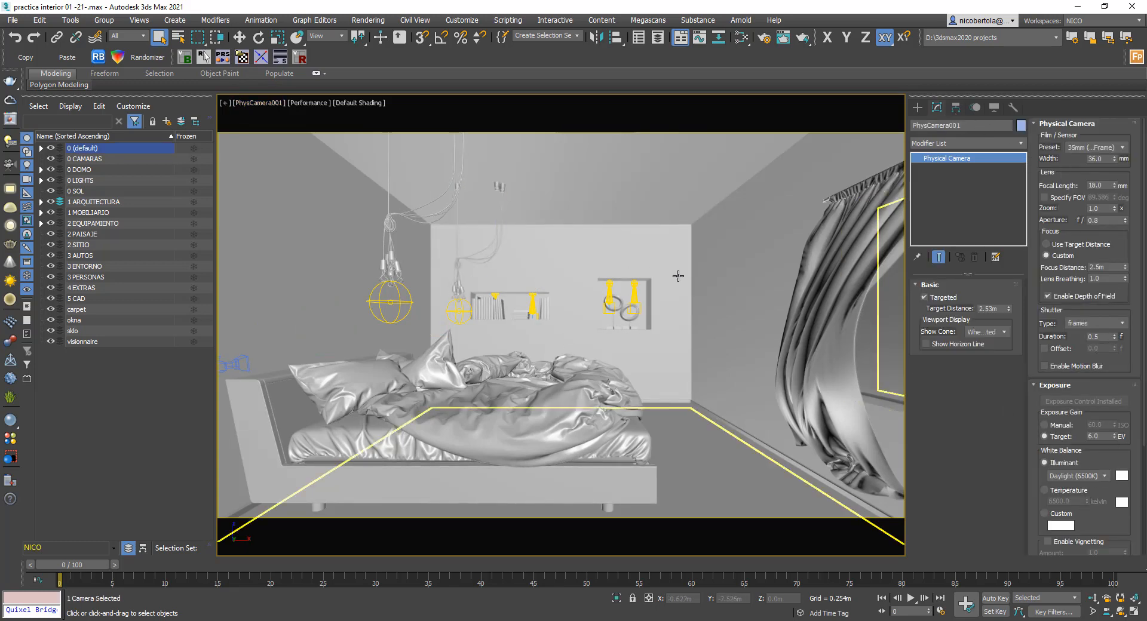
Step: Return the viewport to wireframe and inspect the name and settings of the larger hanging lamp's sphere light
key(F3)
click(398, 303)
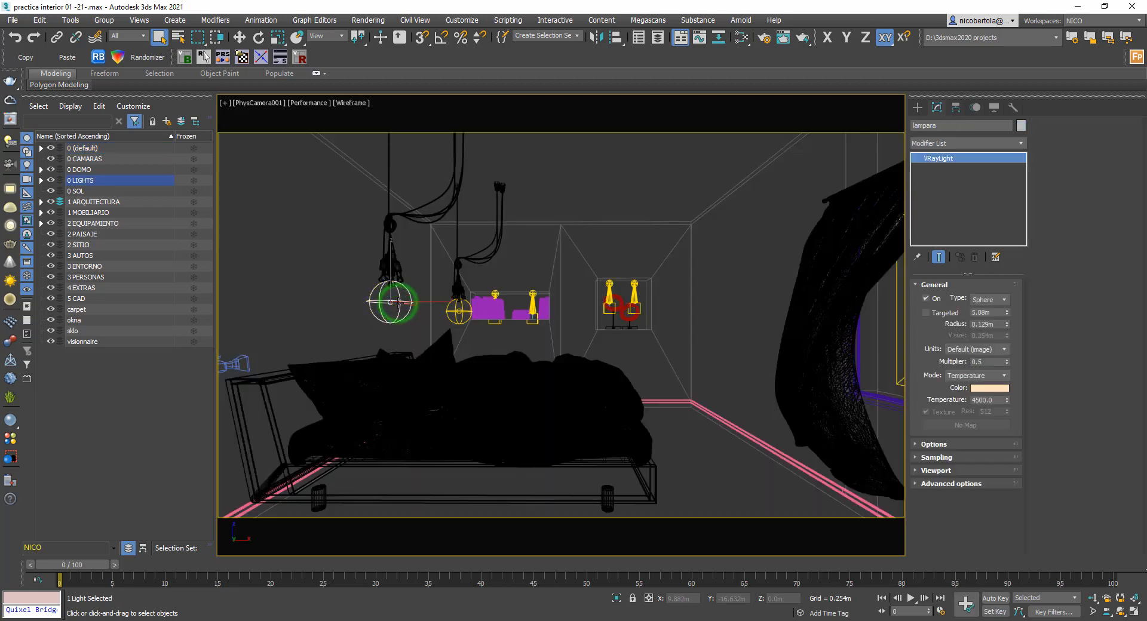
click(946, 126)
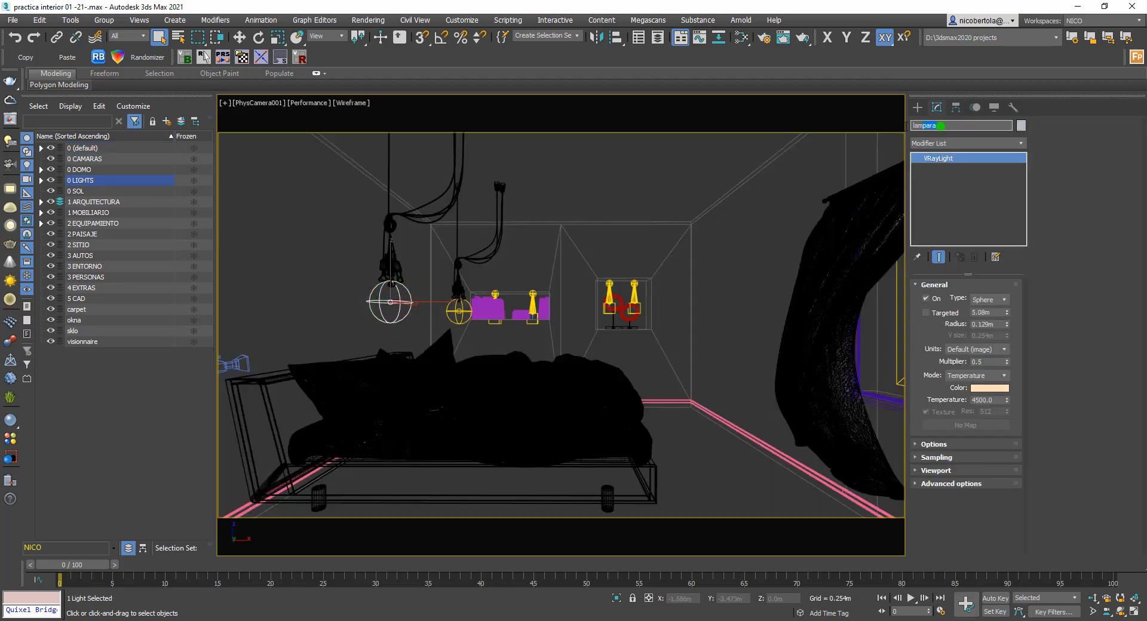
click(674, 159)
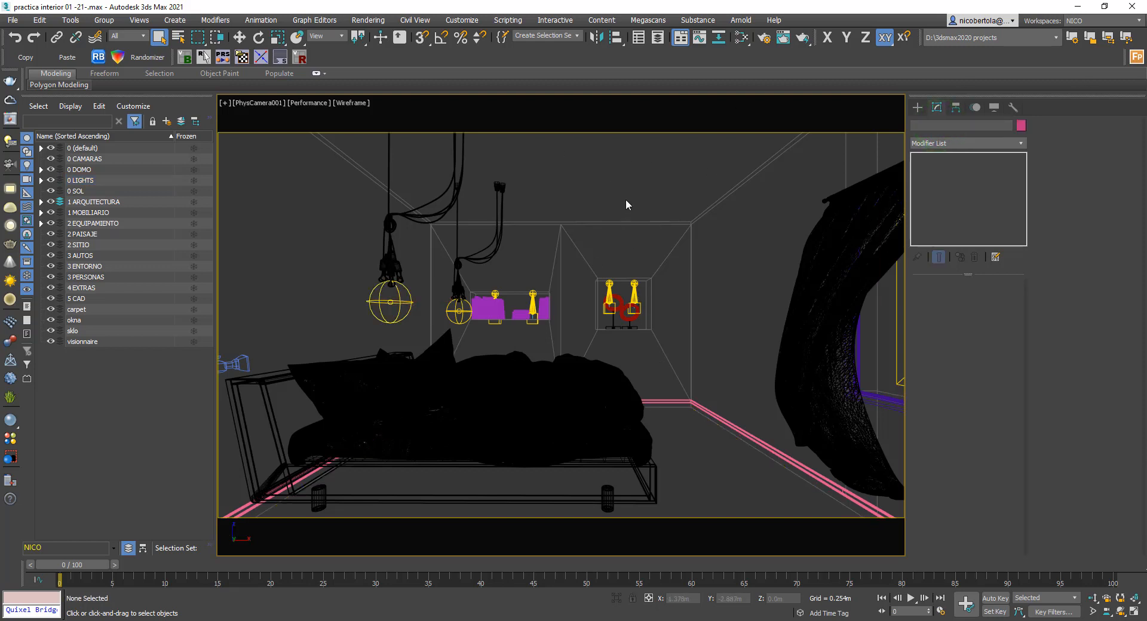
Step: Review the scene's V-Ray render elements and browse the available ones, including VRayBackToBeauty and VRayLightMix, without adding any
click(764, 37)
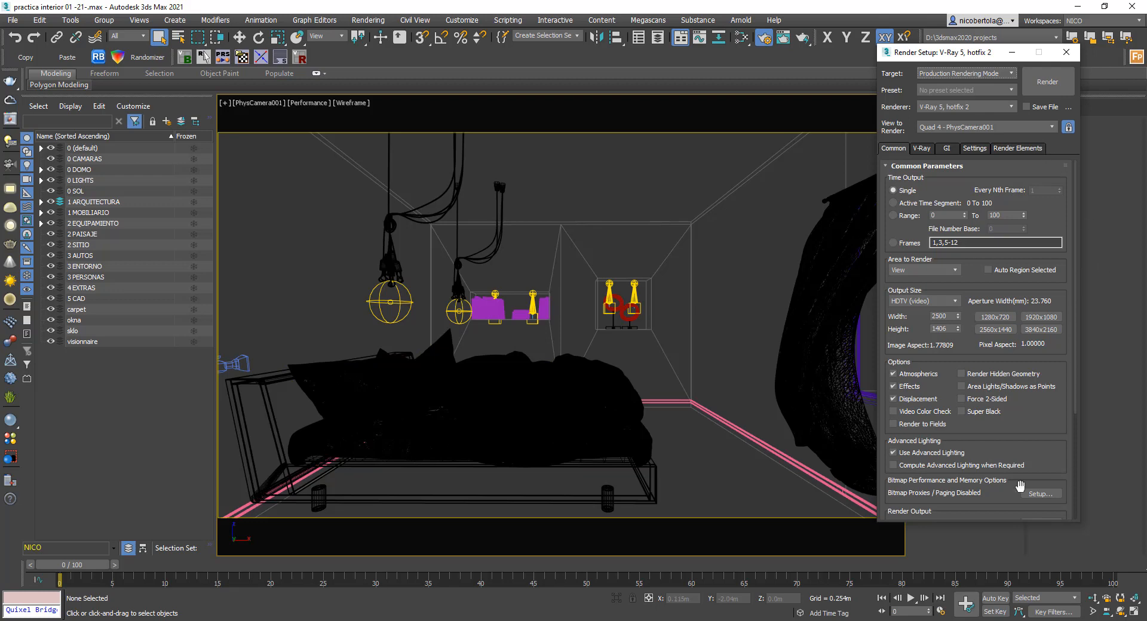
click(1018, 150)
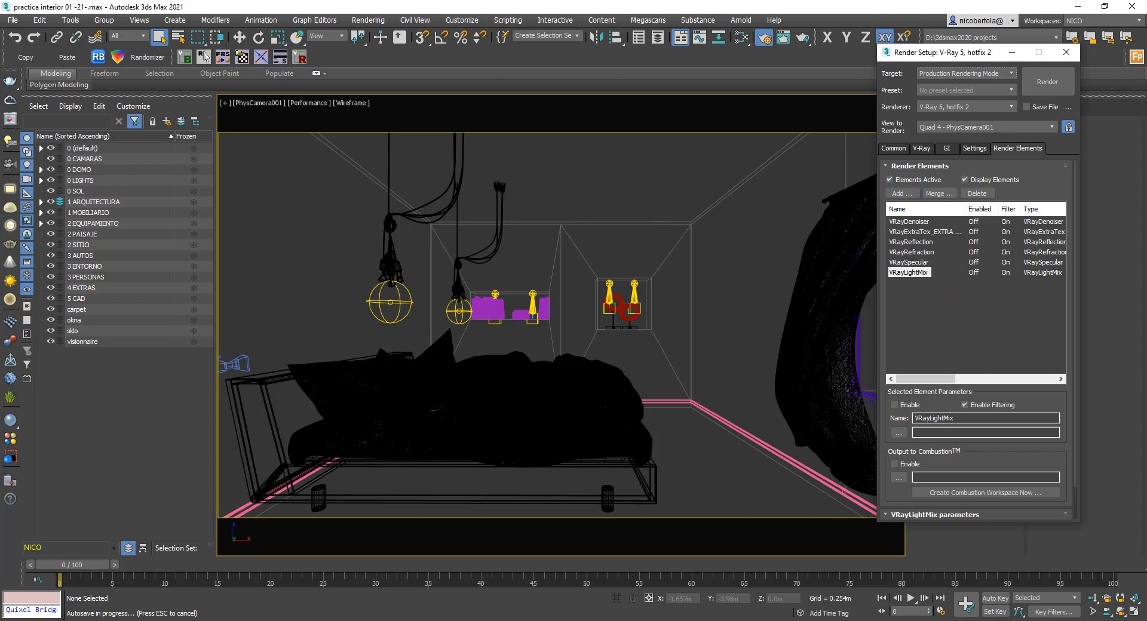
click(898, 193)
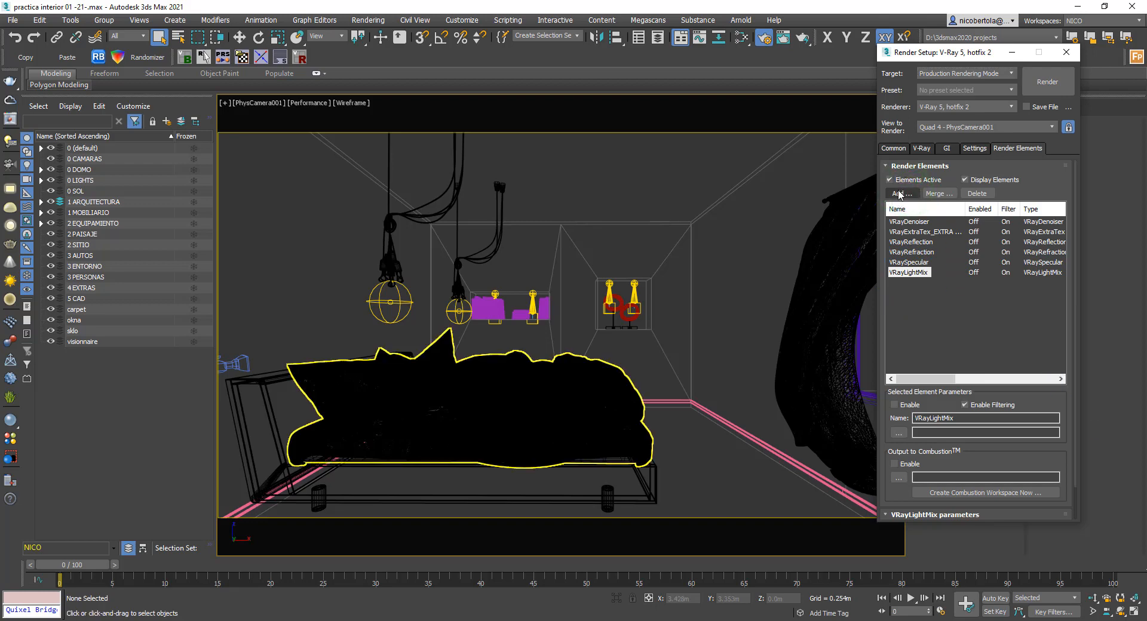
drag(954, 170, 629, 163)
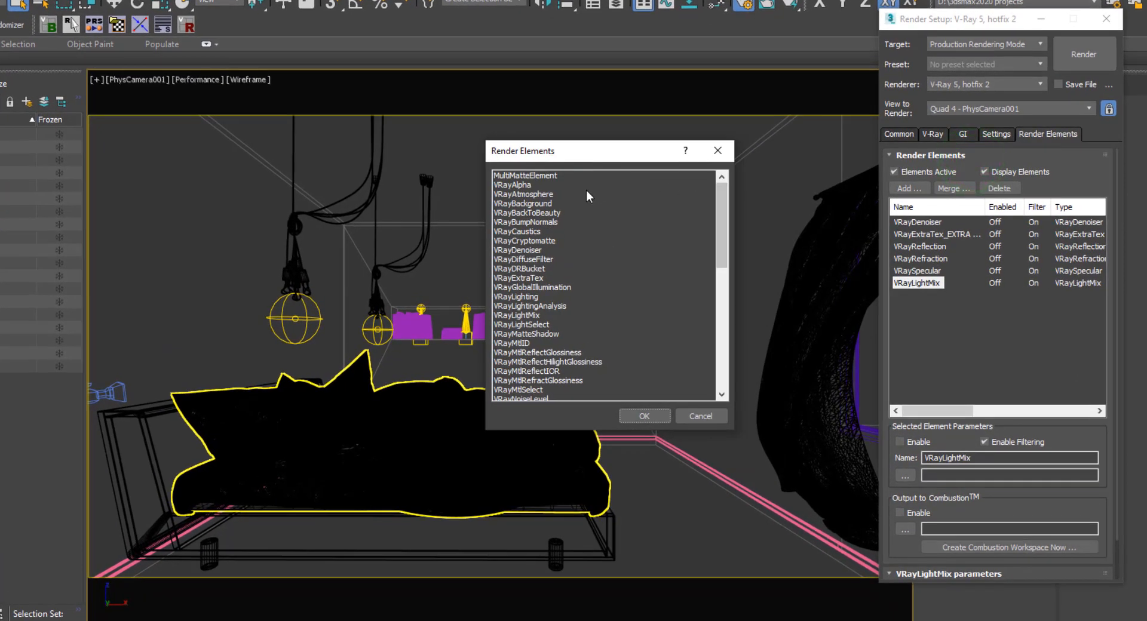
click(546, 213)
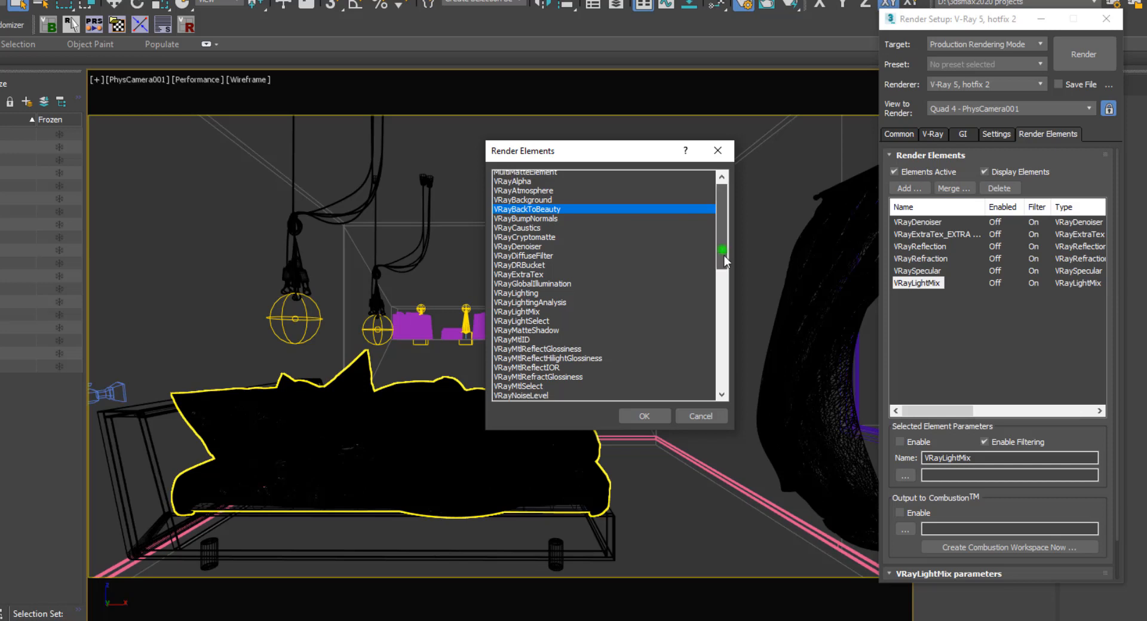
drag(720, 246, 724, 302)
click(532, 183)
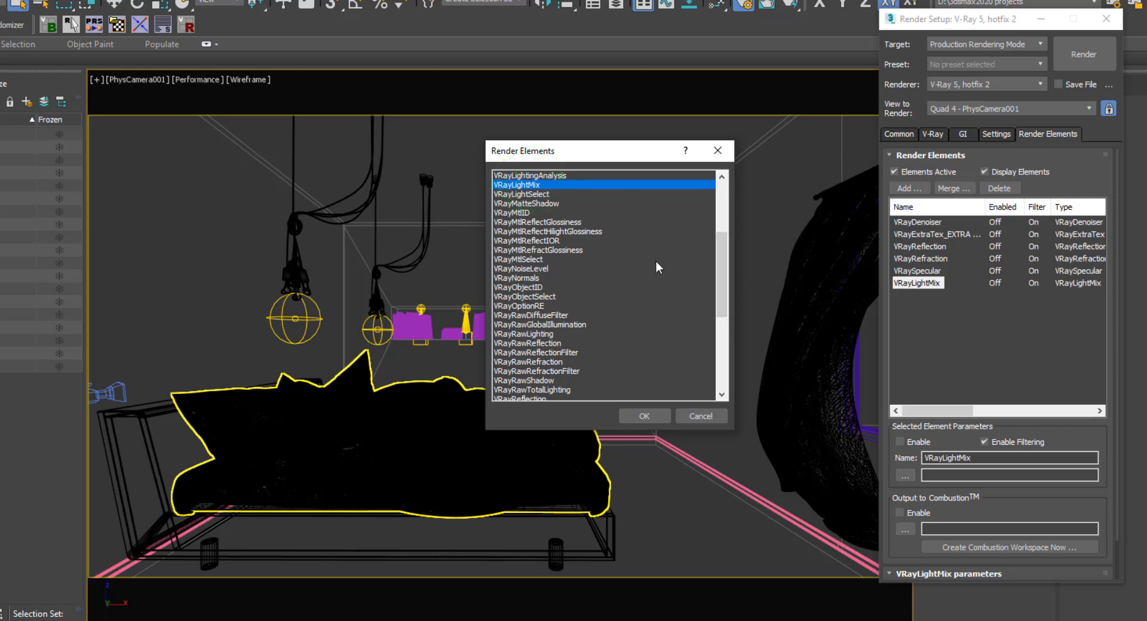
click(705, 411)
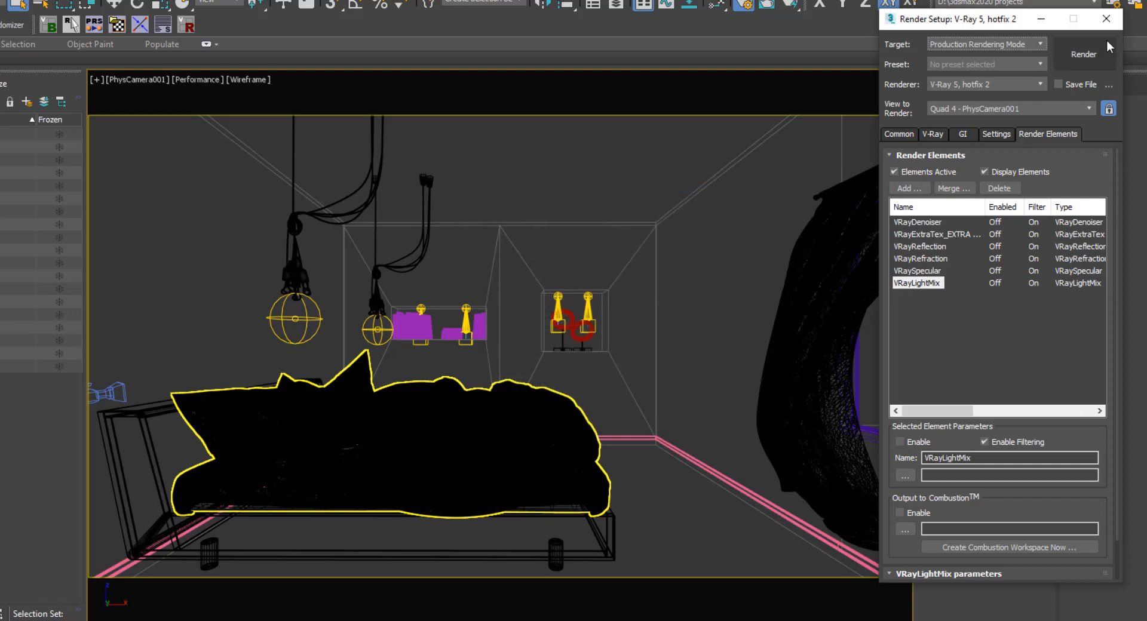
click(1106, 19)
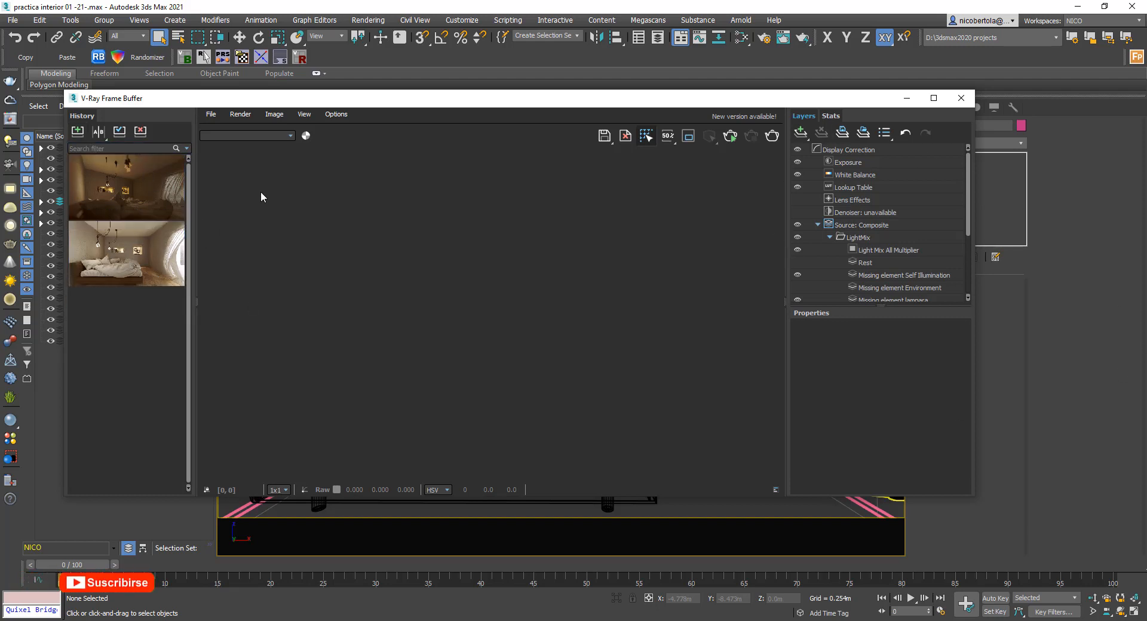
Step: Load the second saved render from the V-Ray Frame Buffer history
click(141, 255)
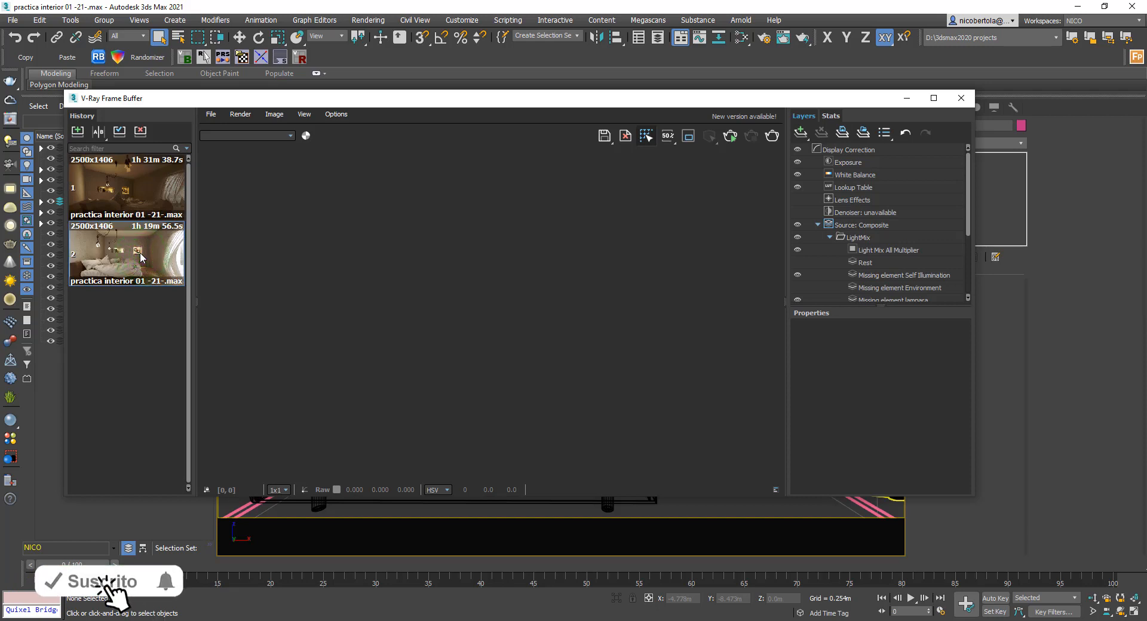
right_click(140, 255)
click(118, 260)
double_click(117, 260)
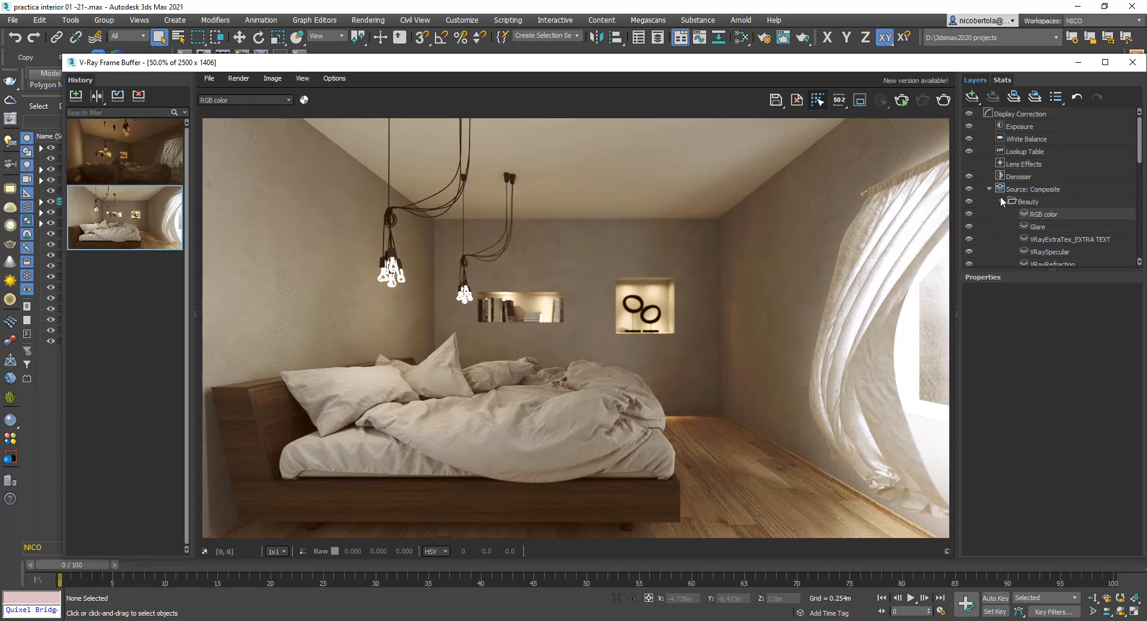
Step: Hide the Beauty folder and turn off the Exposure, White Balance, Lookup Table and Denoiser layers
click(969, 203)
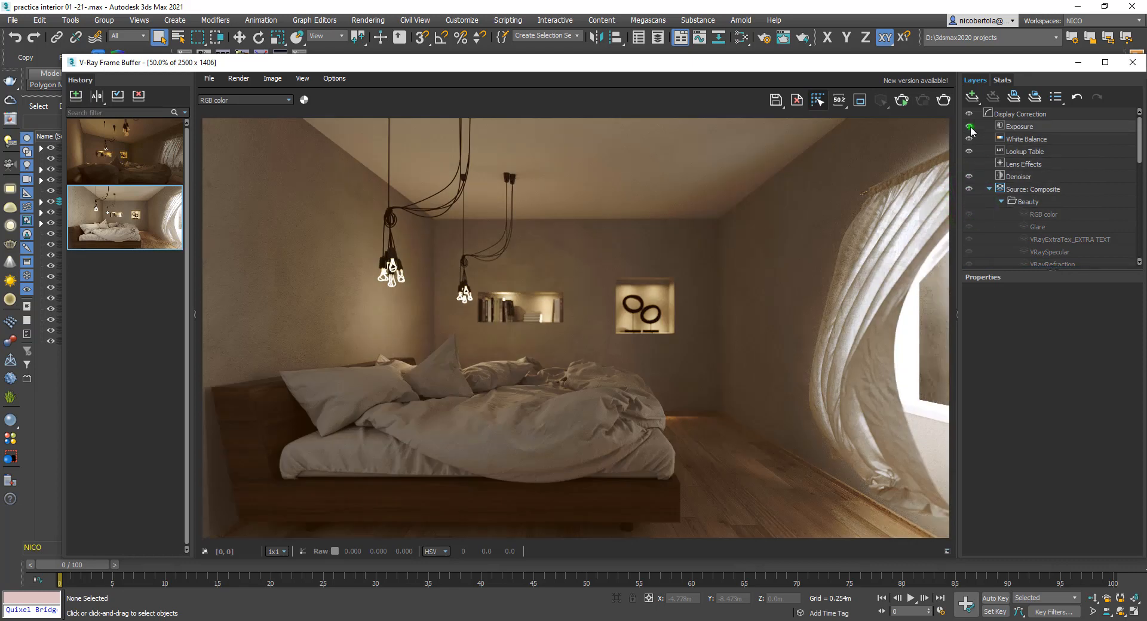
click(970, 126)
click(970, 138)
click(970, 151)
click(969, 177)
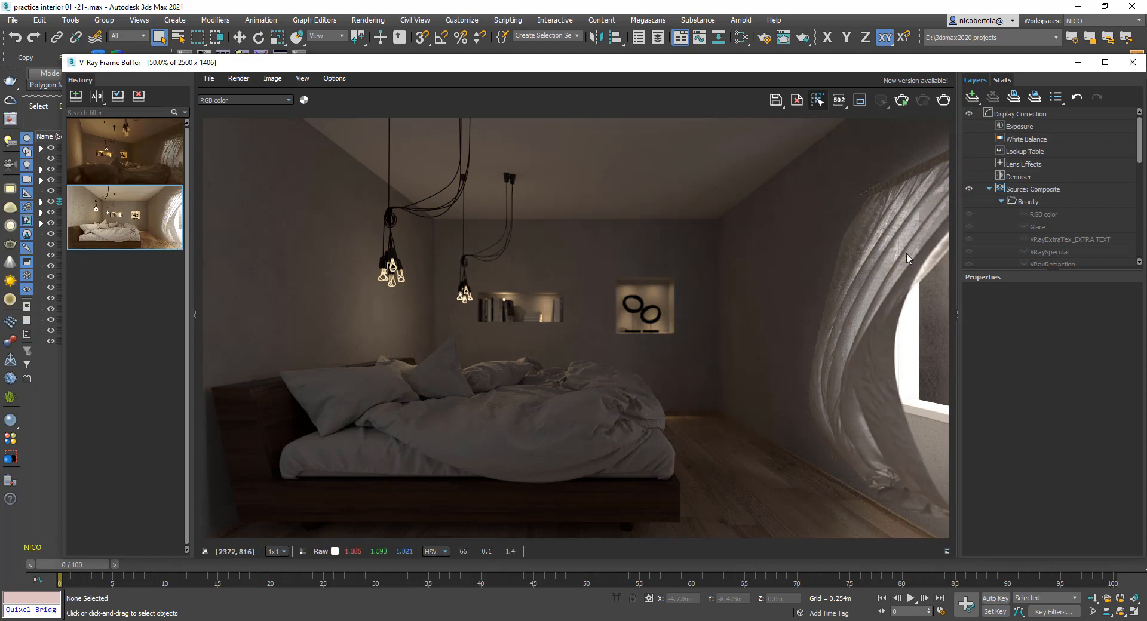
drag(735, 64, 710, 52)
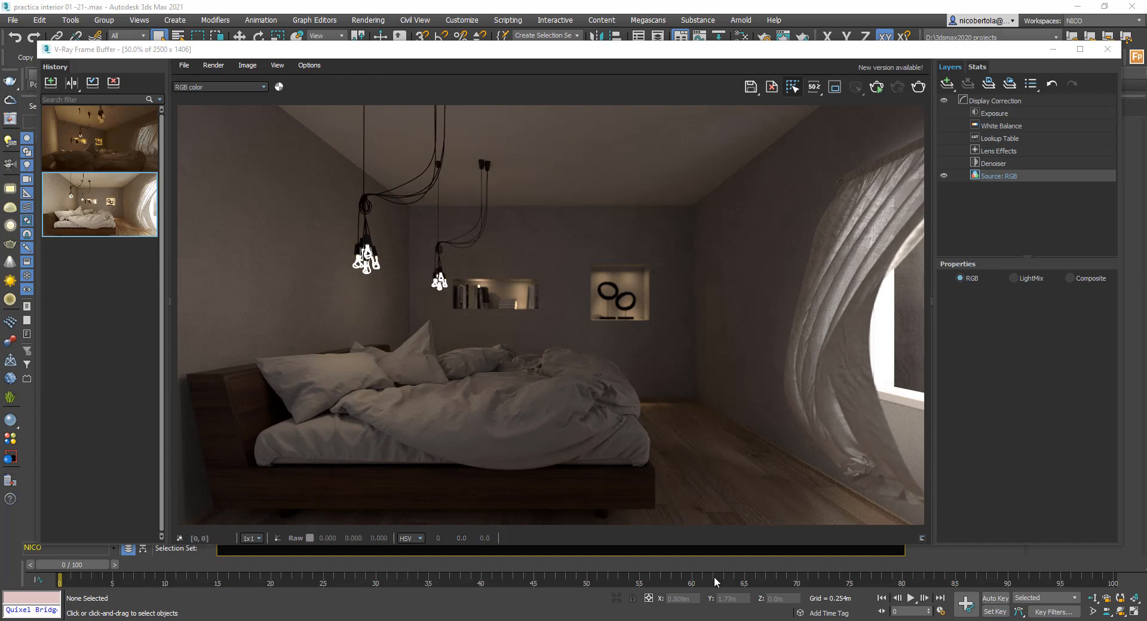
Step: Examine the list of available render channels and toggle the Display Correction layer off and on
mouse_move(113, 122)
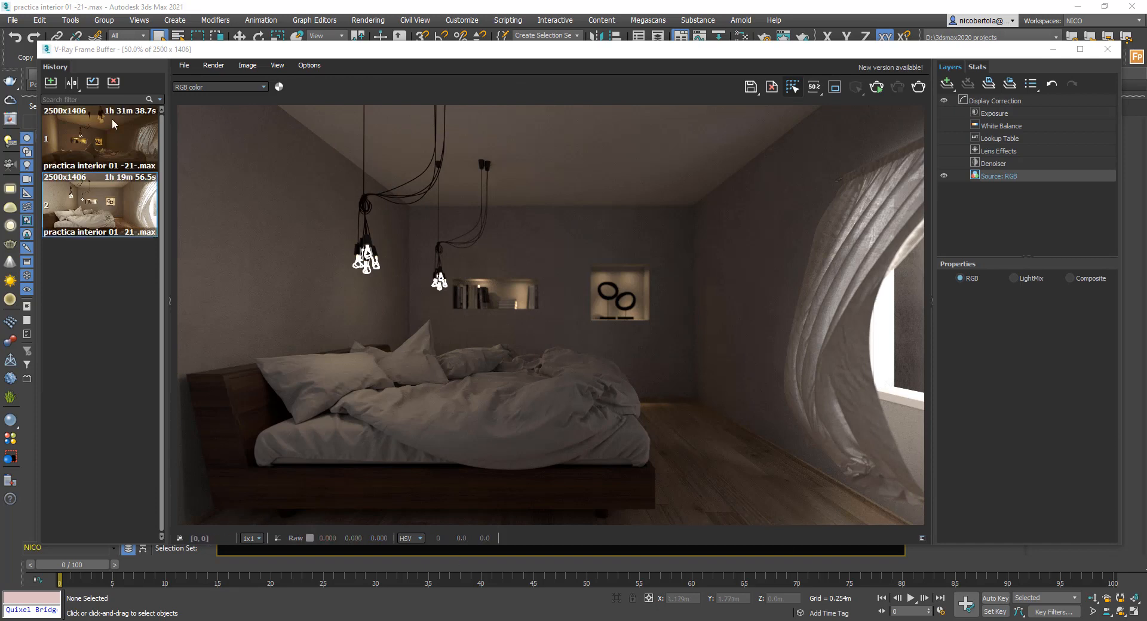
click(262, 87)
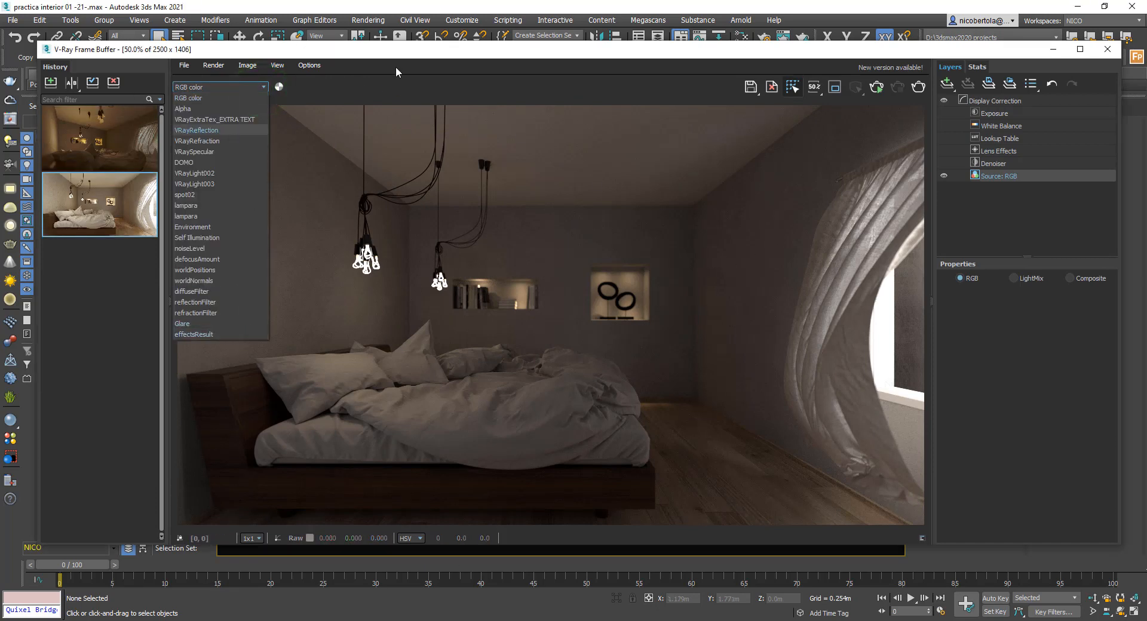
click(537, 75)
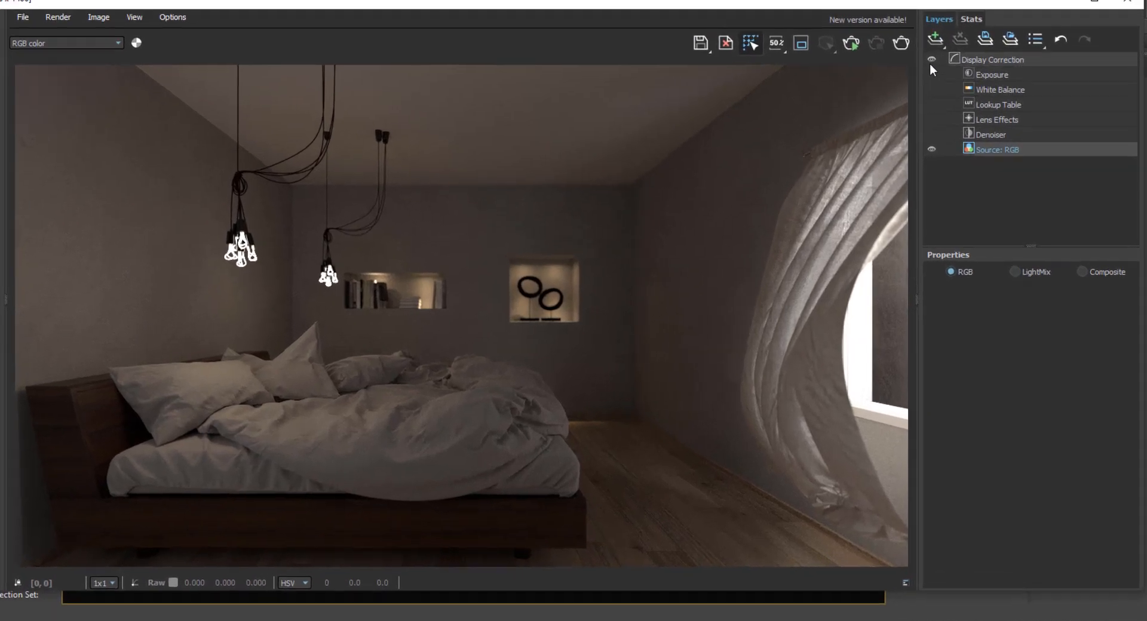
click(944, 100)
click(932, 58)
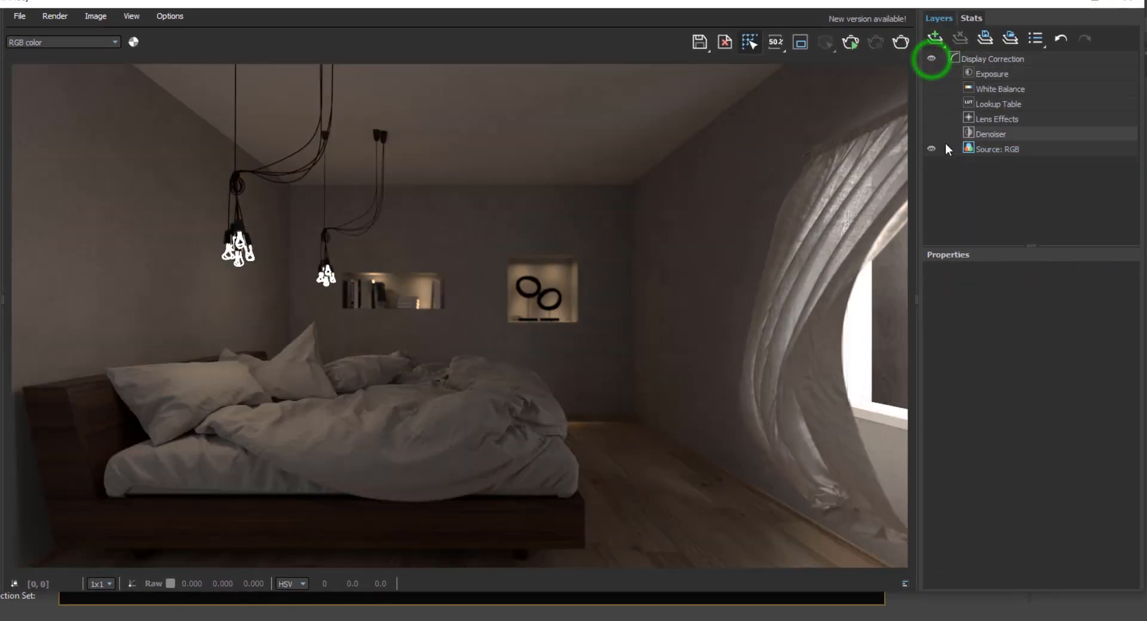
Step: Set the Source layer to Composite mode and add a new Render Element layer under it
click(995, 148)
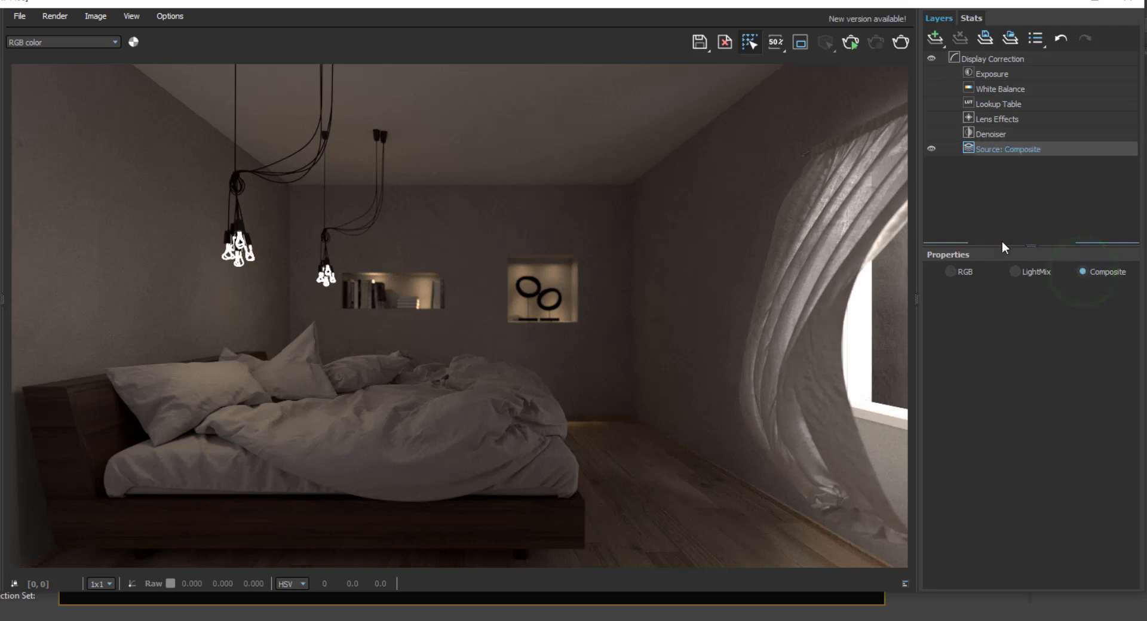
right_click(1001, 148)
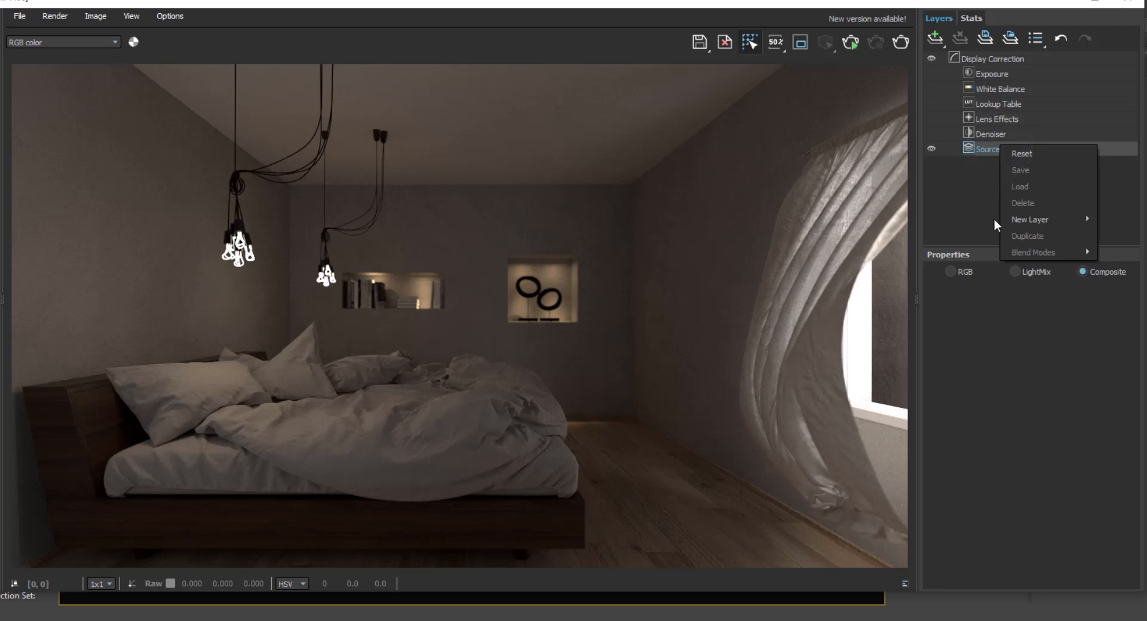
mouse_move(1030, 225)
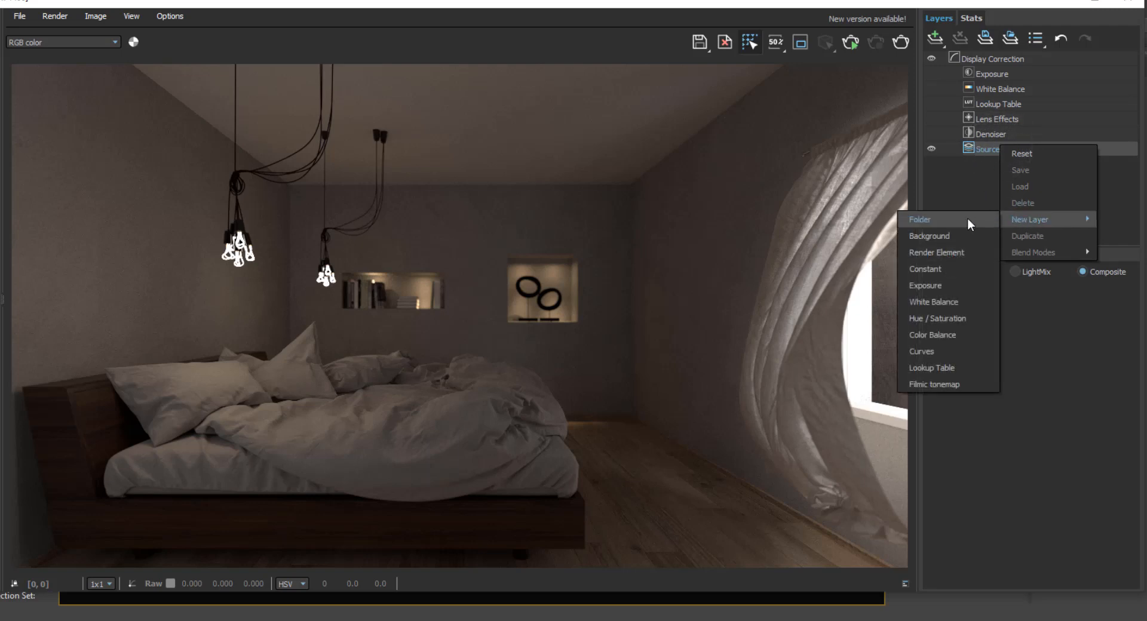
click(961, 254)
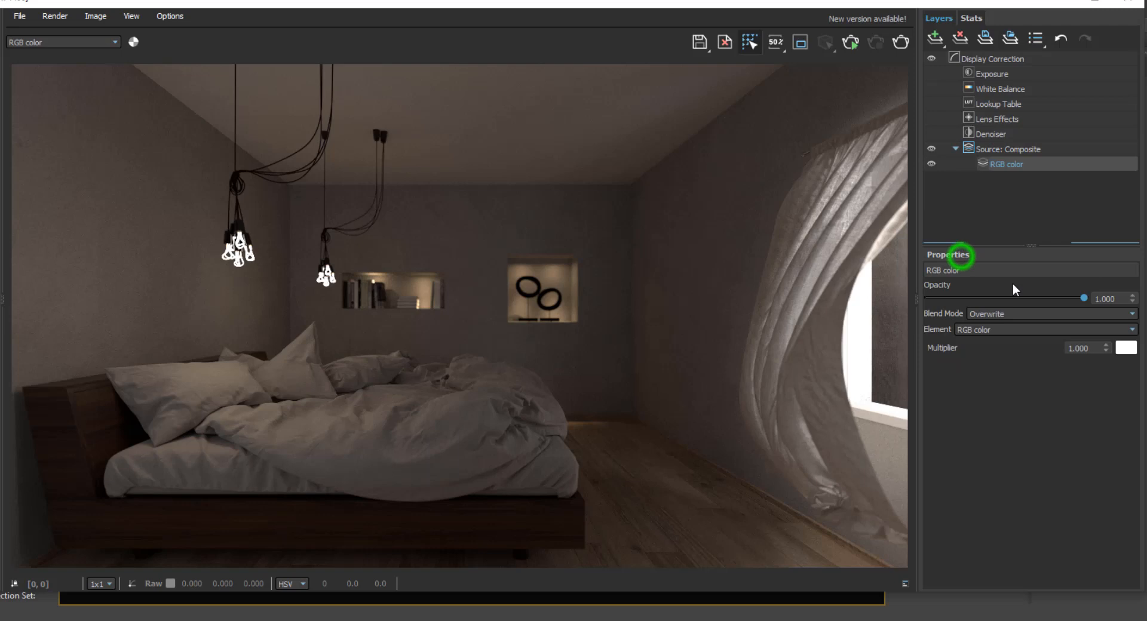
Step: Set the new layer's element to VRayReflection and its blend mode to Add
click(1025, 329)
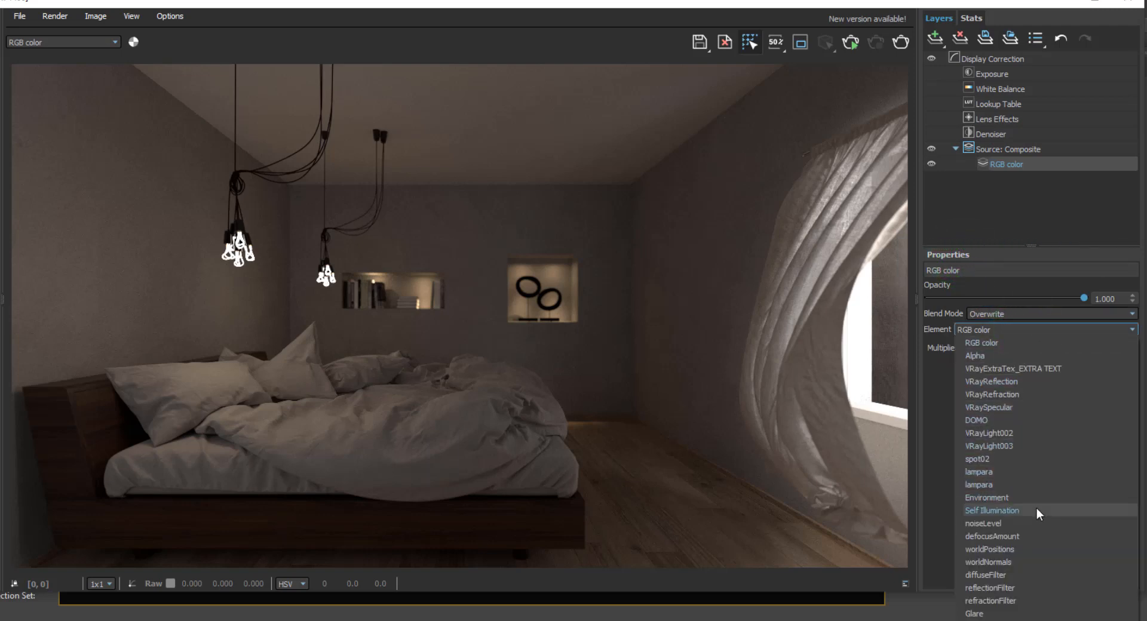
click(1033, 381)
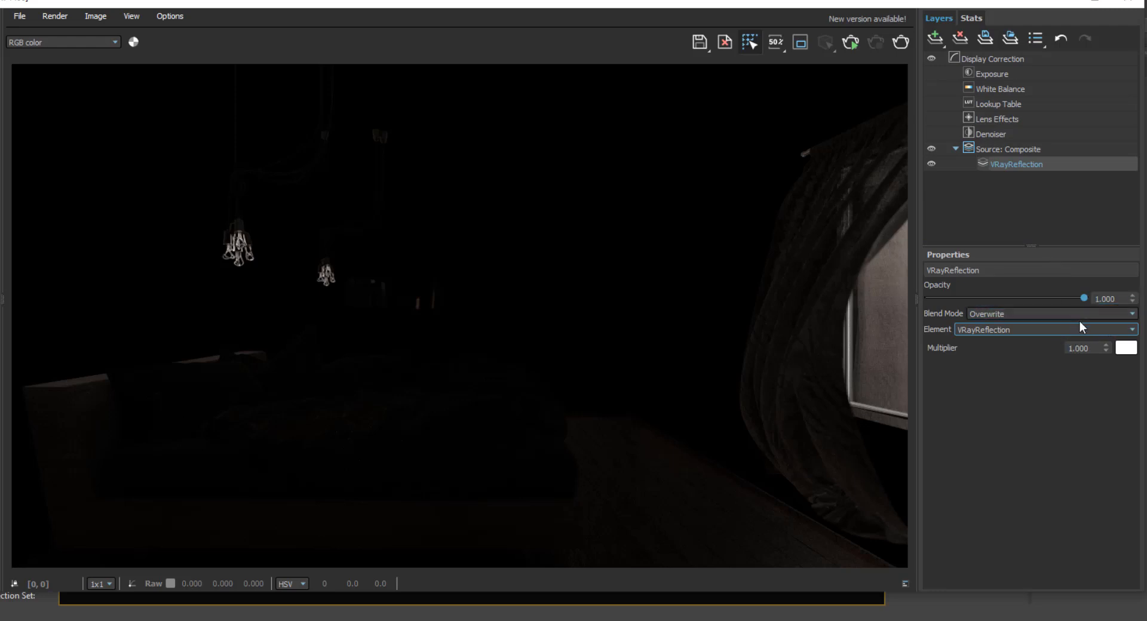
click(1033, 312)
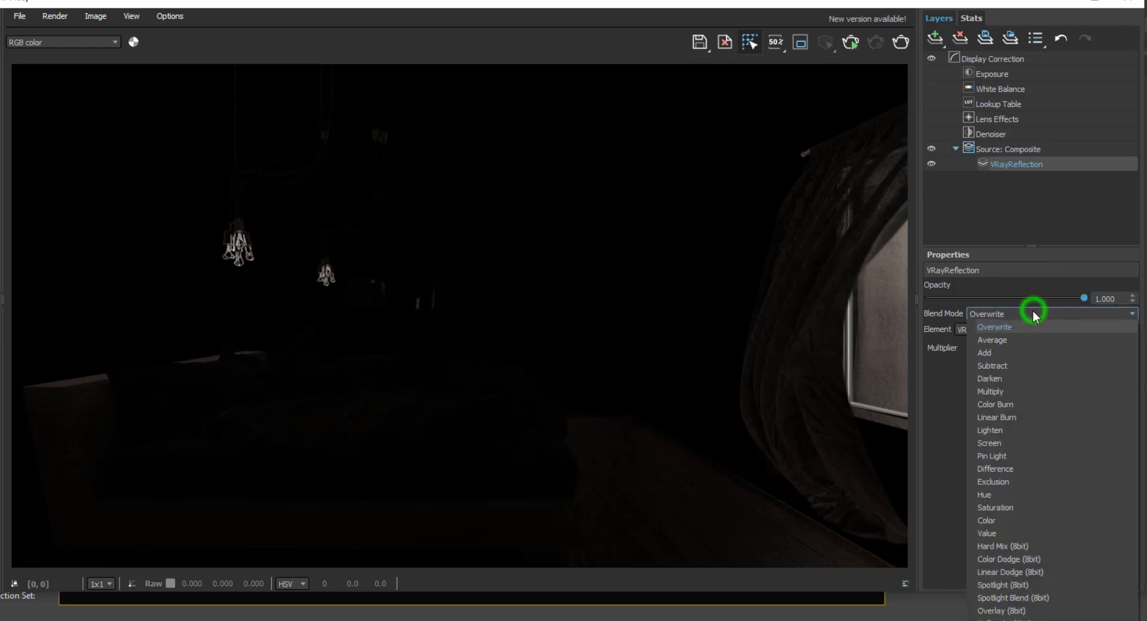
click(1023, 356)
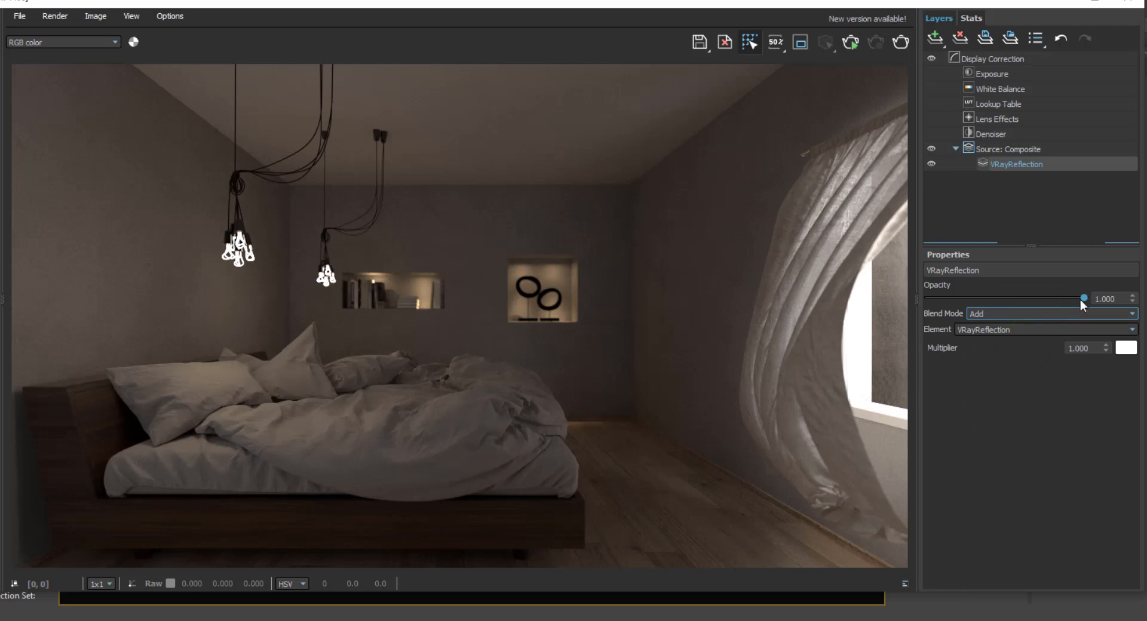
Step: Delete the VRayReflection layer and switch the Source layer to LightMix mode
drag(1081, 293, 1036, 299)
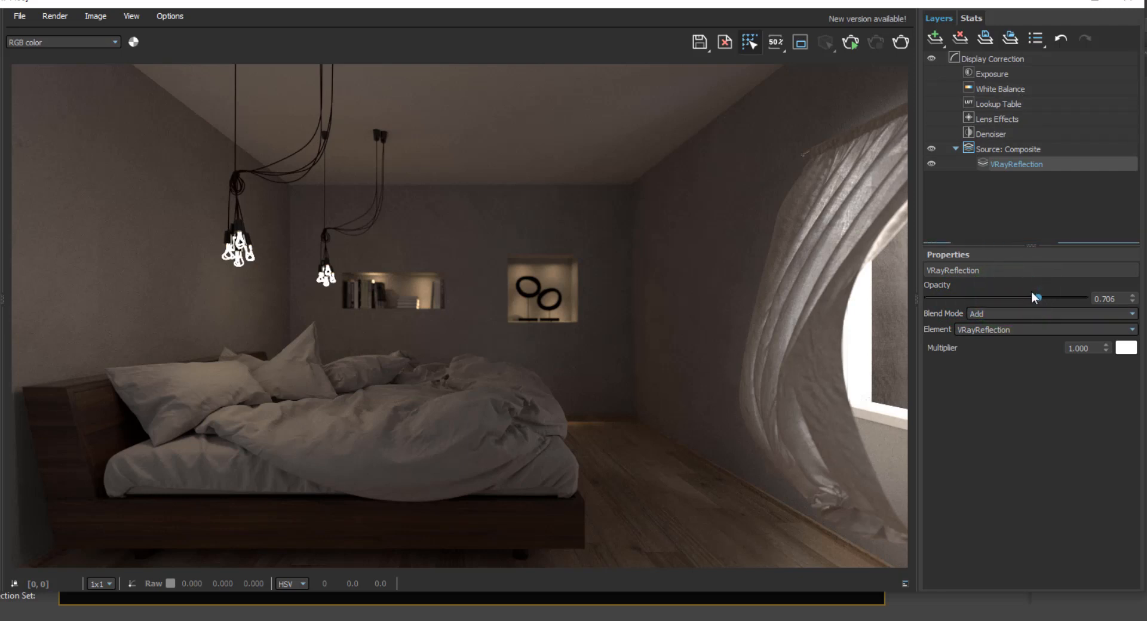
right_click(1023, 162)
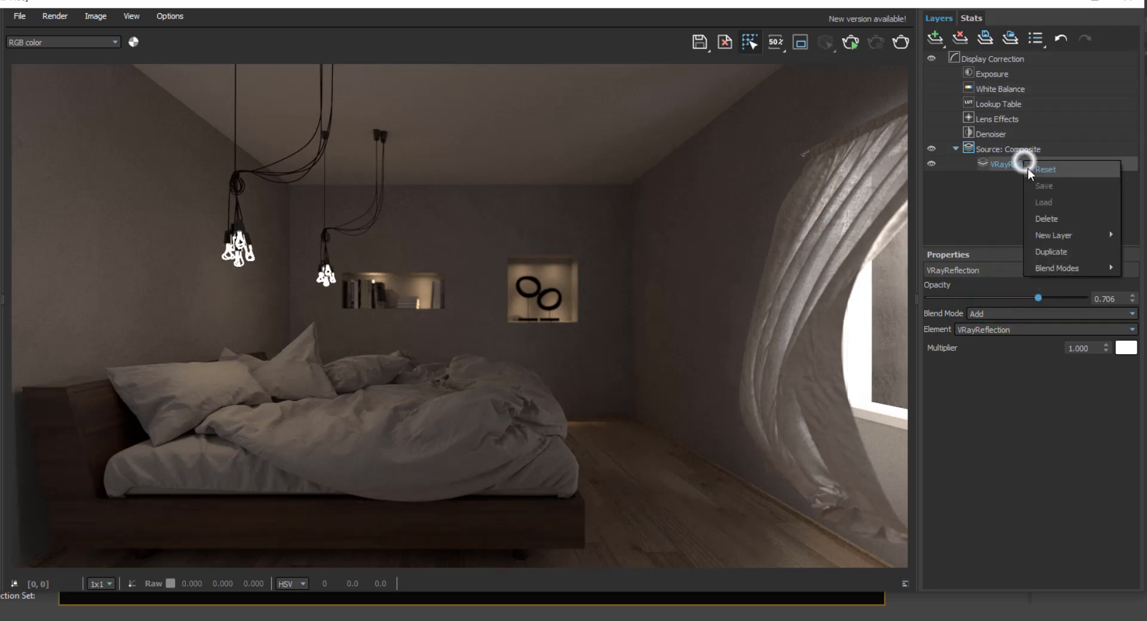
click(1073, 218)
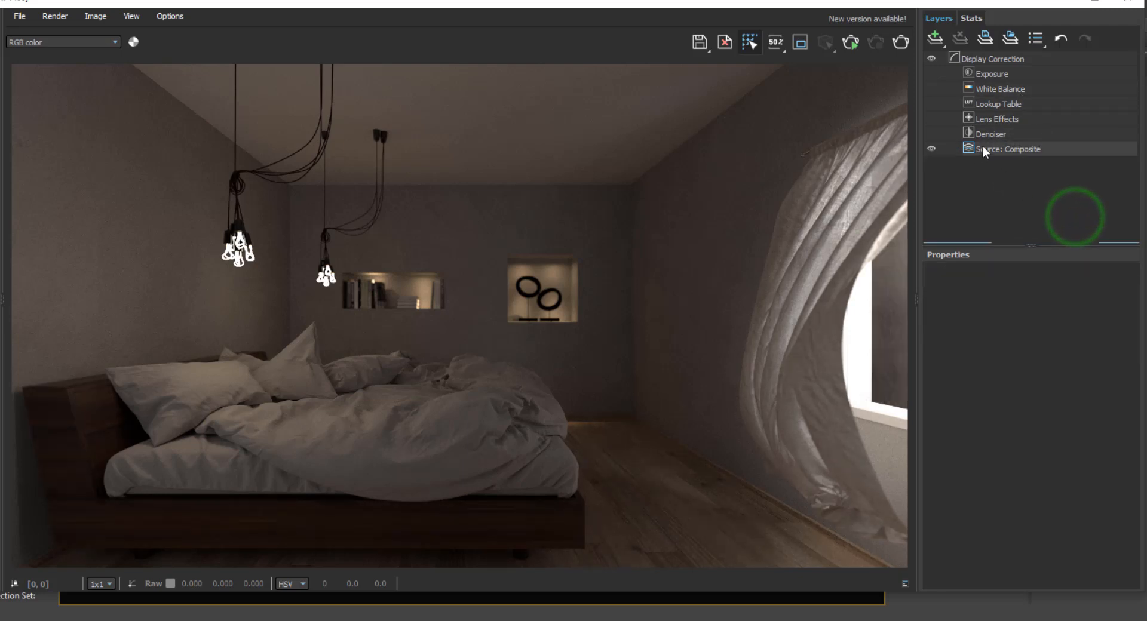
click(1016, 150)
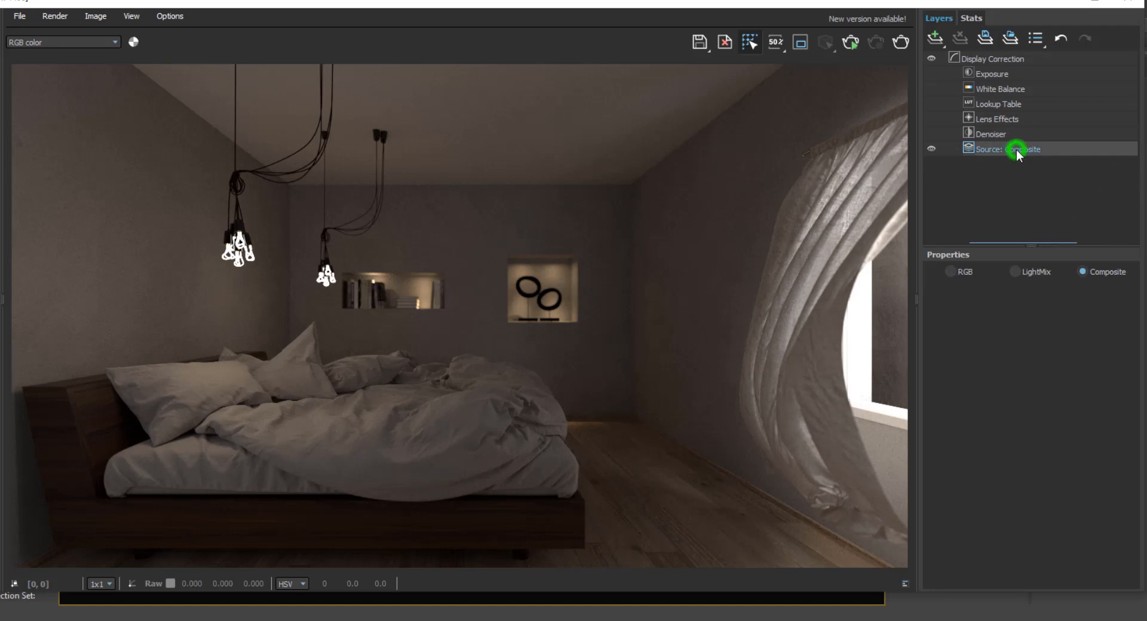
click(1016, 272)
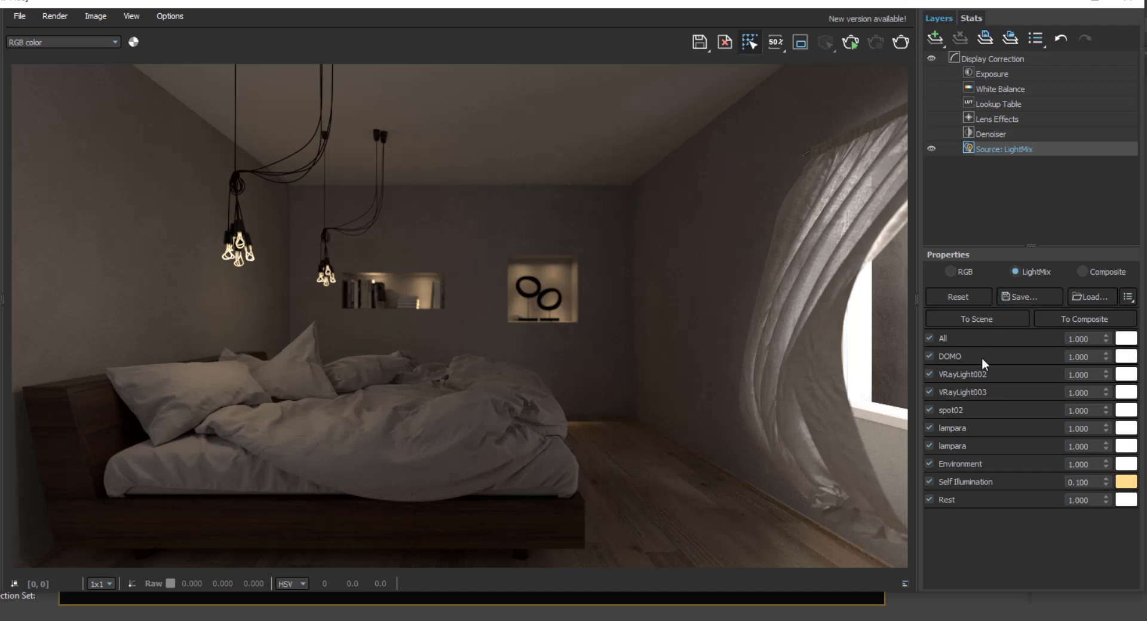
Step: Toggle the All entry and the first lampara light off and back on to compare their contribution
click(930, 338)
click(930, 338)
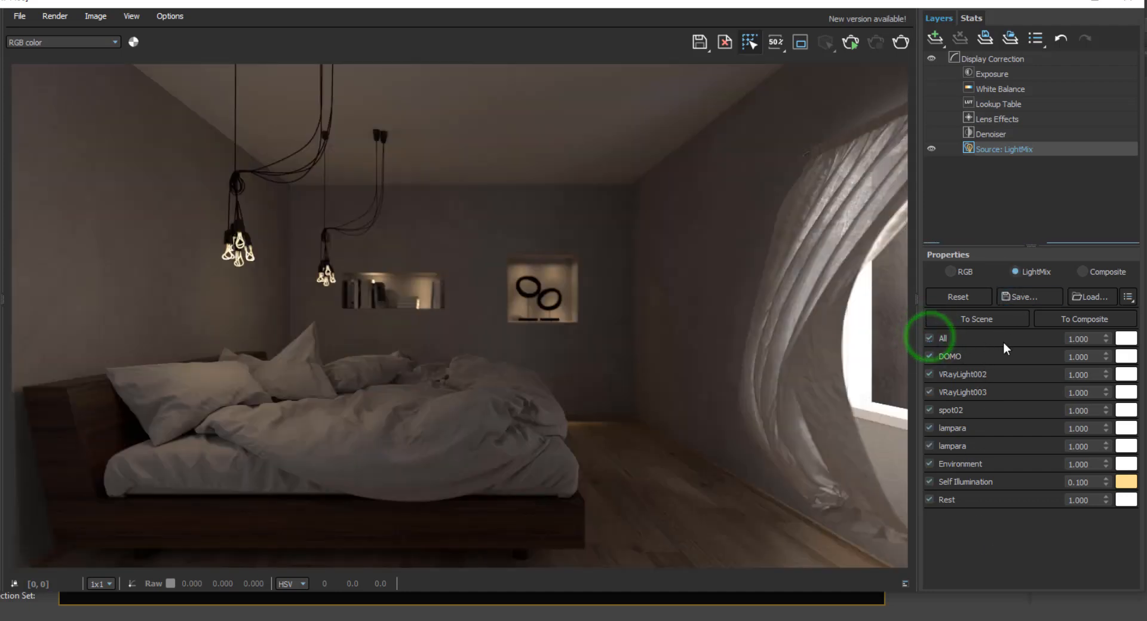
click(1007, 358)
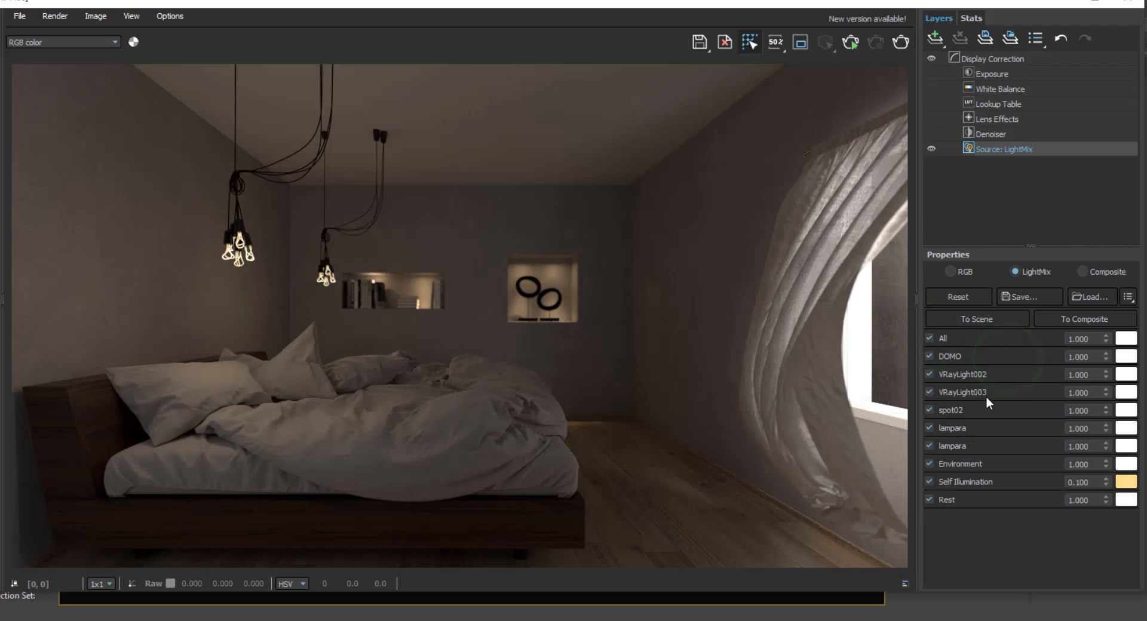
click(961, 429)
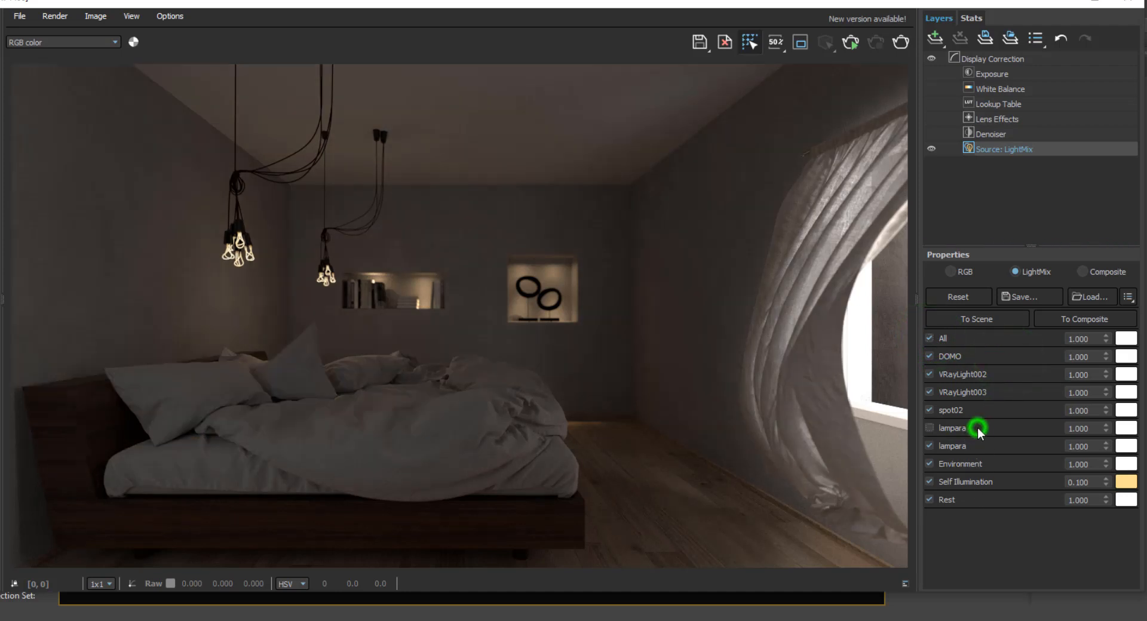
click(931, 428)
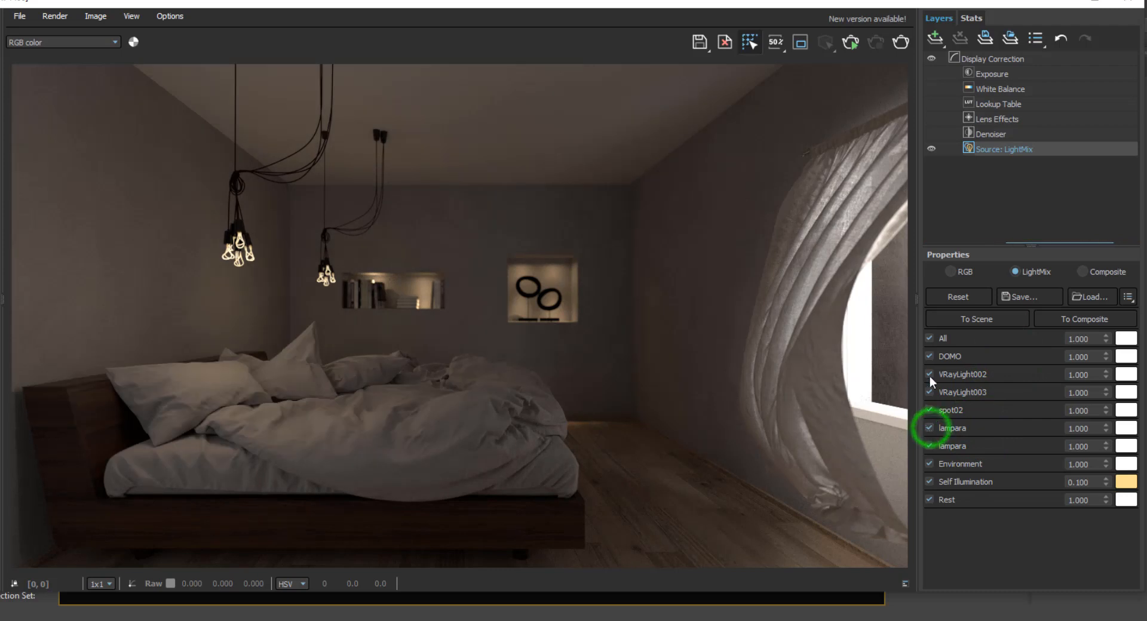
Step: Turn off DOMO, VRayLight002, VRayLight003, spot02, both lampara lights, Environment, Self Illumination and Rest, leaving only All enabled
click(930, 357)
click(930, 374)
click(930, 392)
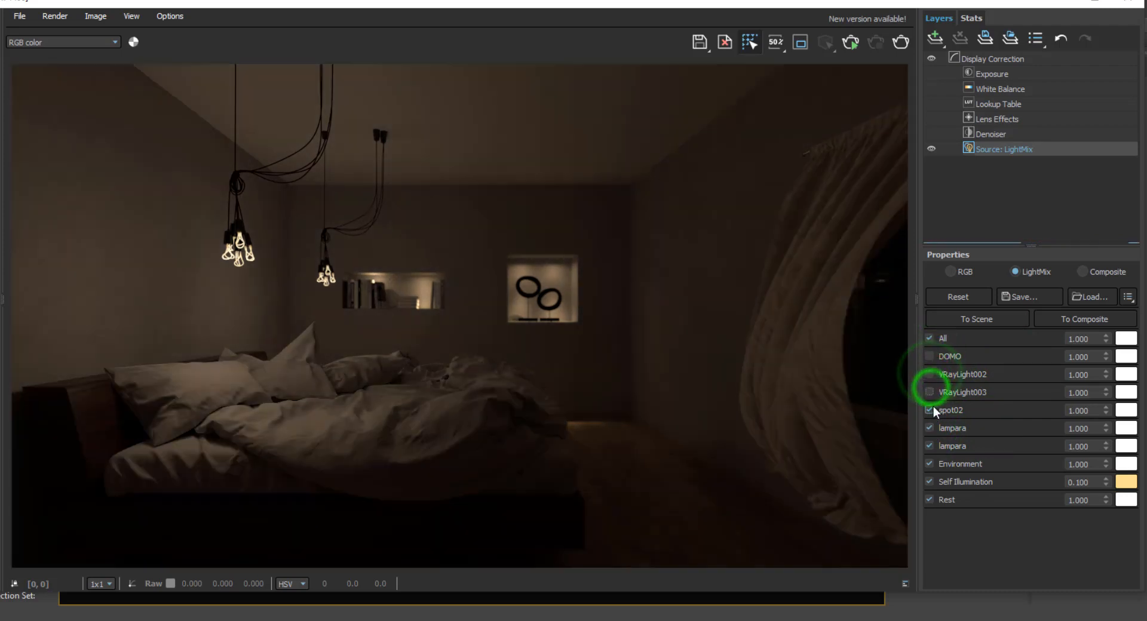
click(931, 409)
click(931, 428)
click(930, 445)
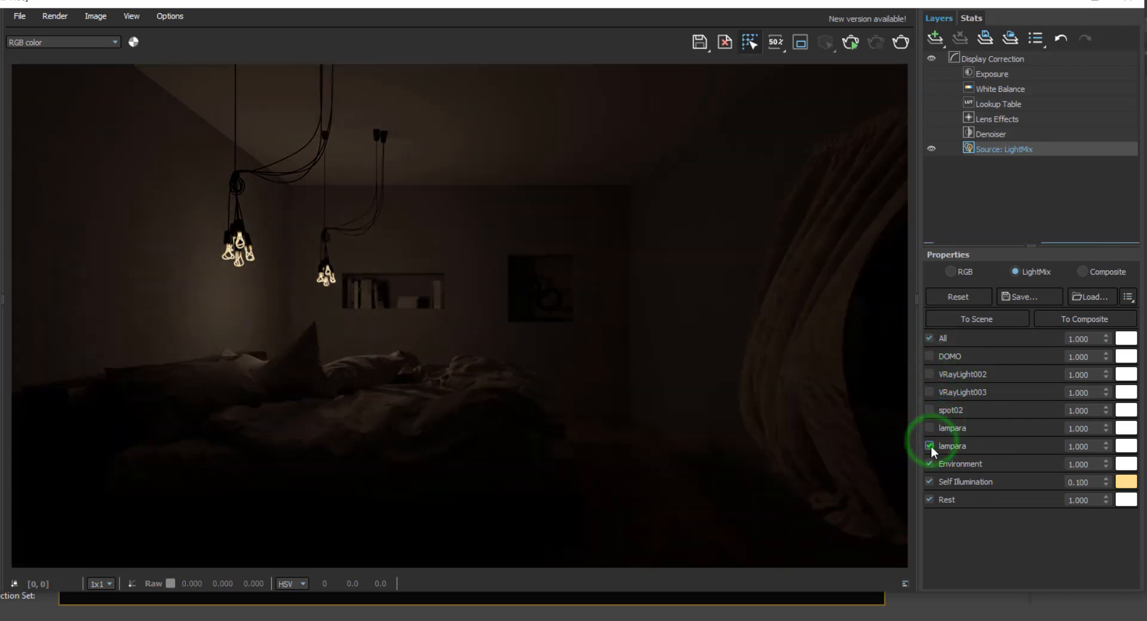
click(931, 464)
click(929, 481)
click(930, 499)
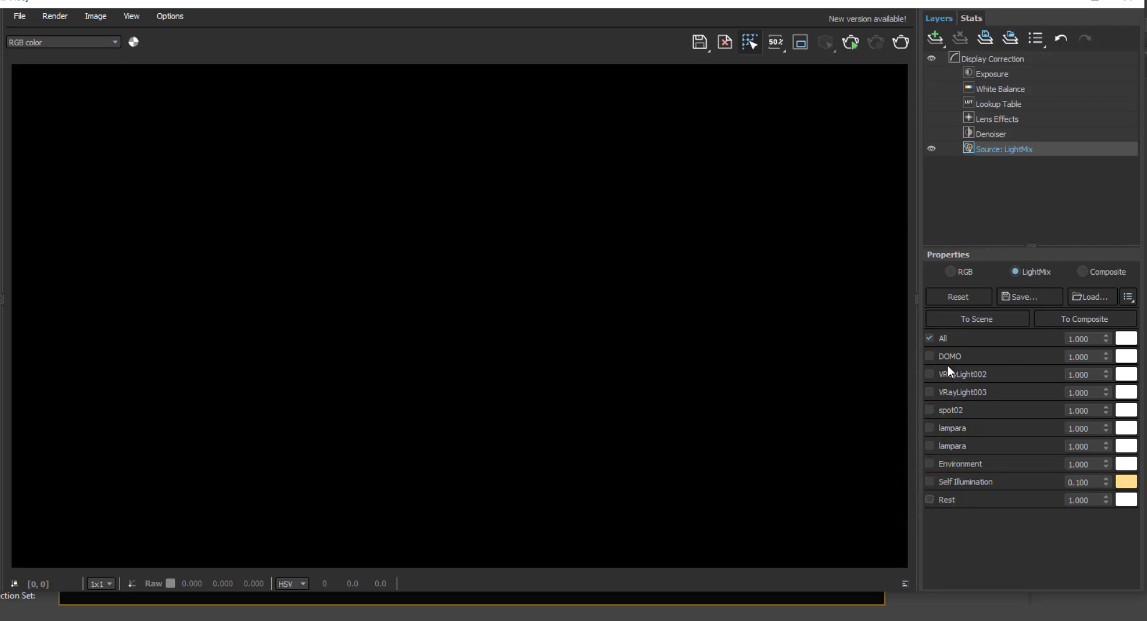
Step: Enable the DOMO light, try a multiplier of 5 on it and restore the multiplier to 1
click(929, 356)
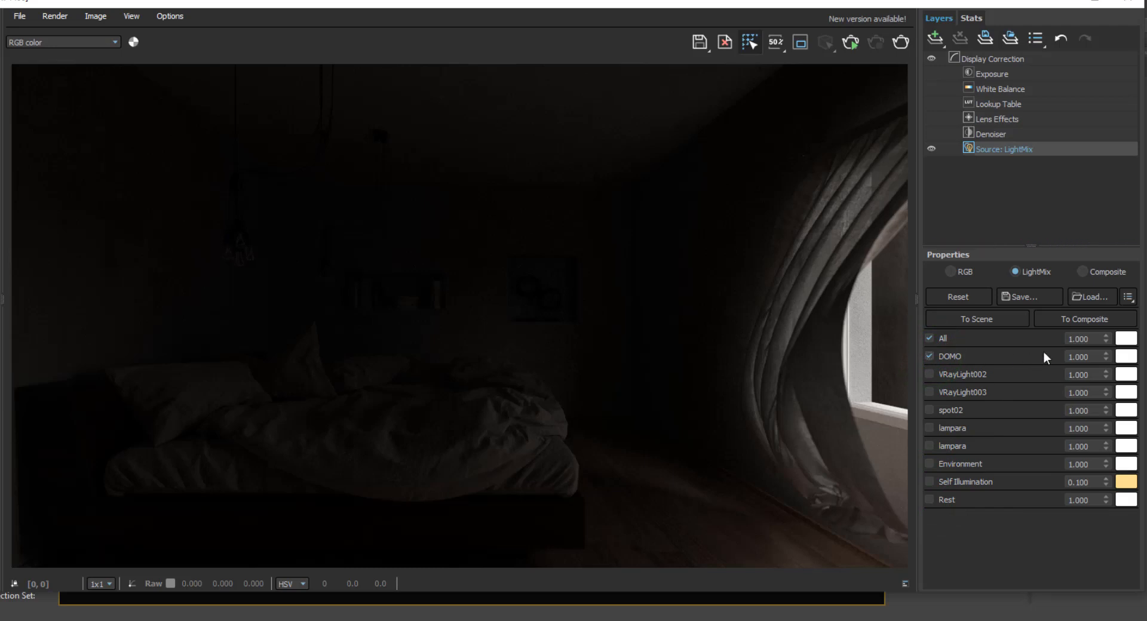
double_click(1081, 357)
text(5)
key(Return)
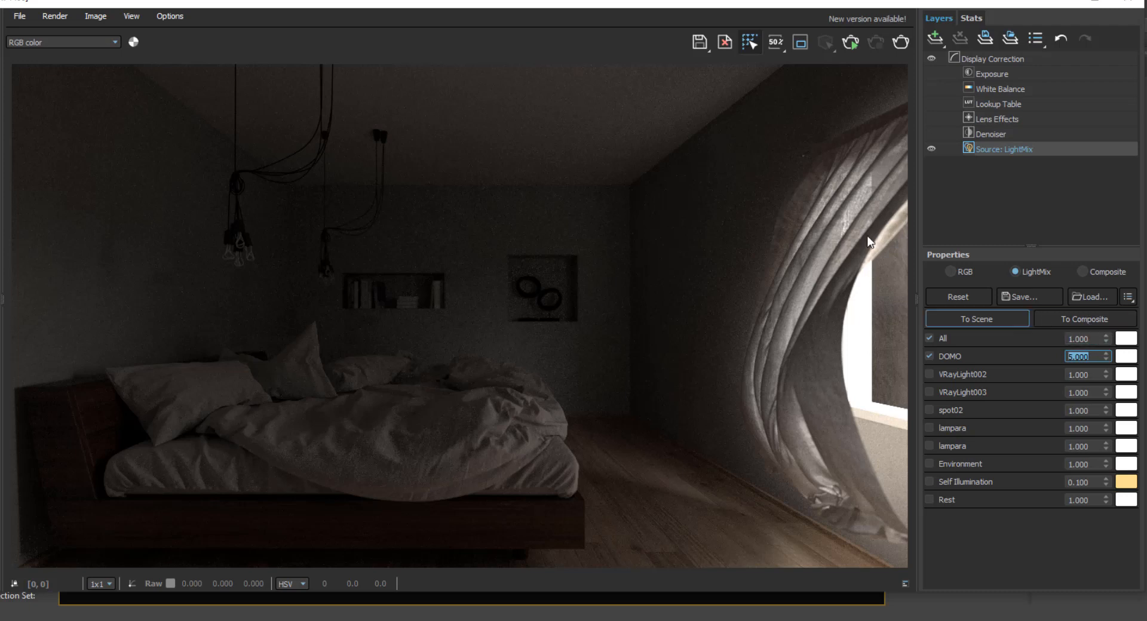
text(1)
key(Return)
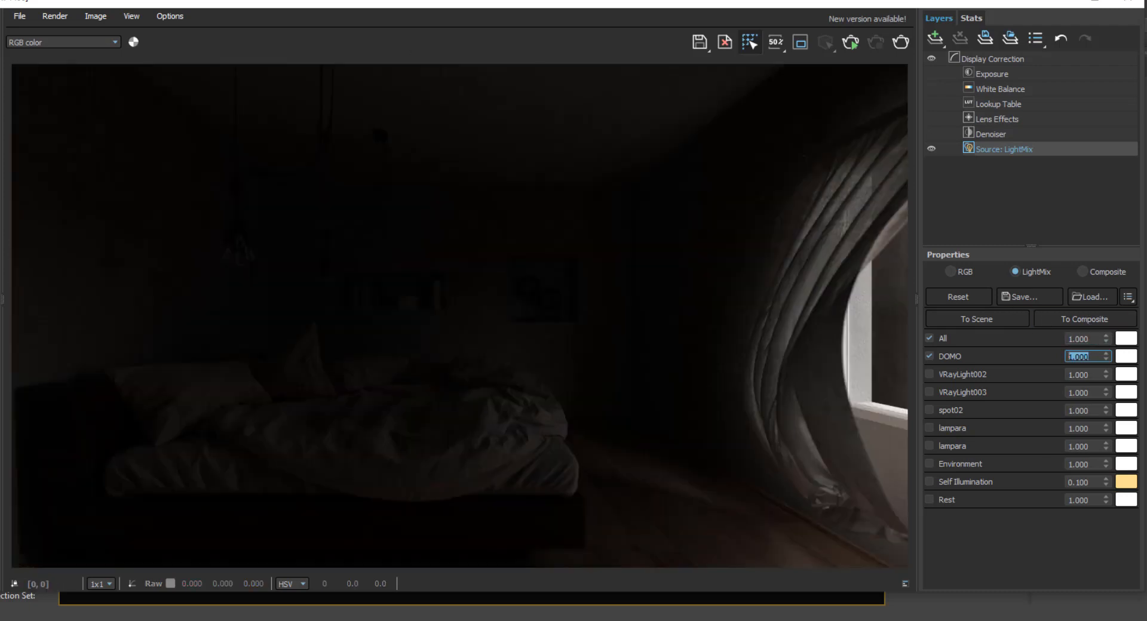
Step: Toggle the VRayLight002 light repeatedly to compare its effect and leave it enabled
click(929, 375)
click(929, 374)
click(930, 375)
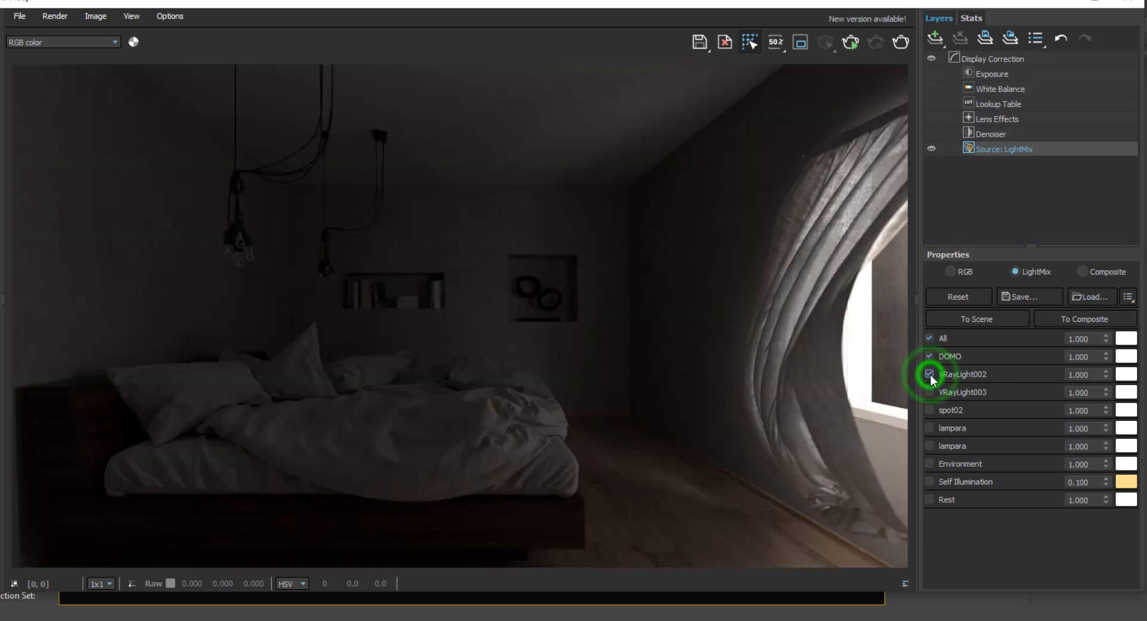
click(930, 374)
click(930, 374)
click(930, 374)
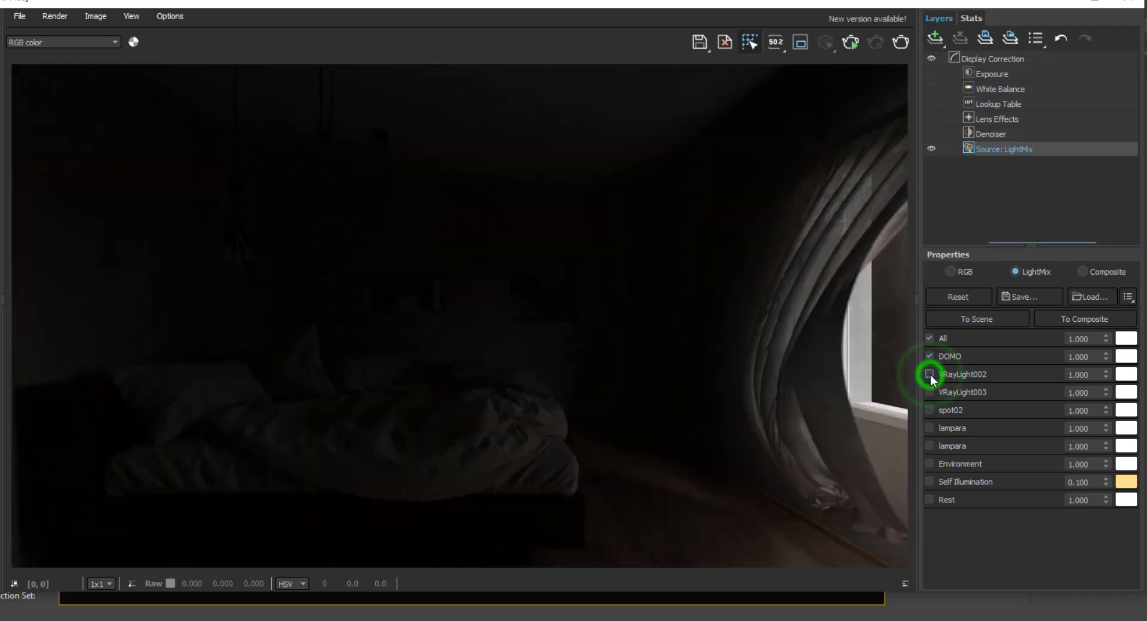
click(930, 374)
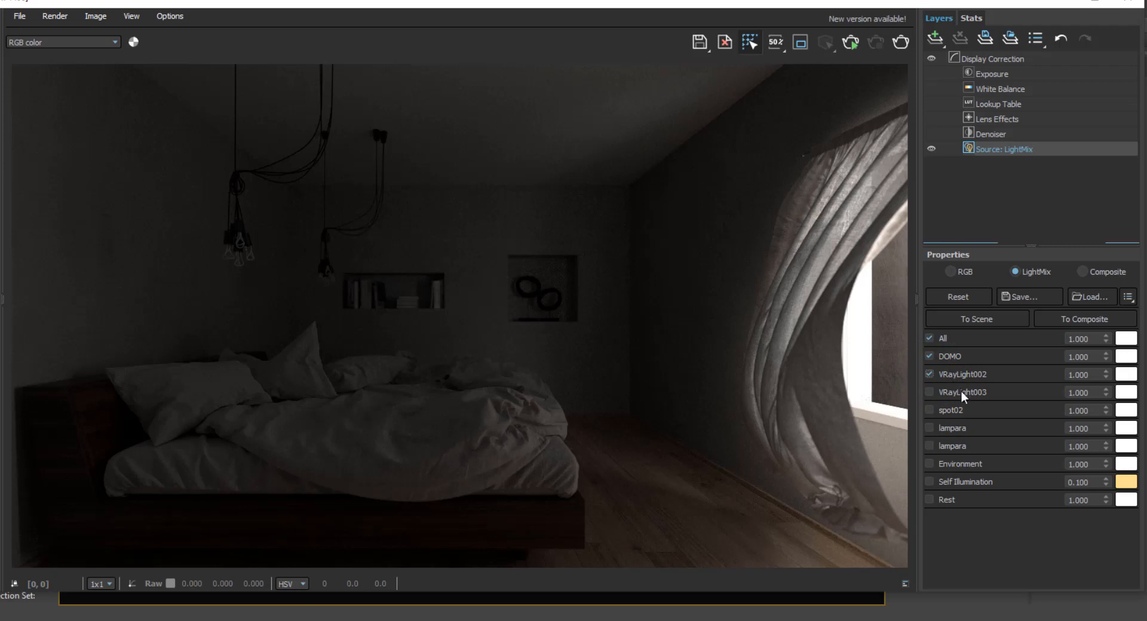
Step: Enable the VRayLight003 and spot02 lights, switching them off and on to check their effect
click(955, 392)
click(931, 392)
click(930, 393)
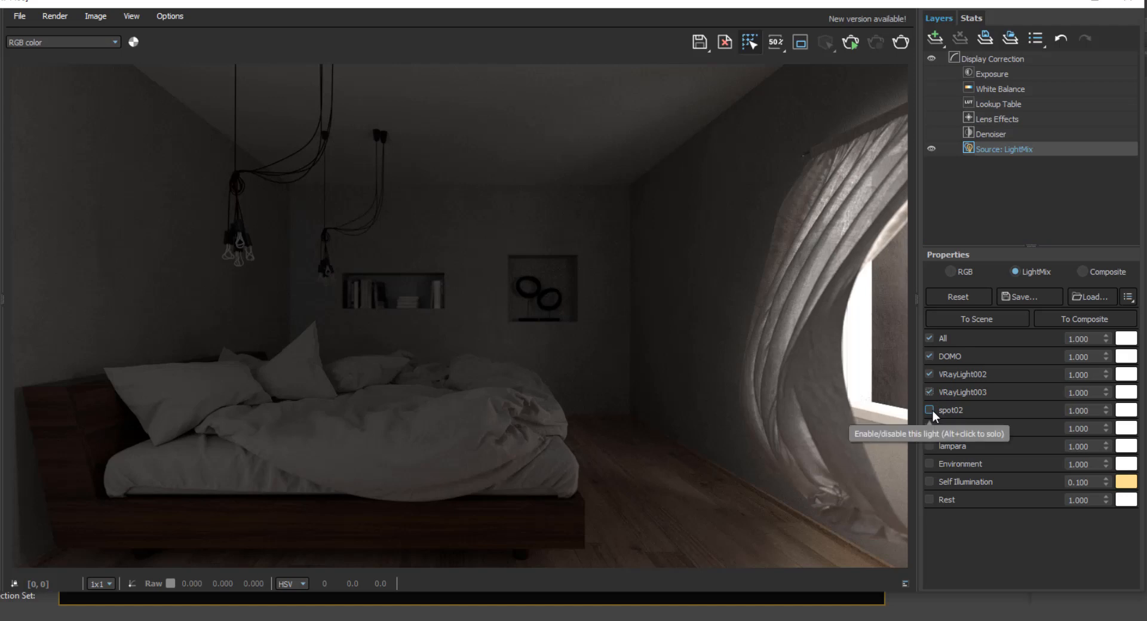
click(930, 410)
click(930, 411)
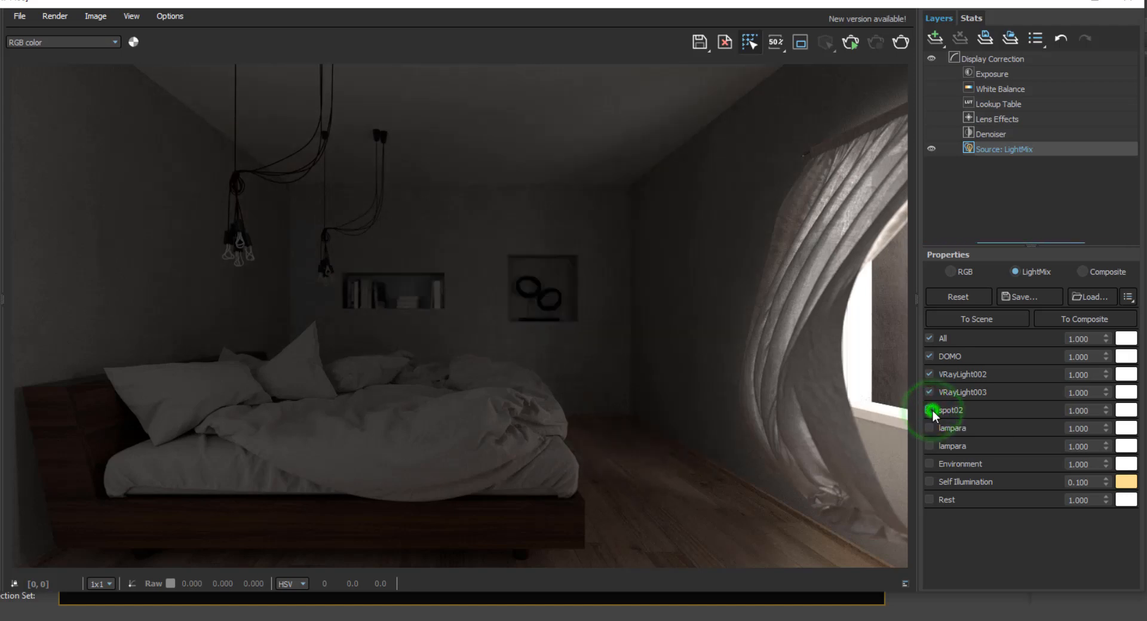
click(930, 410)
Step: Enable both lampara lights, toggling the first one to compare its effect on the bedroom
click(930, 427)
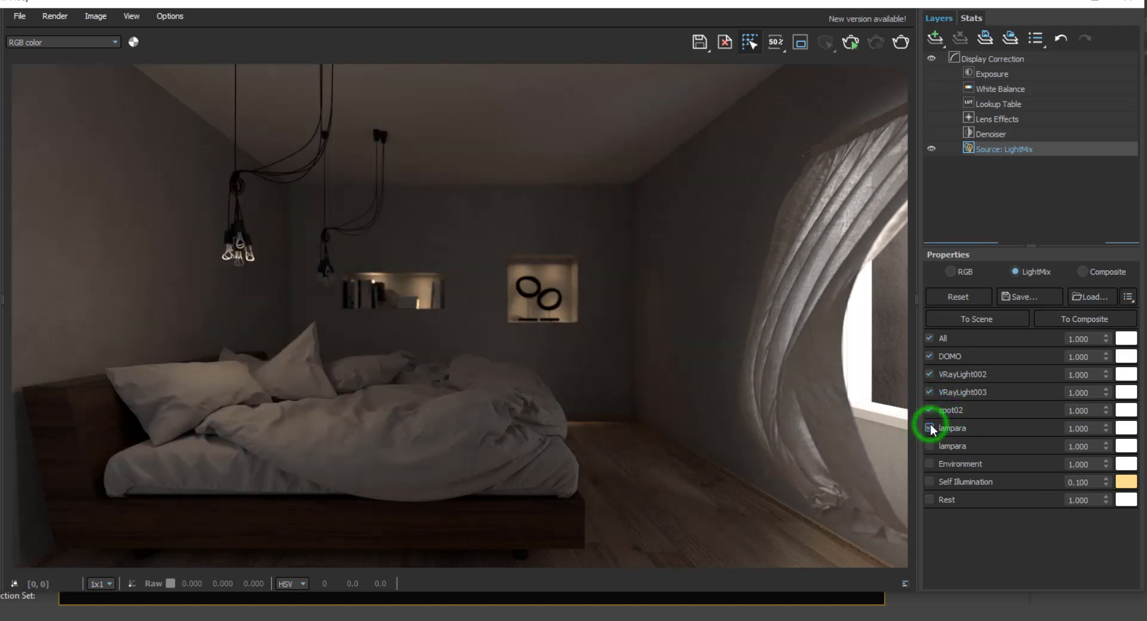
click(930, 428)
click(931, 428)
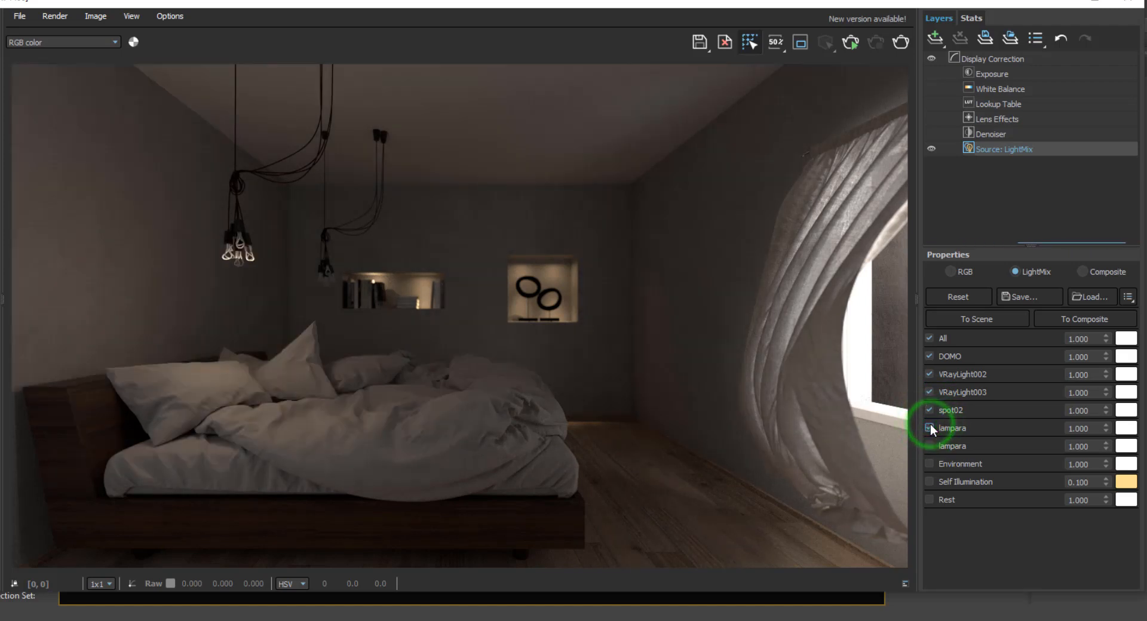
click(930, 425)
click(930, 425)
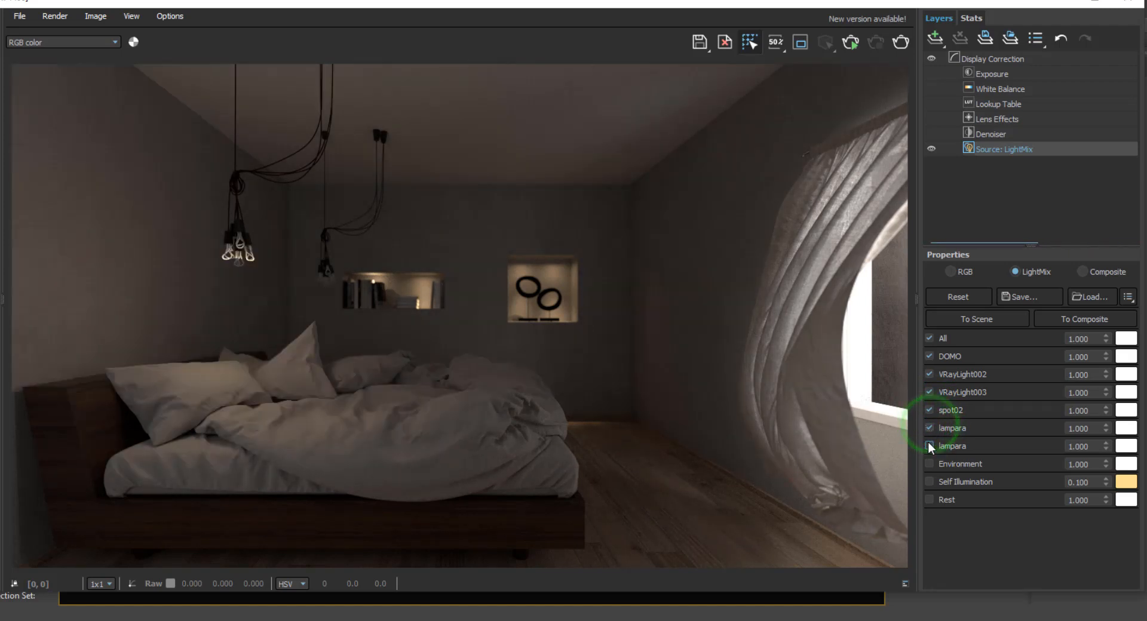
click(929, 446)
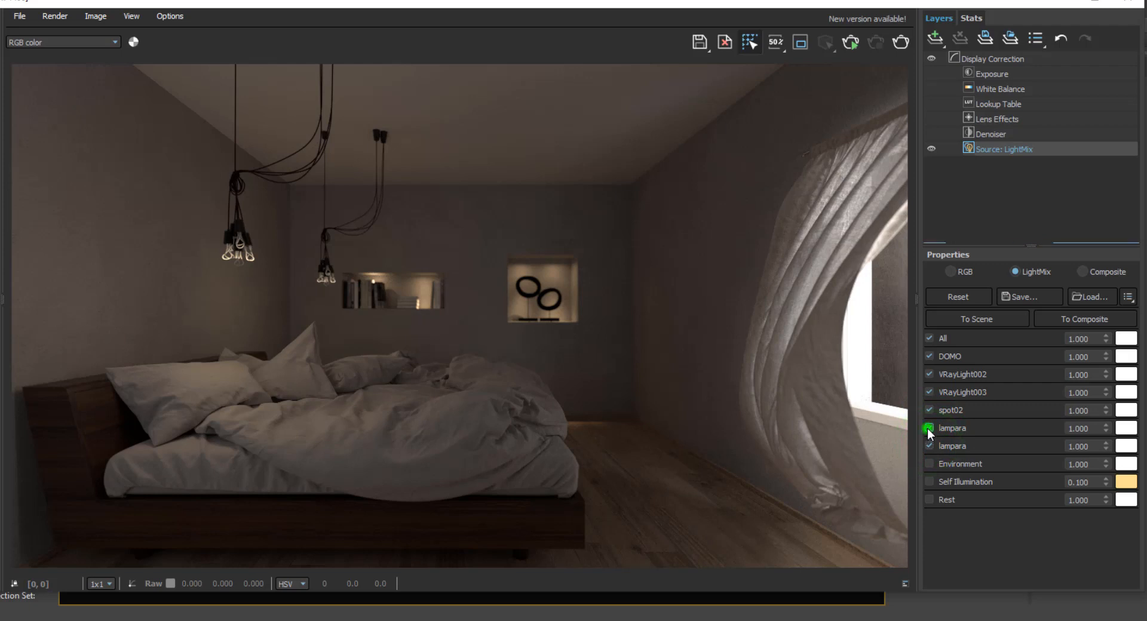
click(930, 428)
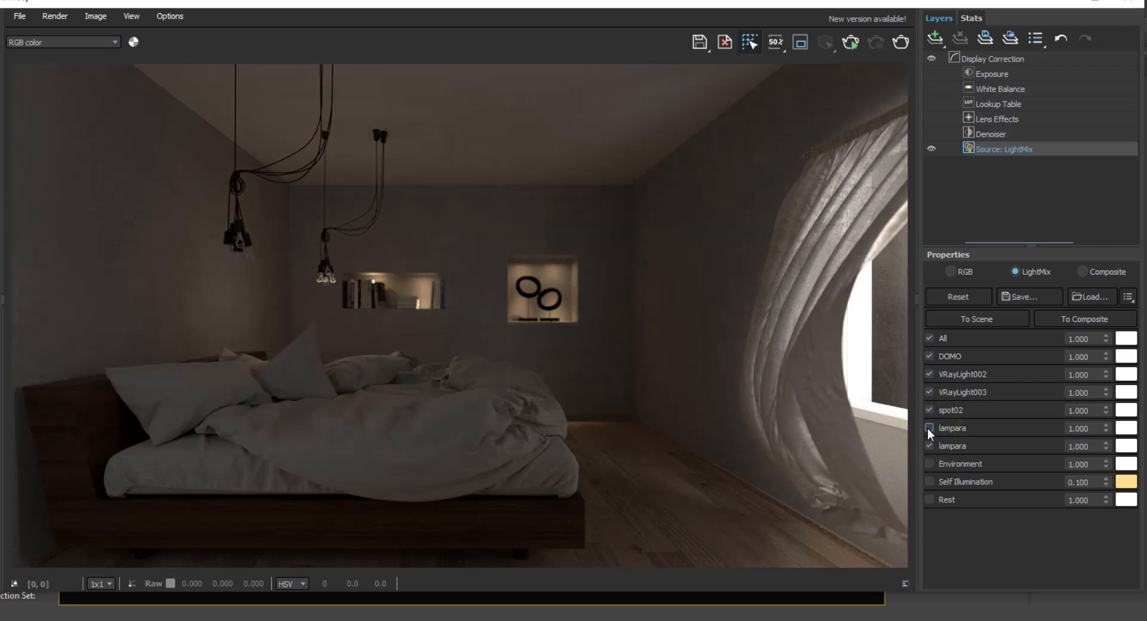
click(929, 428)
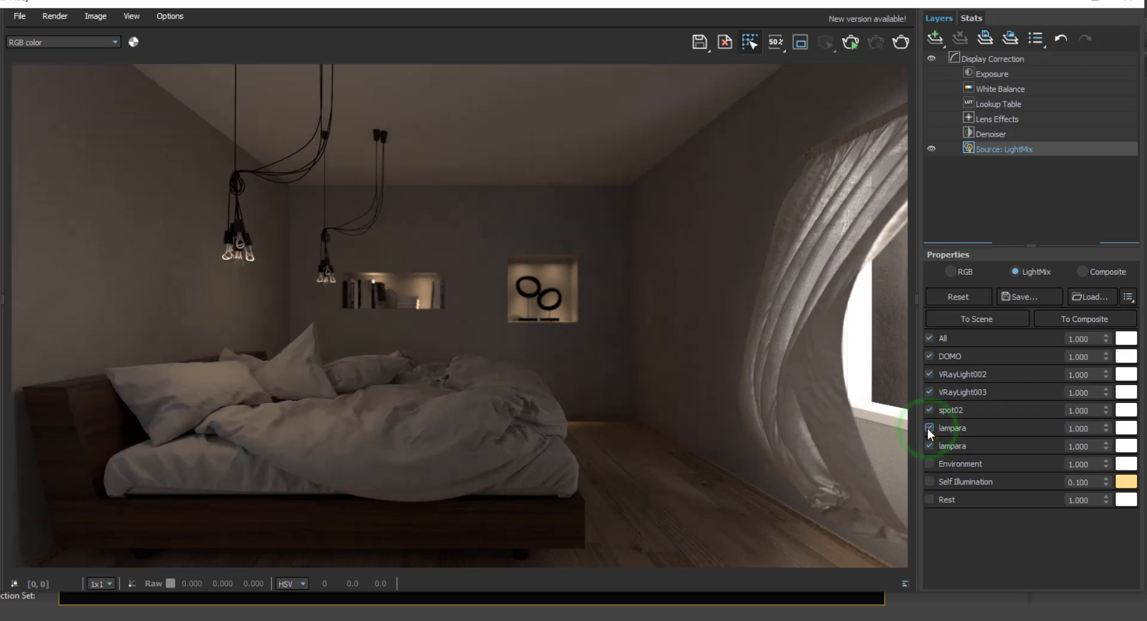
Step: Check the Environment light on and off, then enable Self Illumination and inspect the pendant bulbs up close
click(929, 464)
click(929, 464)
click(931, 482)
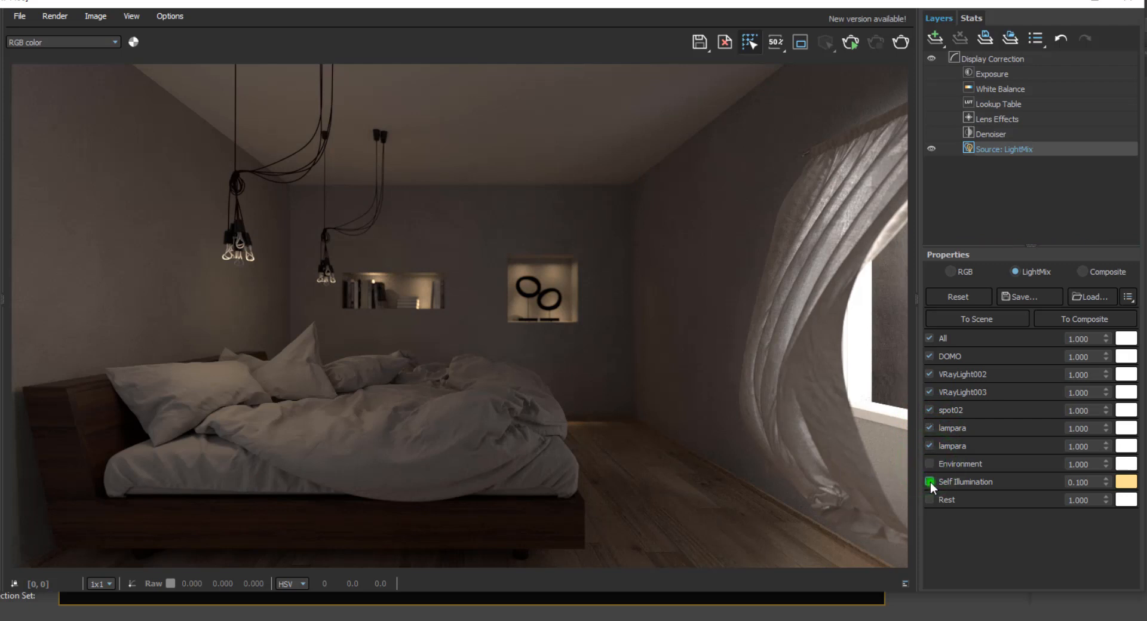
scroll(233, 253, up, 4)
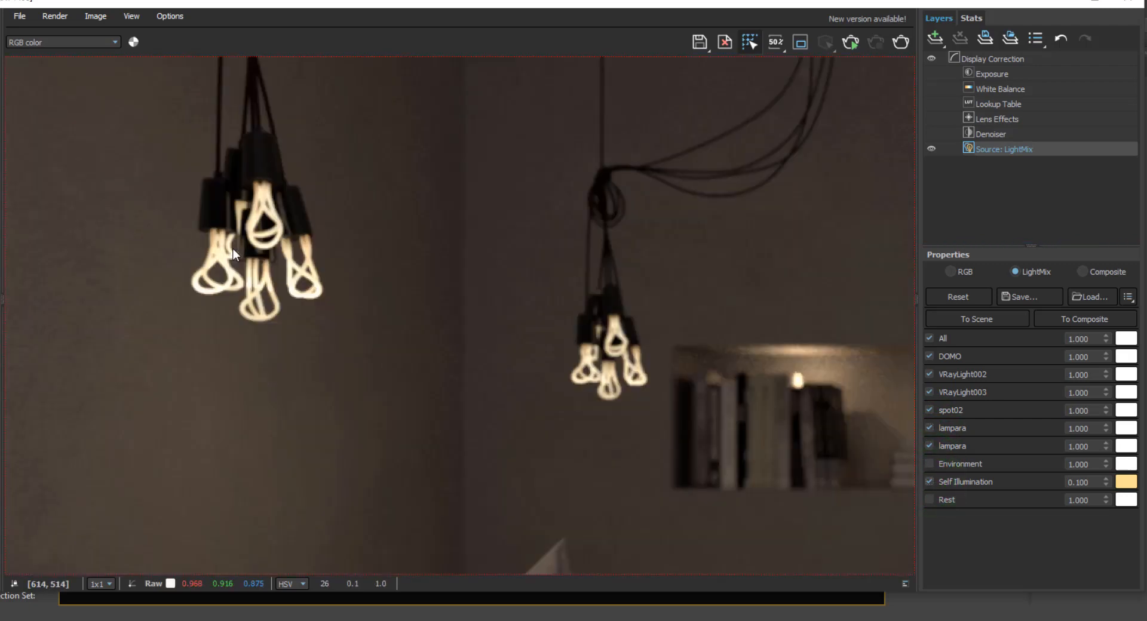
scroll(225, 338, down, 3)
scroll(396, 267, down, 3)
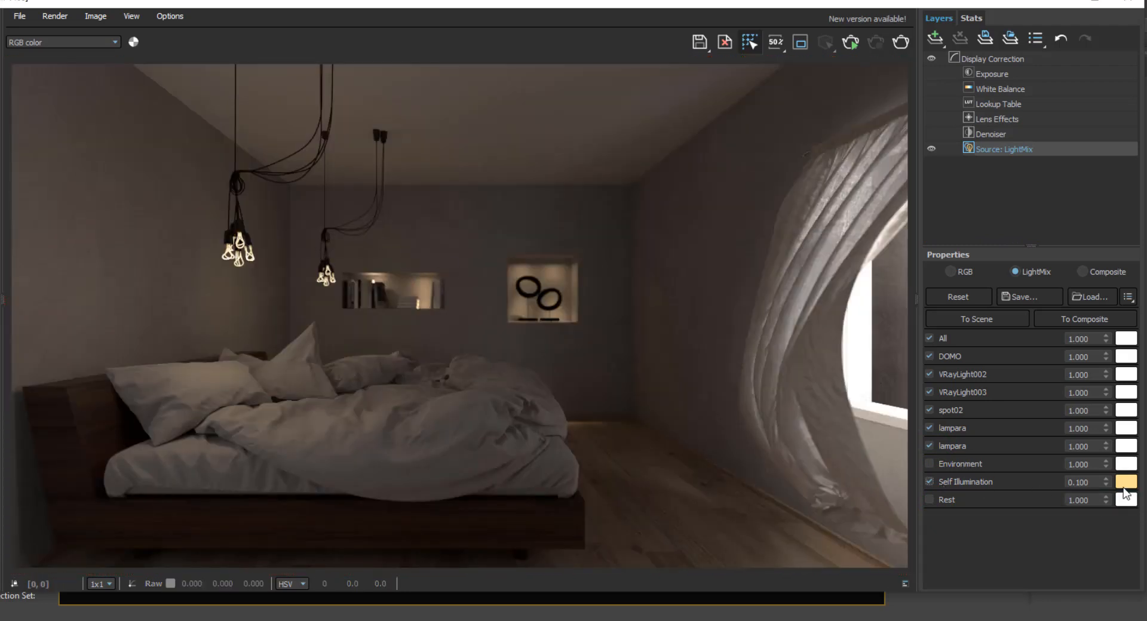
Step: Try a Self Illumination multiplier of 1, restore it to 0.1 and compare the pendant bulbs up close
double_click(1089, 482)
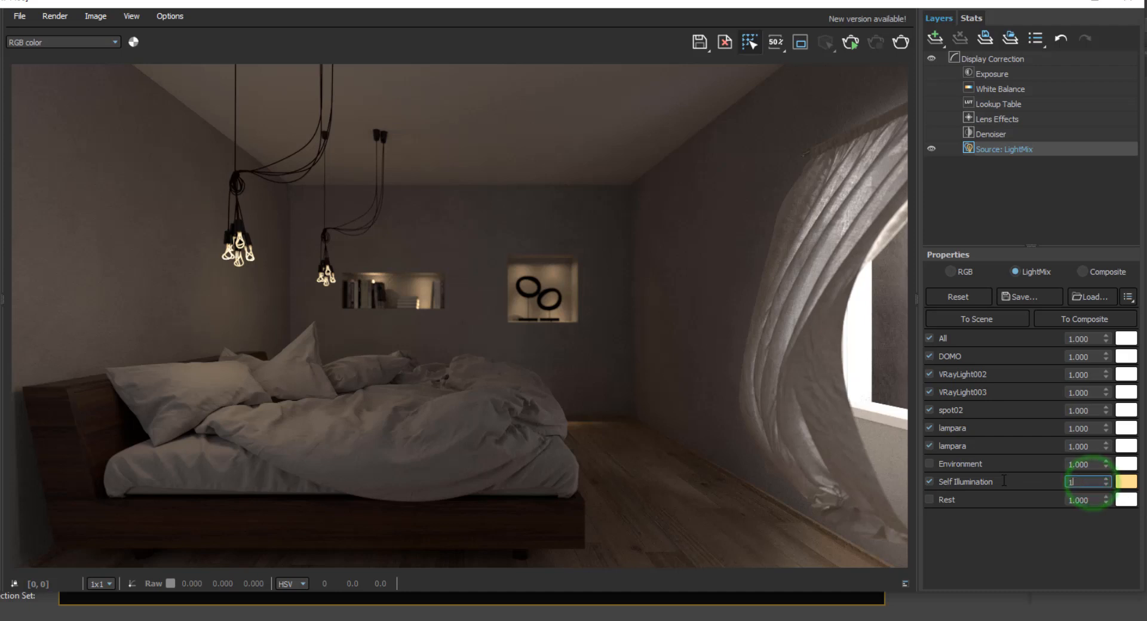
text(1)
key(Return)
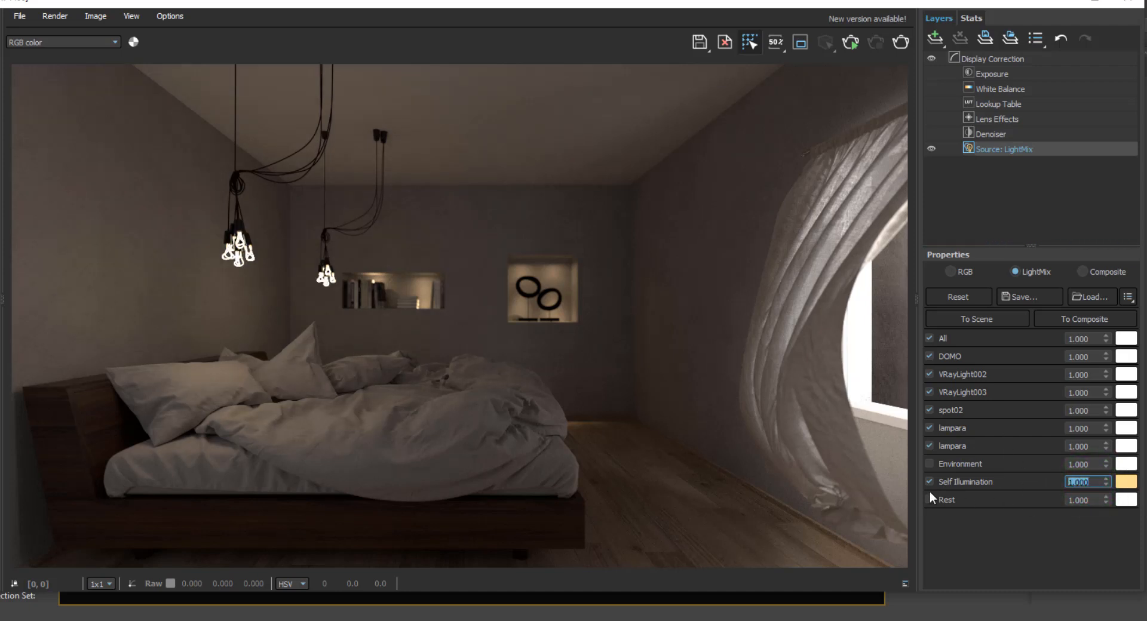
scroll(239, 232, up, 1)
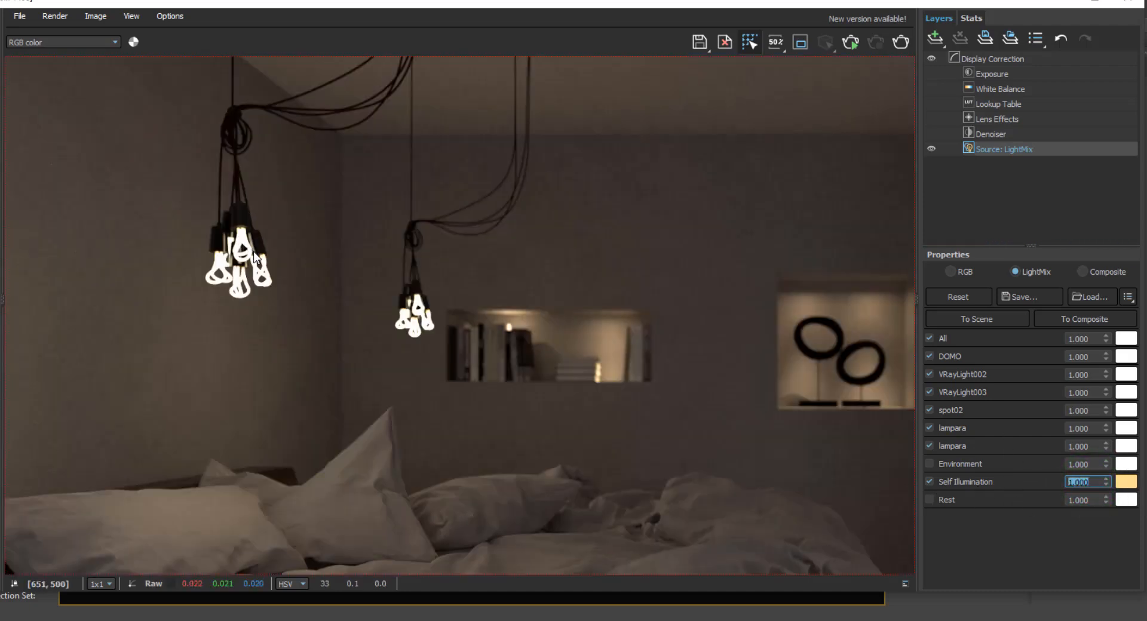
scroll(252, 252, down, 1)
text(0.1)
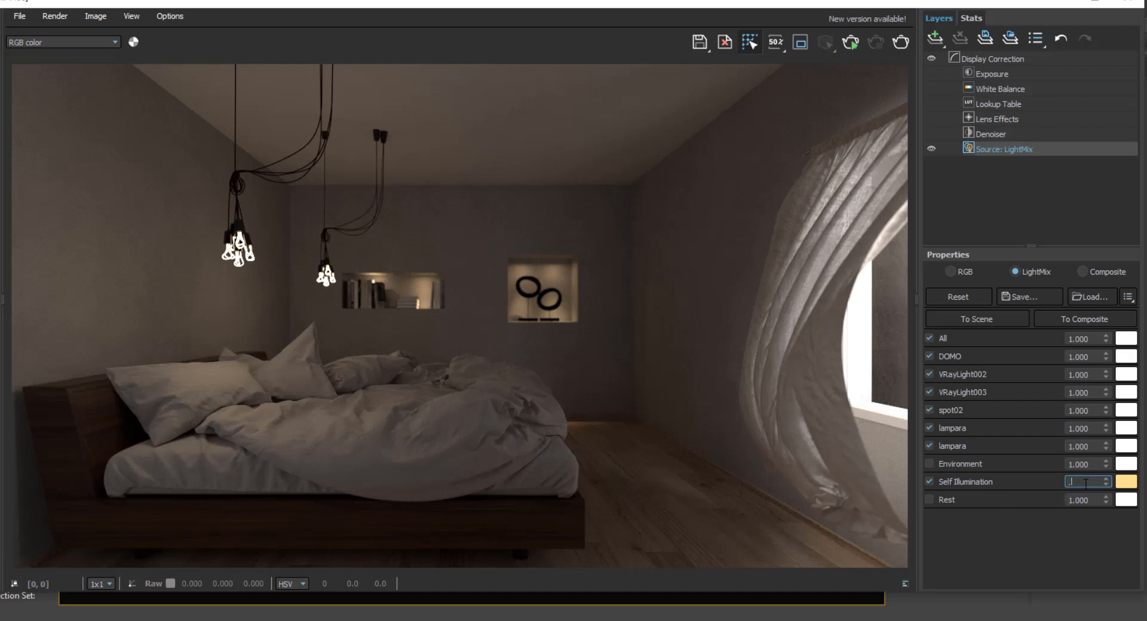
key(Return)
scroll(236, 249, up, 2)
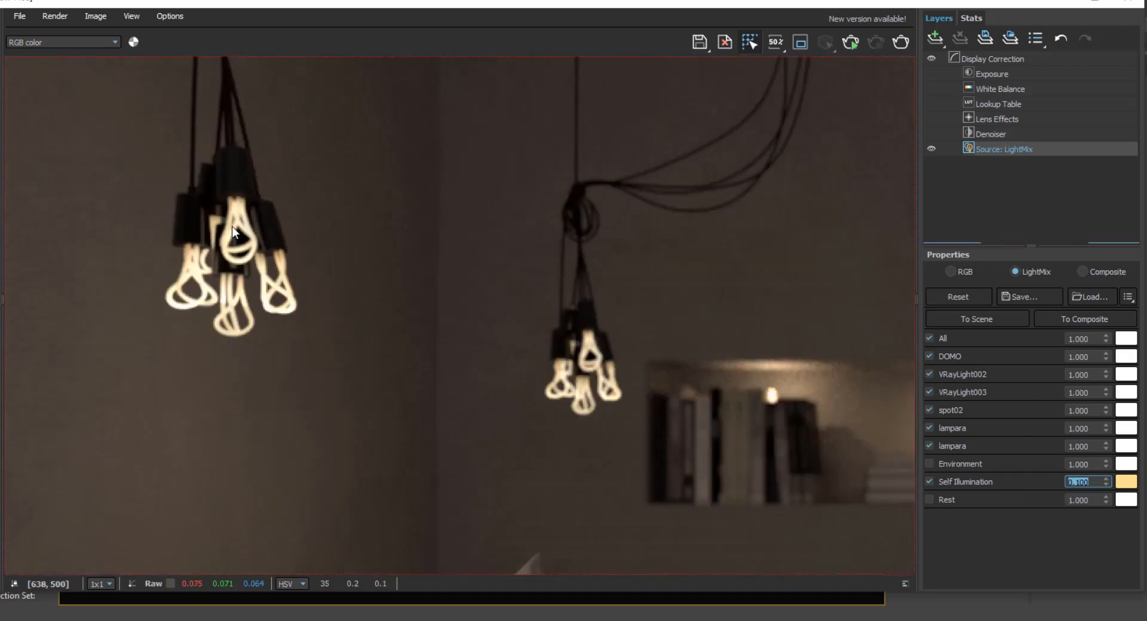
scroll(334, 292, down, 1)
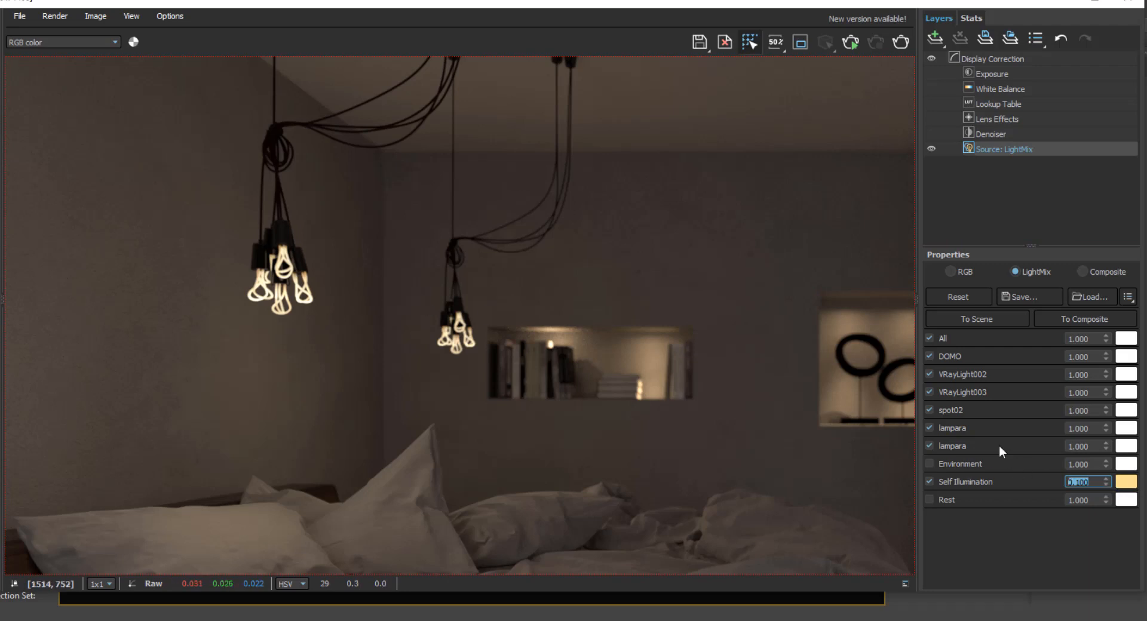
Step: Switch the first lampara light off and back on, comparing its effect across the whole bedroom
click(964, 429)
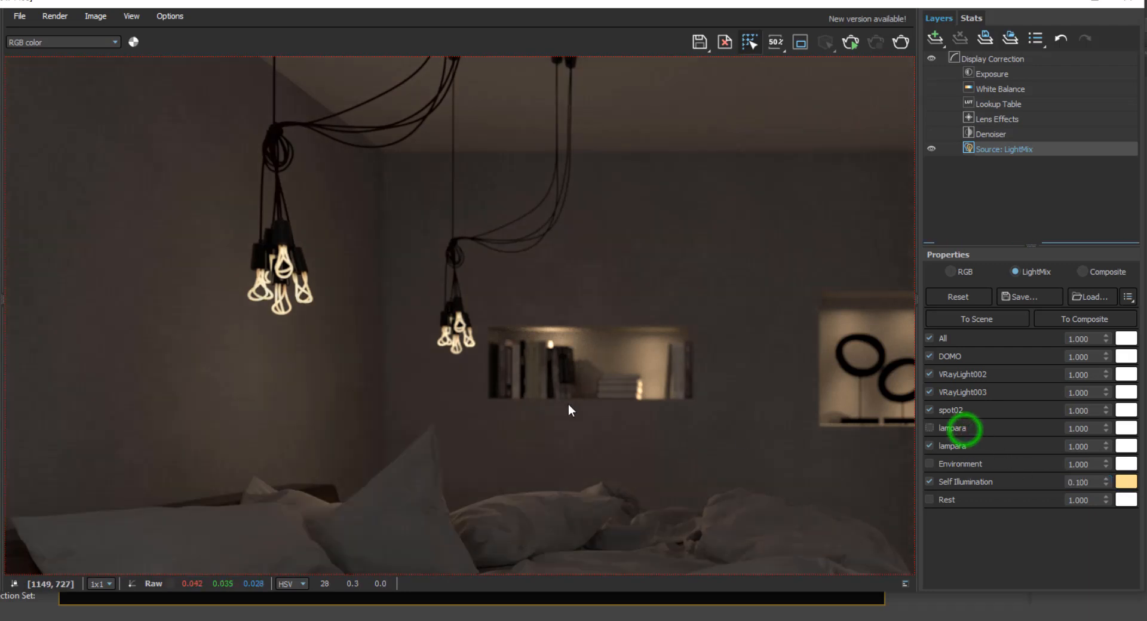
scroll(568, 404, down, 1)
click(930, 428)
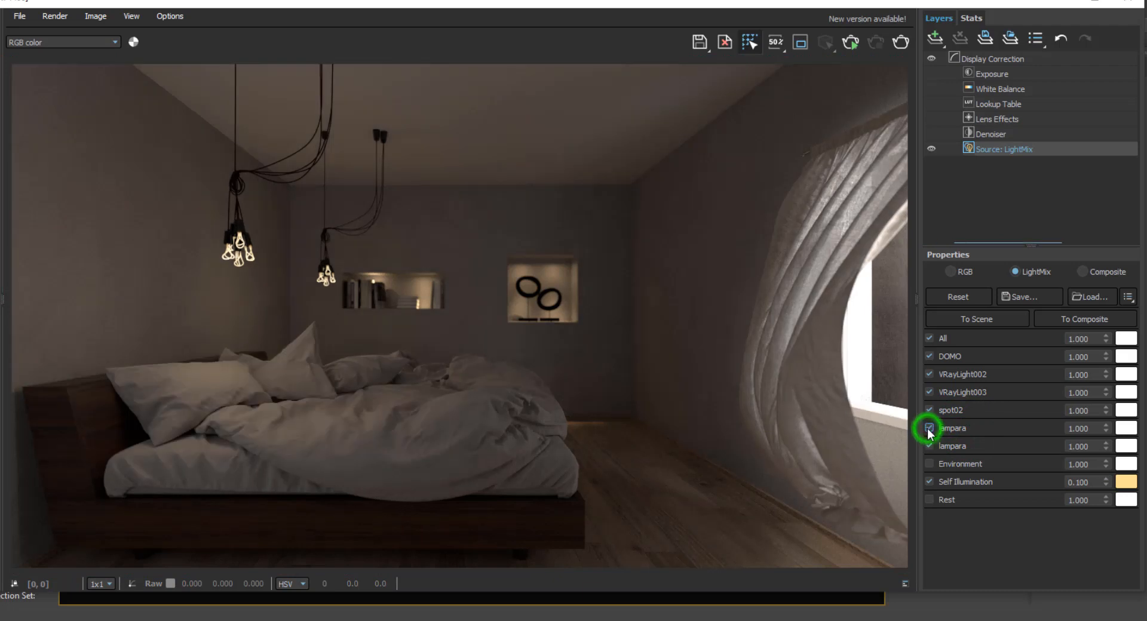
Step: Try orange and blue tints on the first lampara light and settle on the warm cream colour #ffefaf
click(1125, 428)
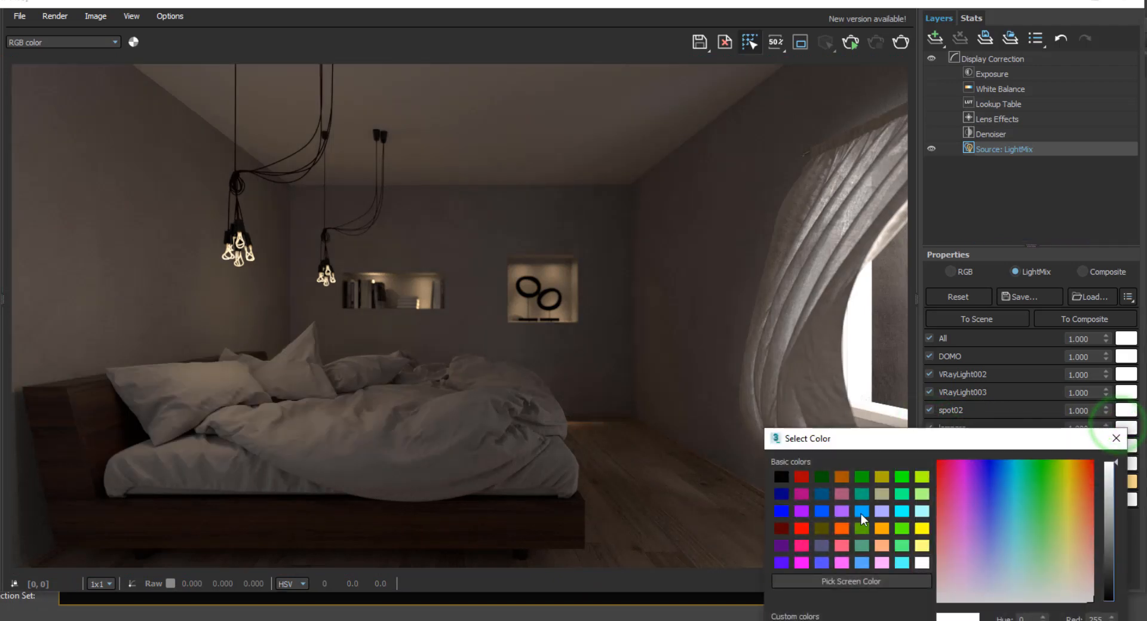
click(1074, 484)
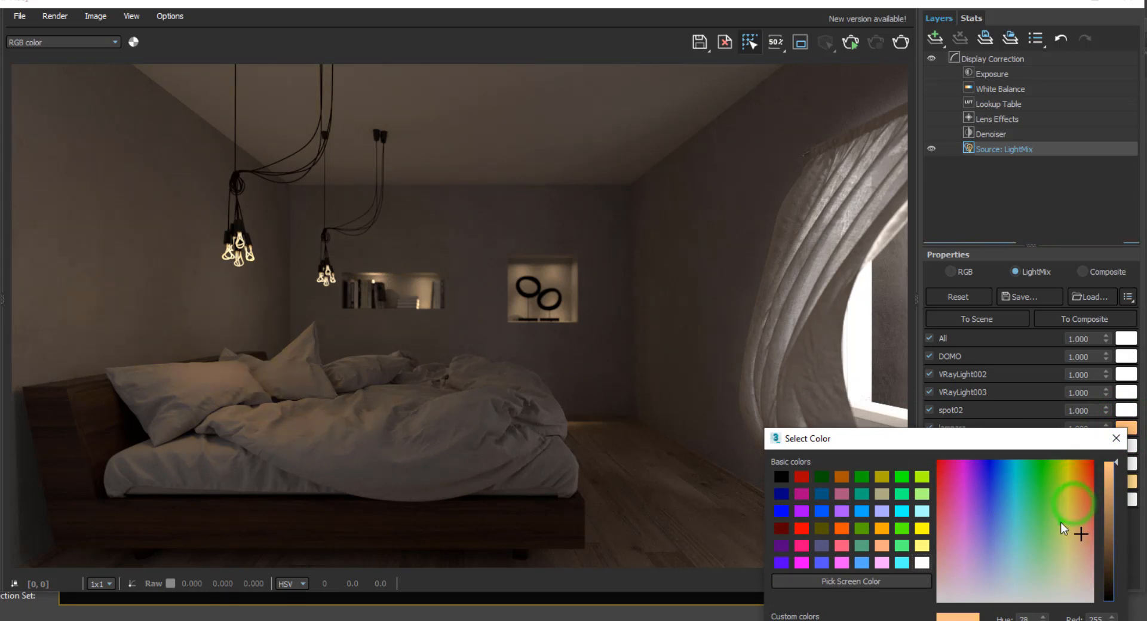
drag(1061, 523, 985, 450)
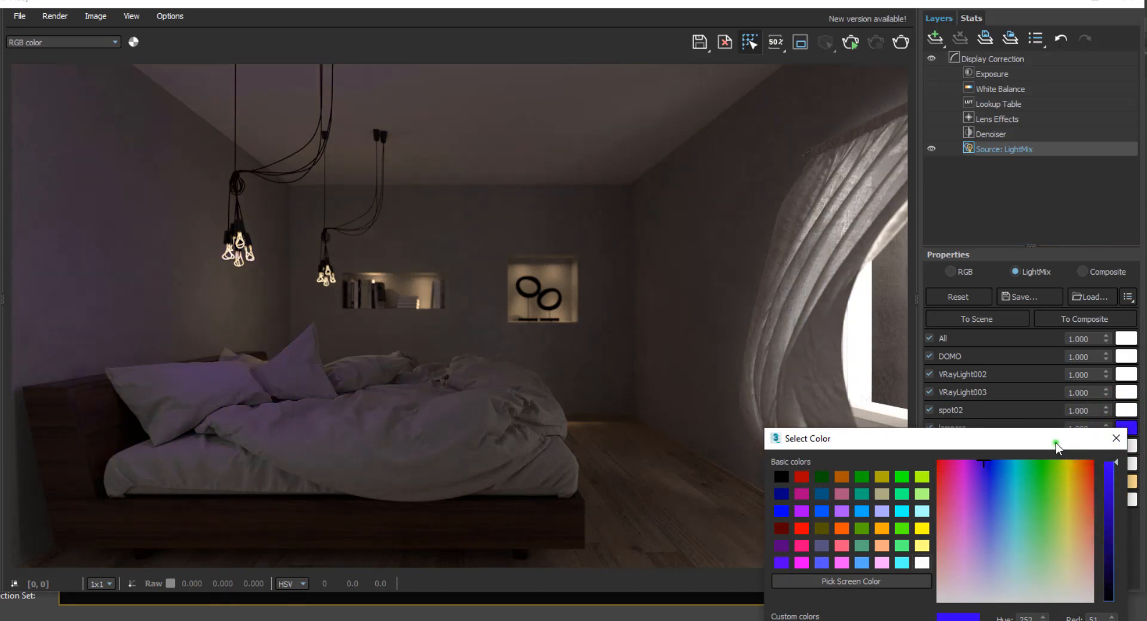
drag(1056, 447, 866, 350)
mouse_move(883, 462)
mouse_down()
mouse_move(885, 508)
mouse_move(883, 461)
mouse_up()
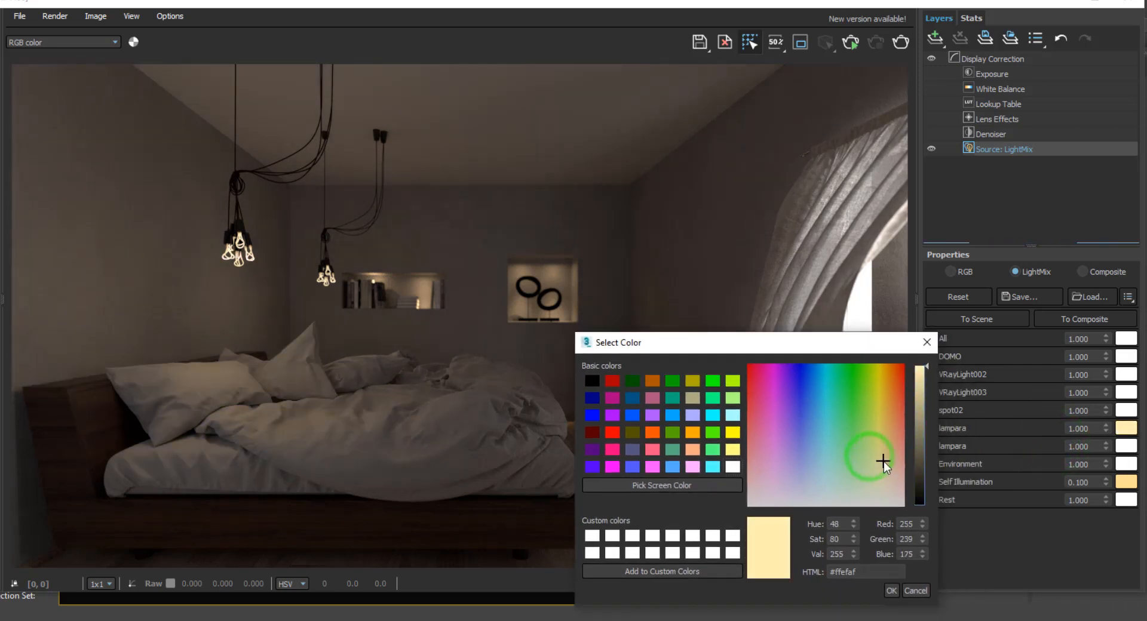
click(892, 591)
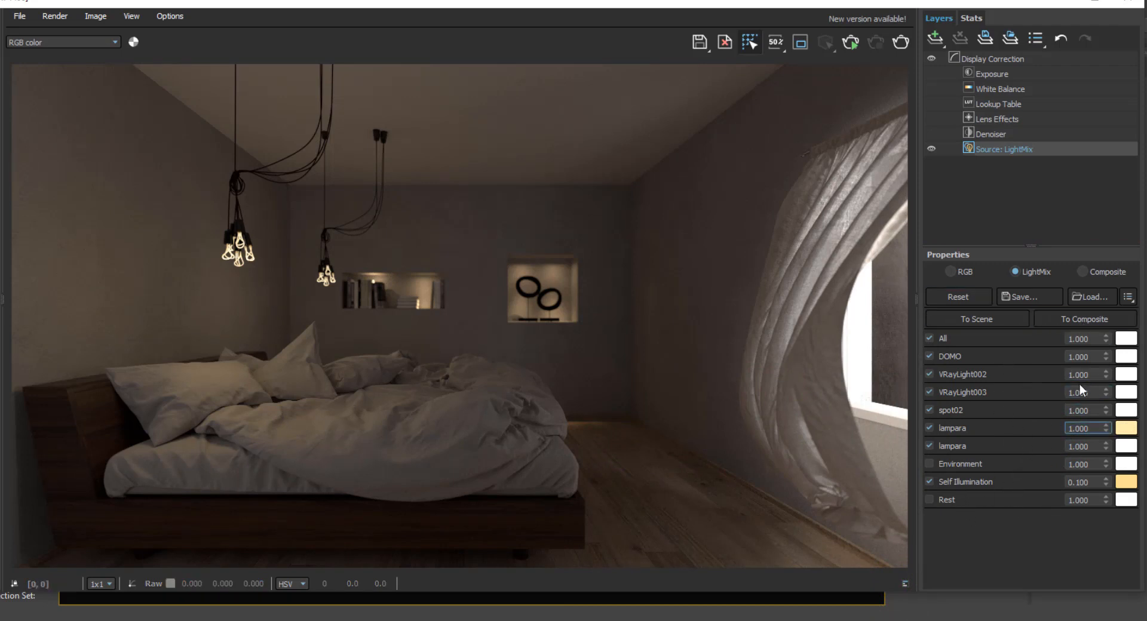
Step: Send the LightMix setup to the Composite source and enlarge the layer list to show every light layer
click(1016, 548)
click(1106, 314)
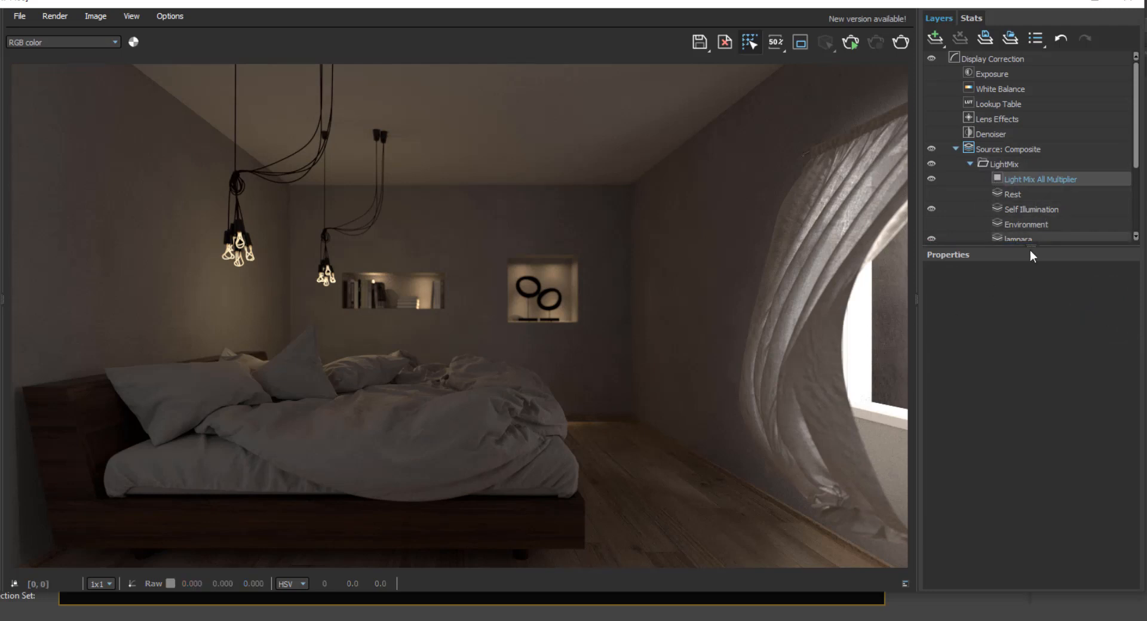
drag(1107, 245, 1107, 394)
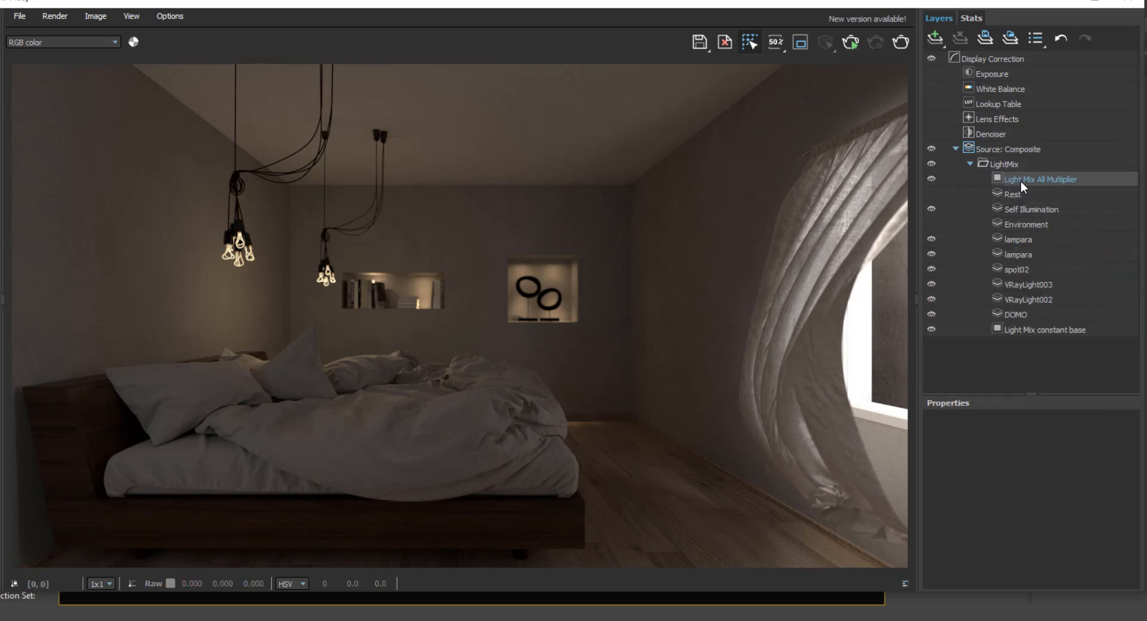
Step: Examine the properties of the individual LightMix composite layers and toggle Light Mix All Multiplier off and on
click(1021, 227)
click(1025, 244)
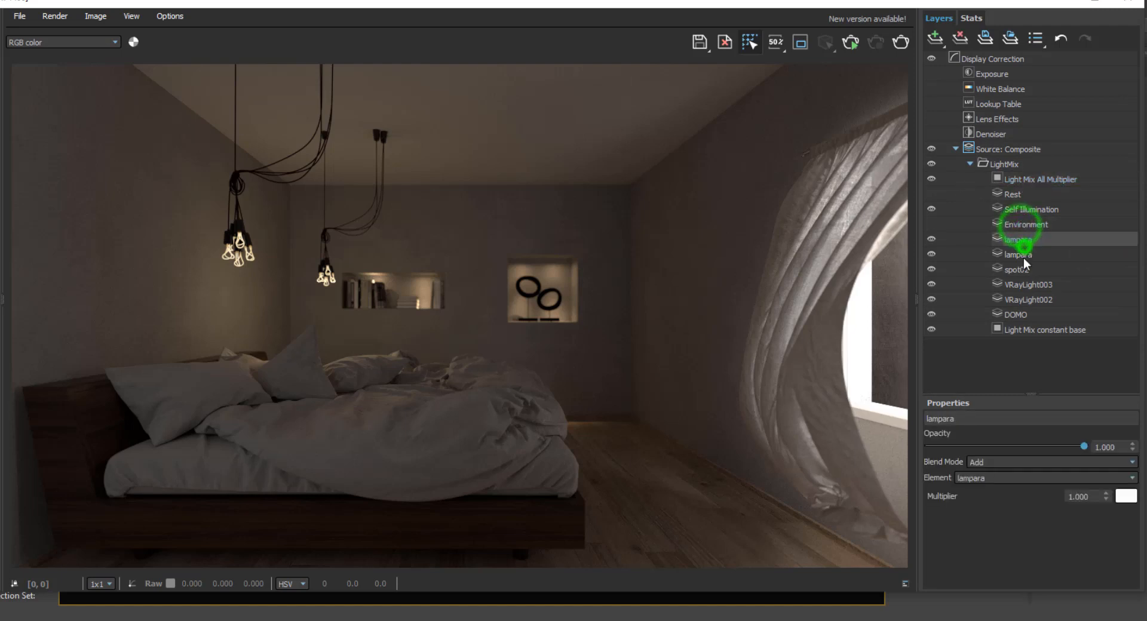
click(1024, 274)
click(1027, 296)
click(1029, 315)
click(1033, 329)
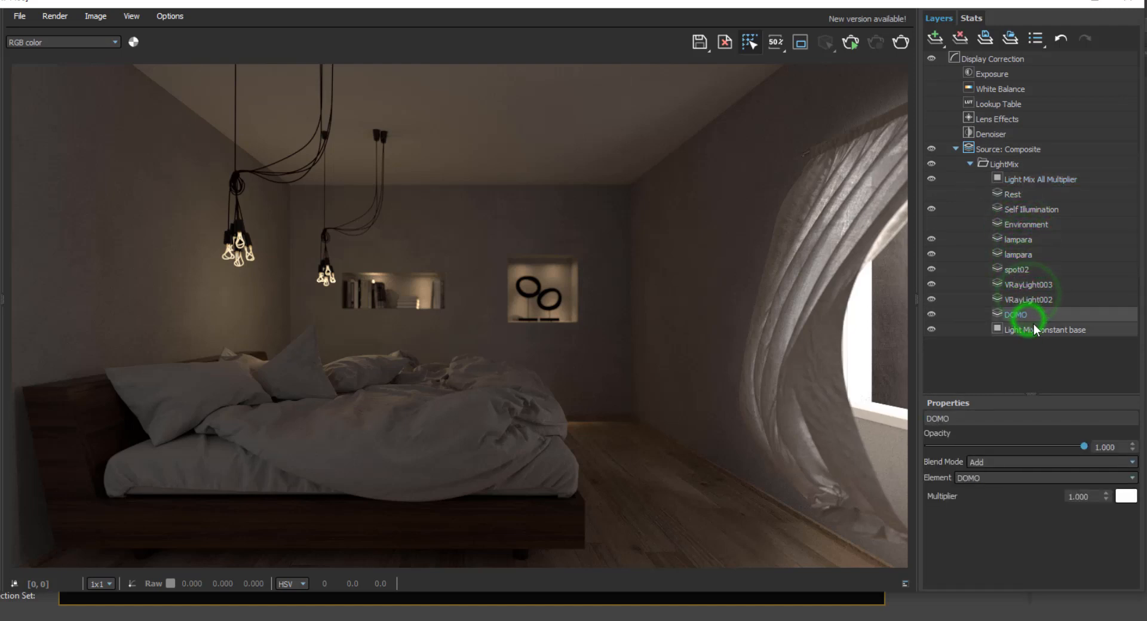
click(1031, 298)
click(1028, 271)
click(1026, 224)
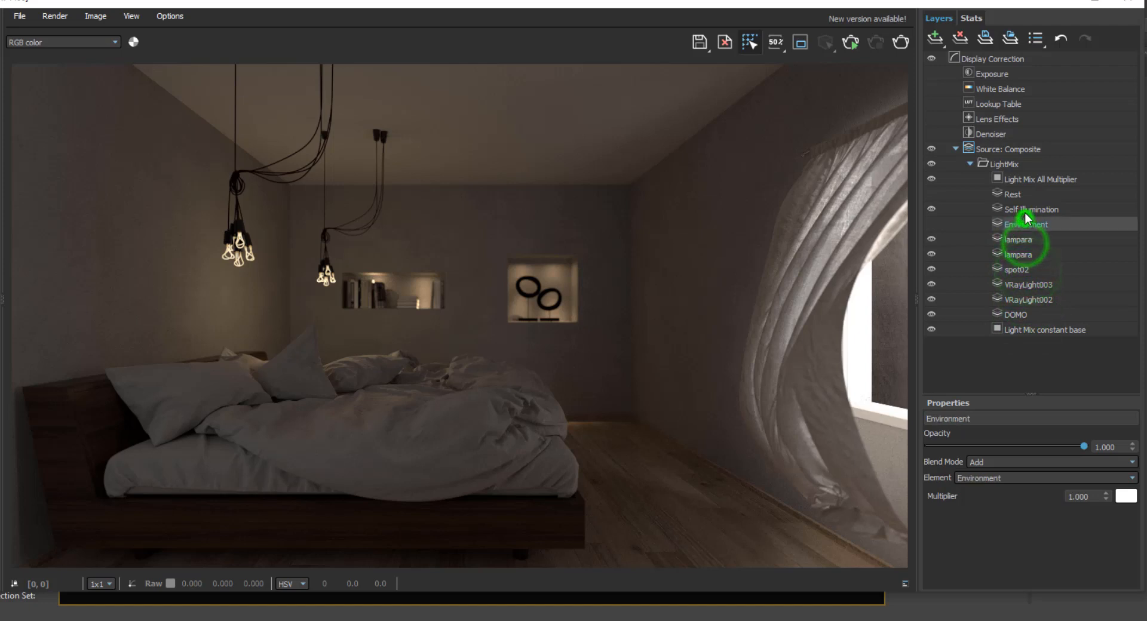
click(1016, 194)
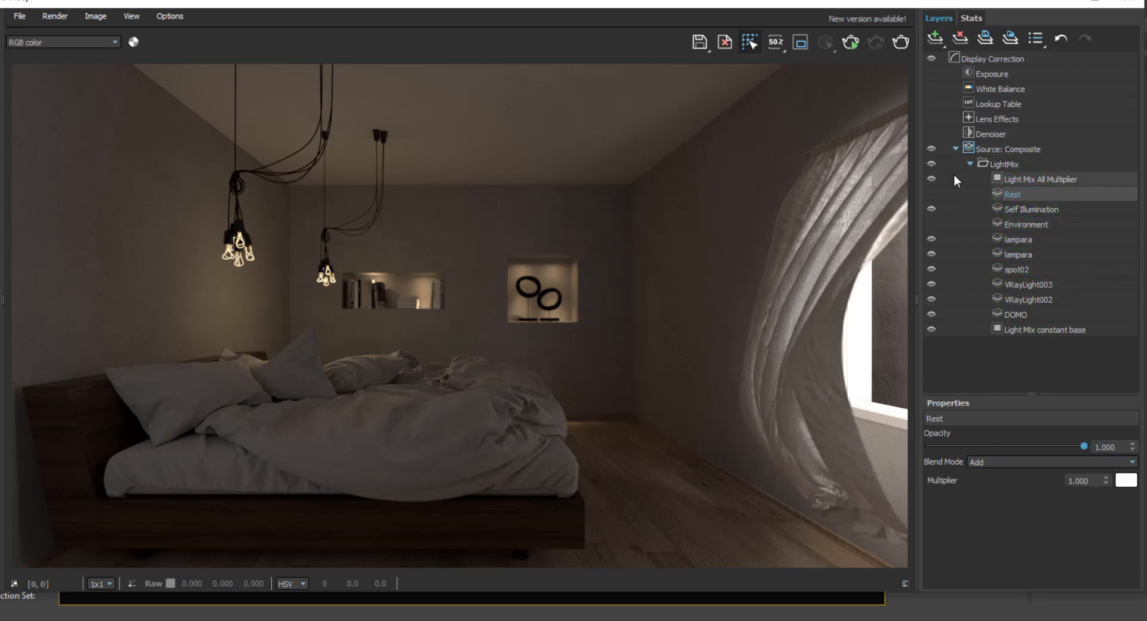
click(930, 178)
click(930, 179)
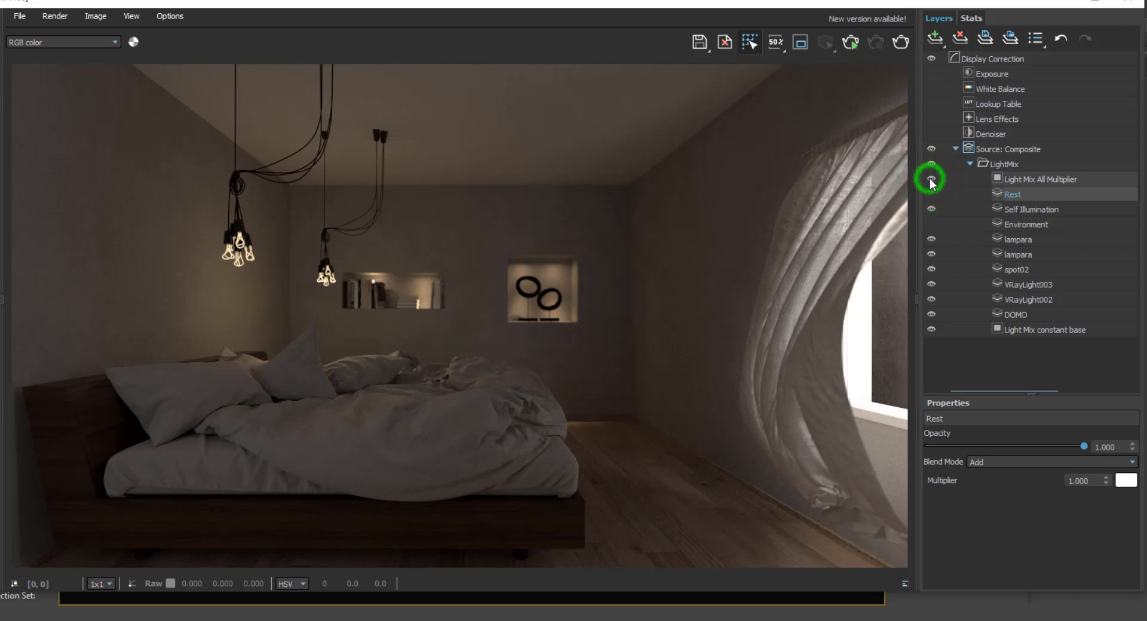
Step: Add a Render Element layer to the Composite source and set its element to VRayReflection
click(1027, 148)
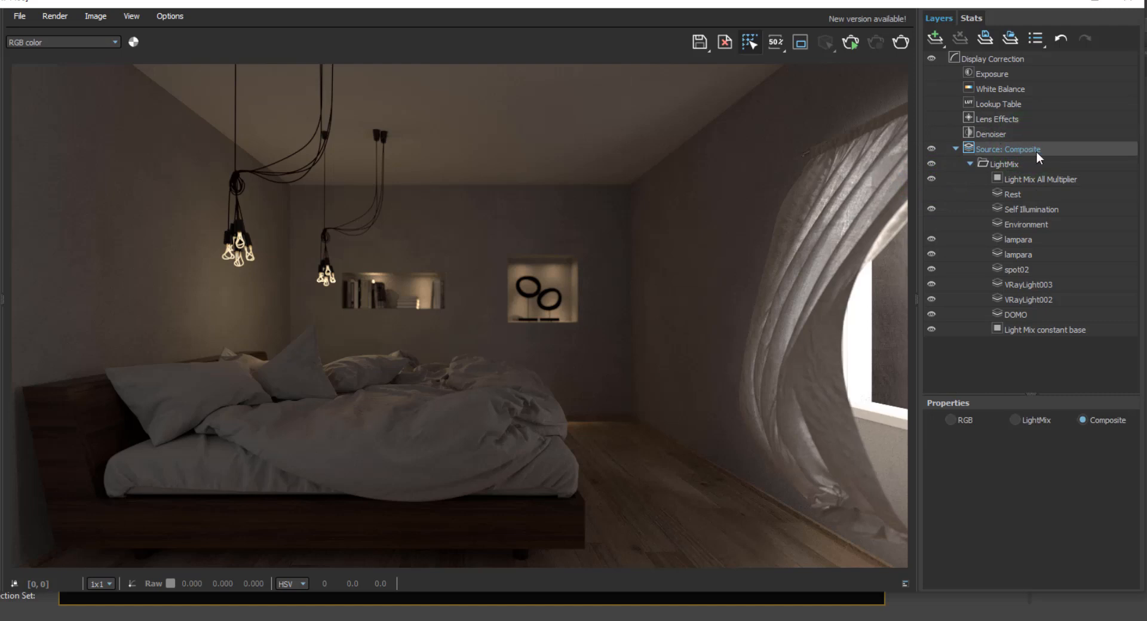
click(1037, 150)
right_click(1036, 151)
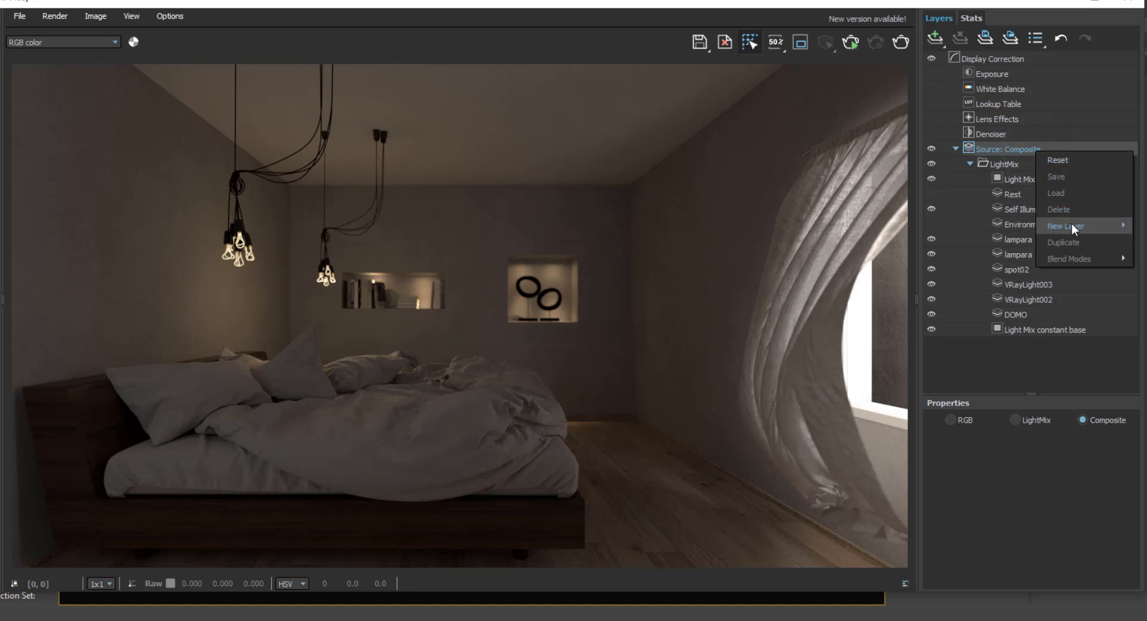
mouse_move(1071, 227)
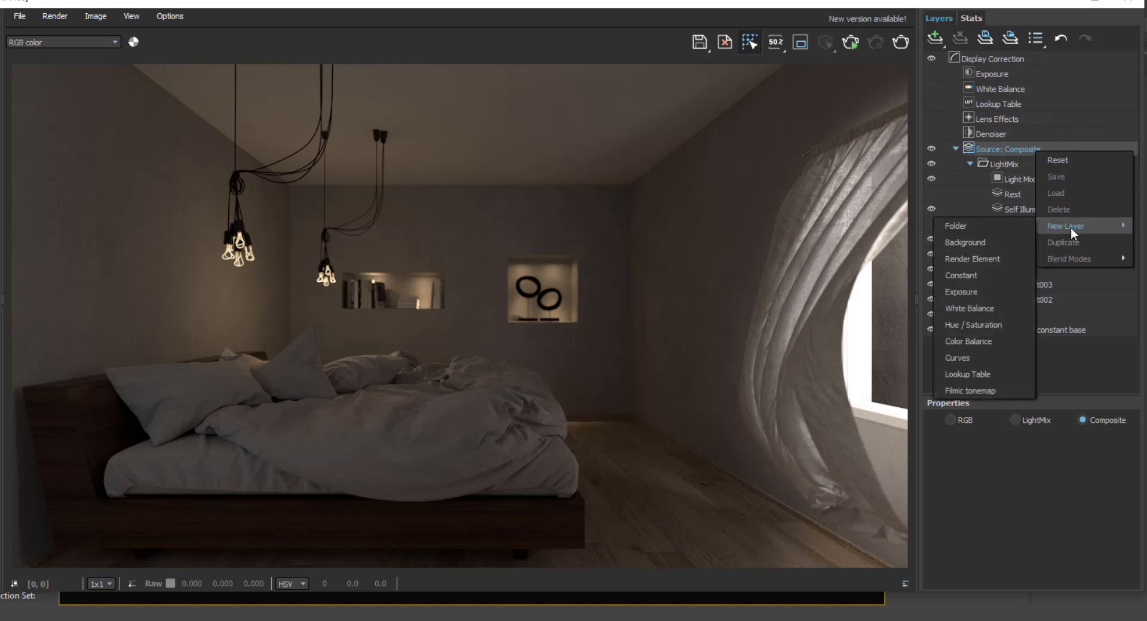
click(1003, 260)
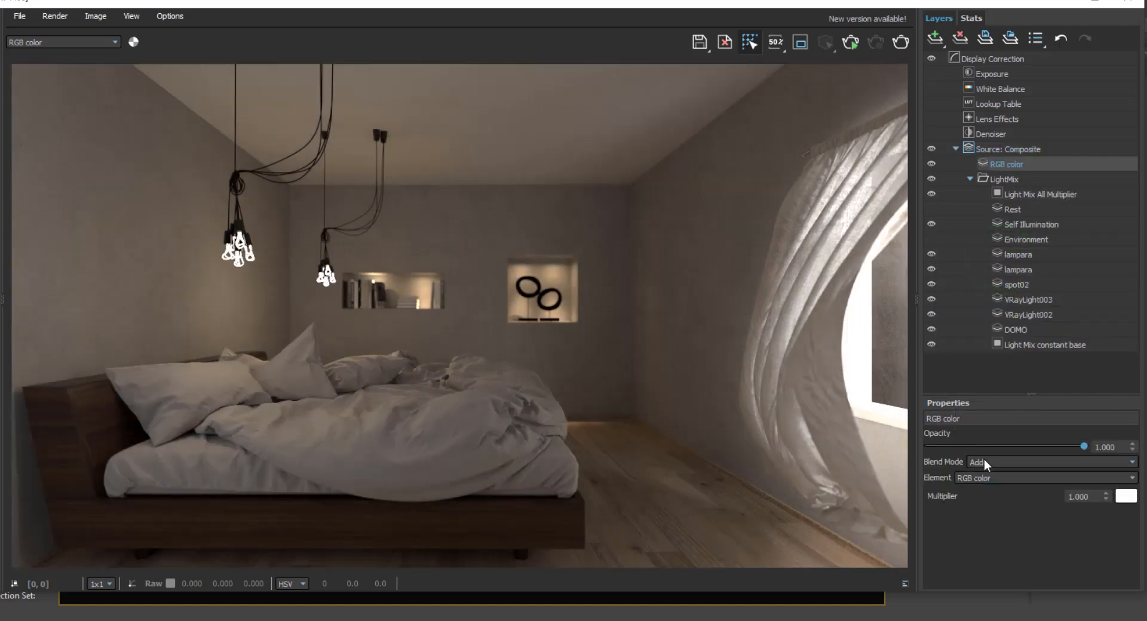
click(977, 480)
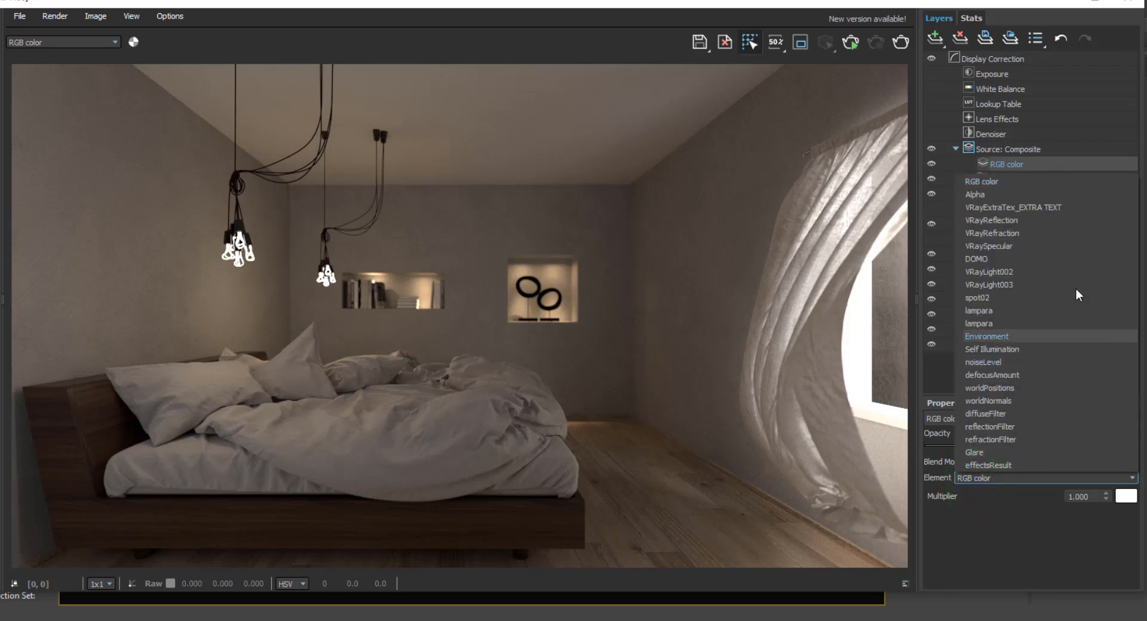
click(1066, 219)
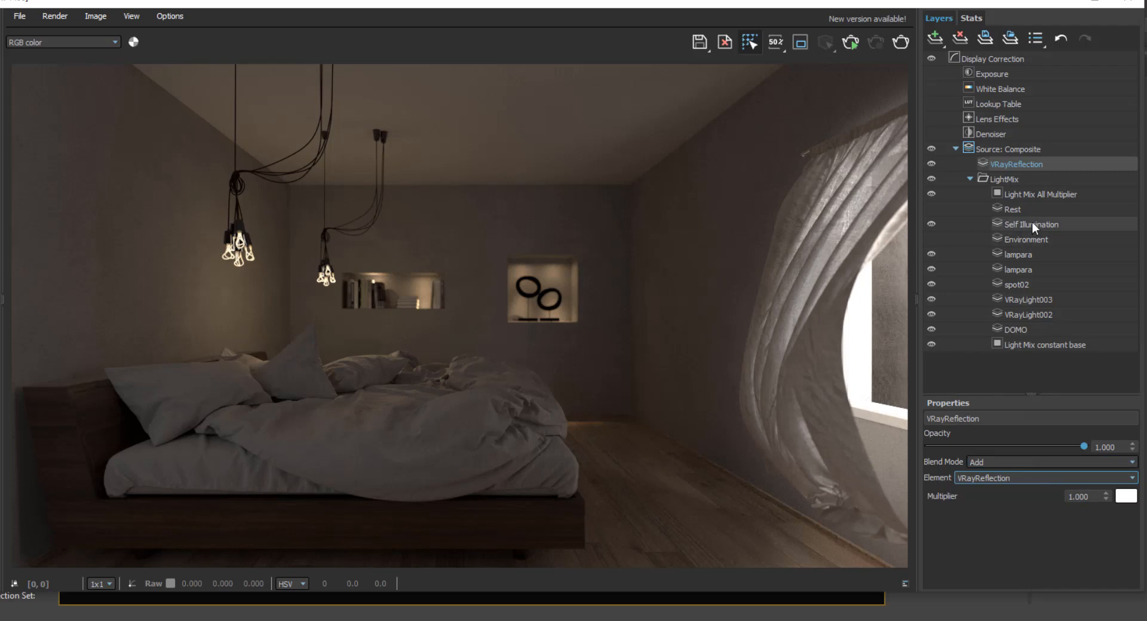
Step: Duplicate the VRayReflection layer twice
right_click(1018, 166)
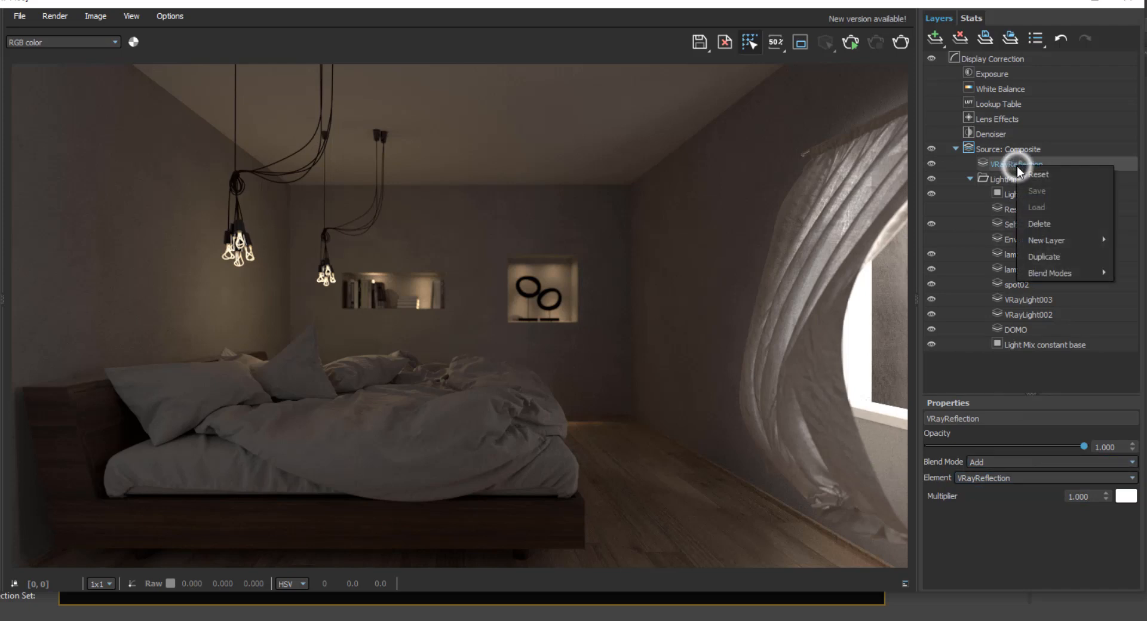
click(1069, 257)
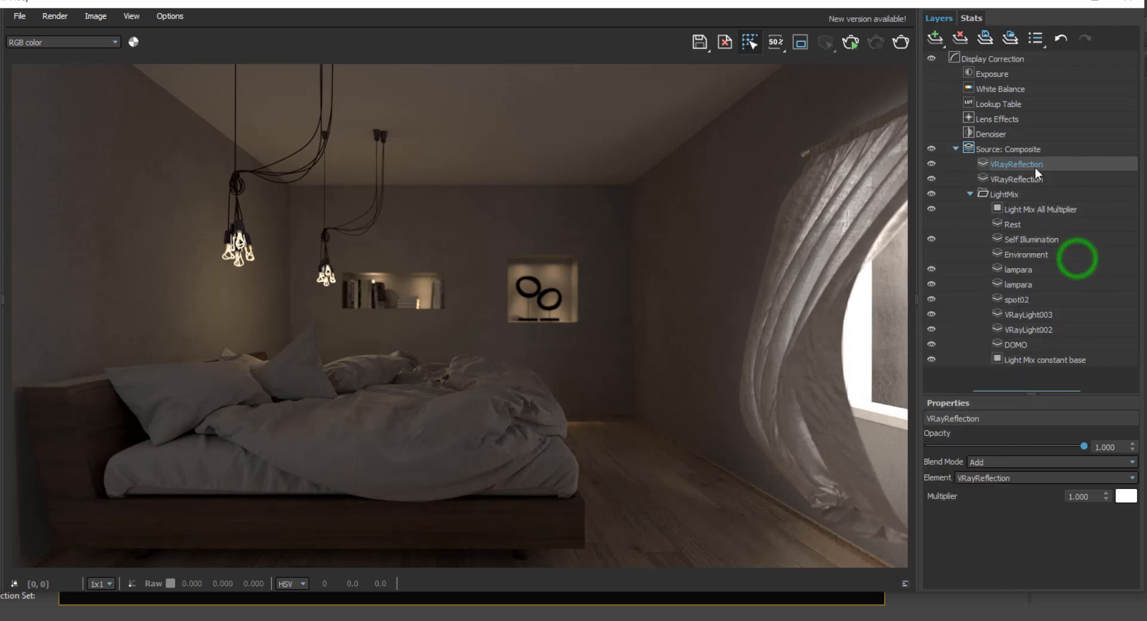
right_click(1035, 166)
click(1072, 256)
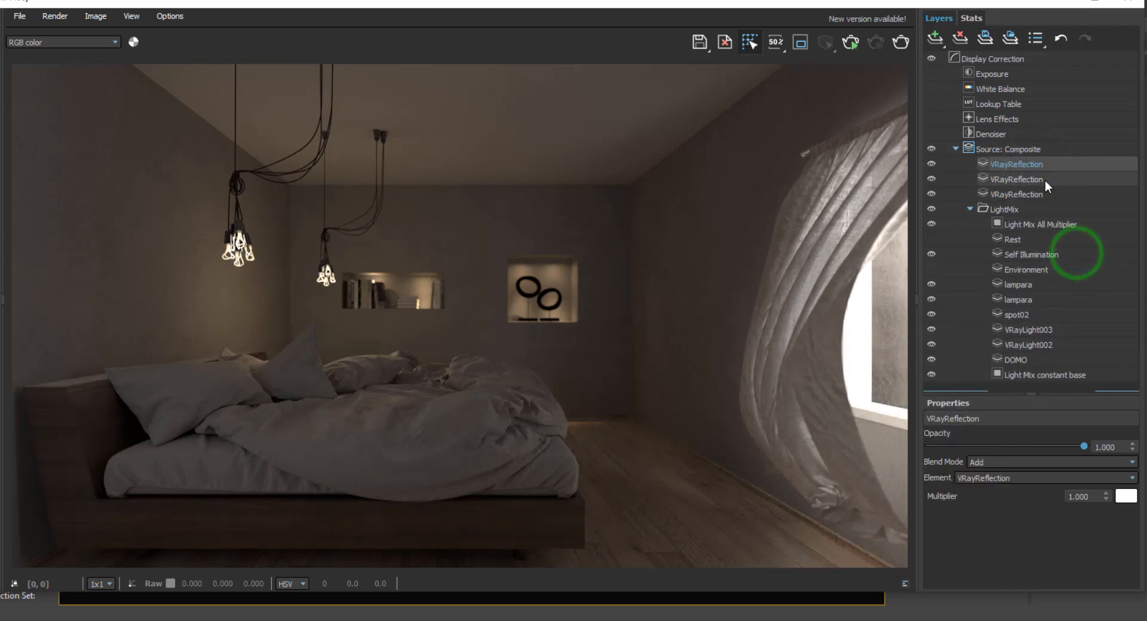
Step: Change the element of the middle VRayReflection layer to VRayRefraction, keeping its Add blend mode
click(1045, 180)
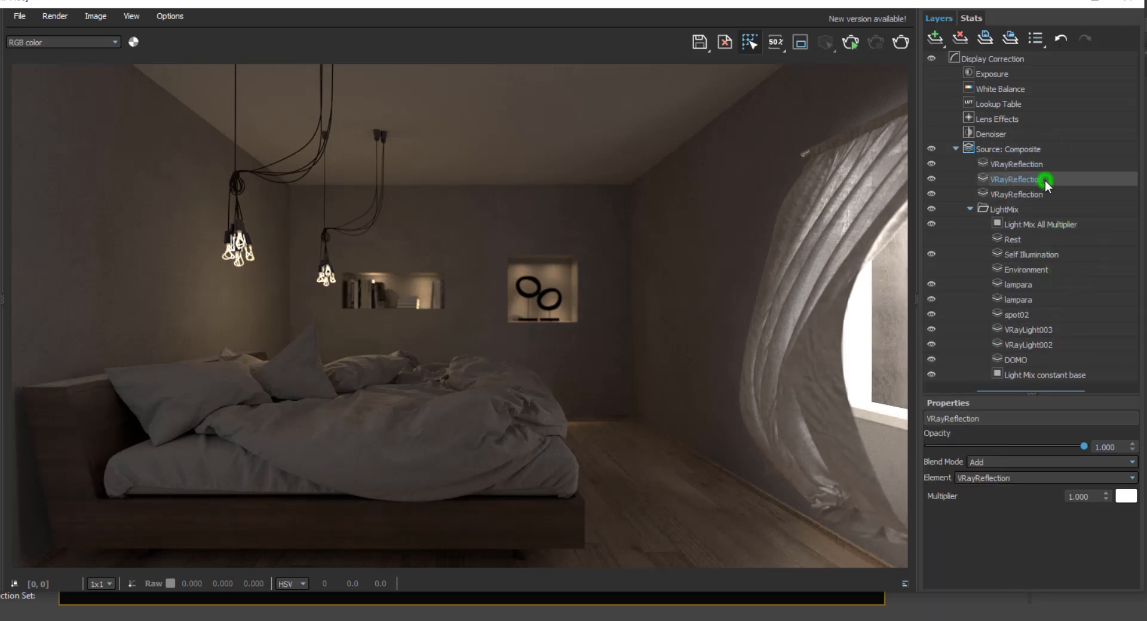
click(1055, 463)
click(1055, 462)
click(1052, 477)
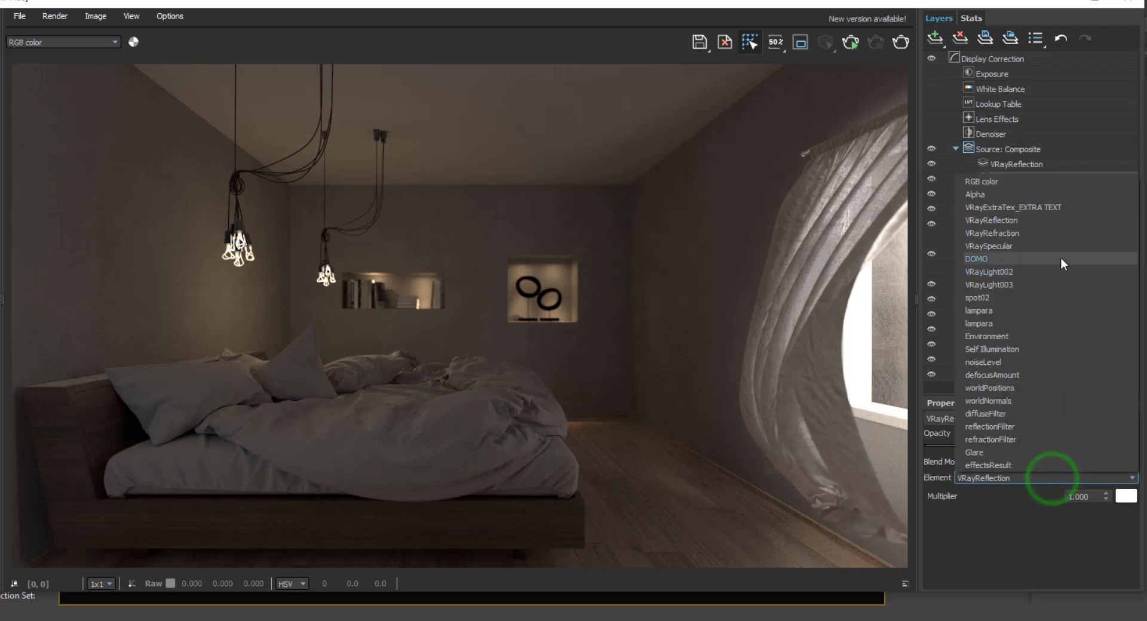
click(1069, 235)
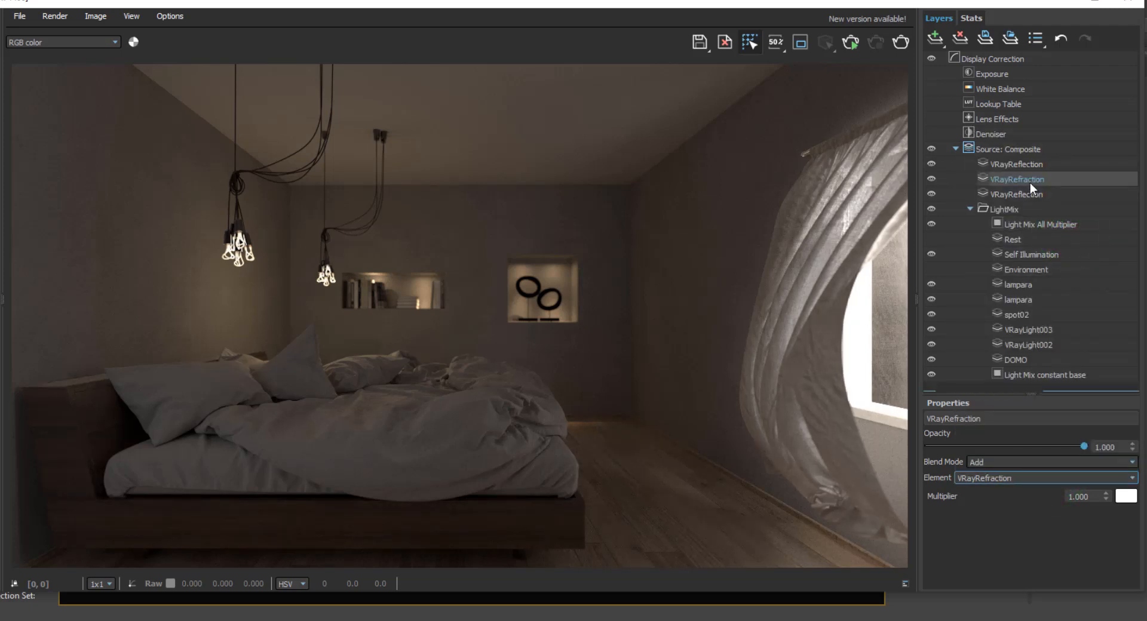
Step: Change the element of the topmost VRayReflection layer to VRaySpecular, keeping its Add blend mode
click(1038, 164)
right_click(1038, 164)
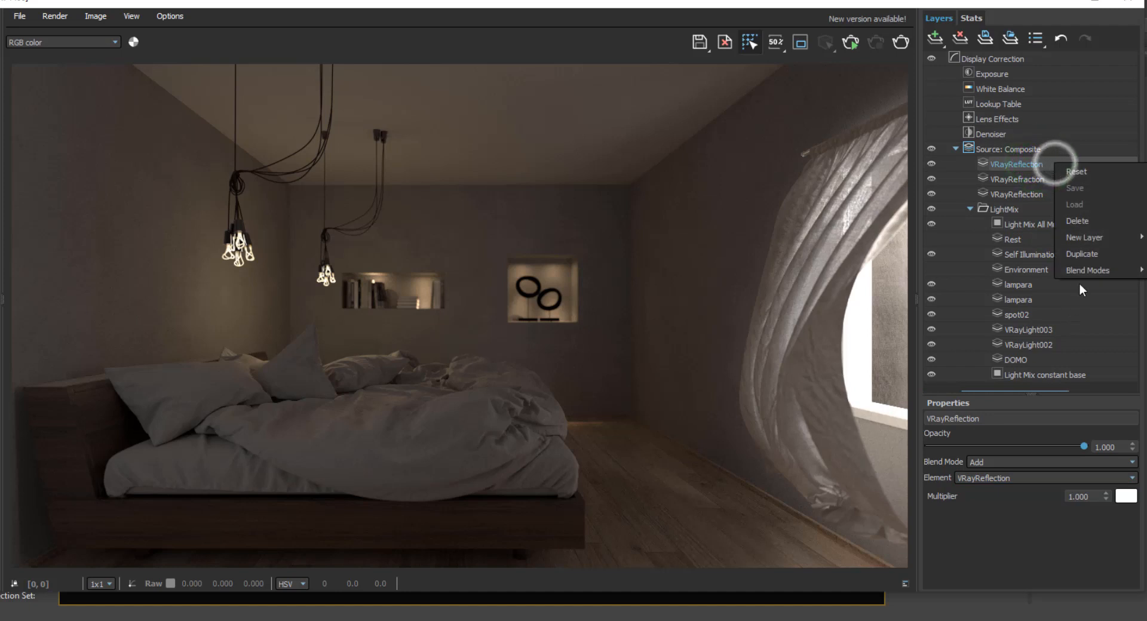
click(1020, 467)
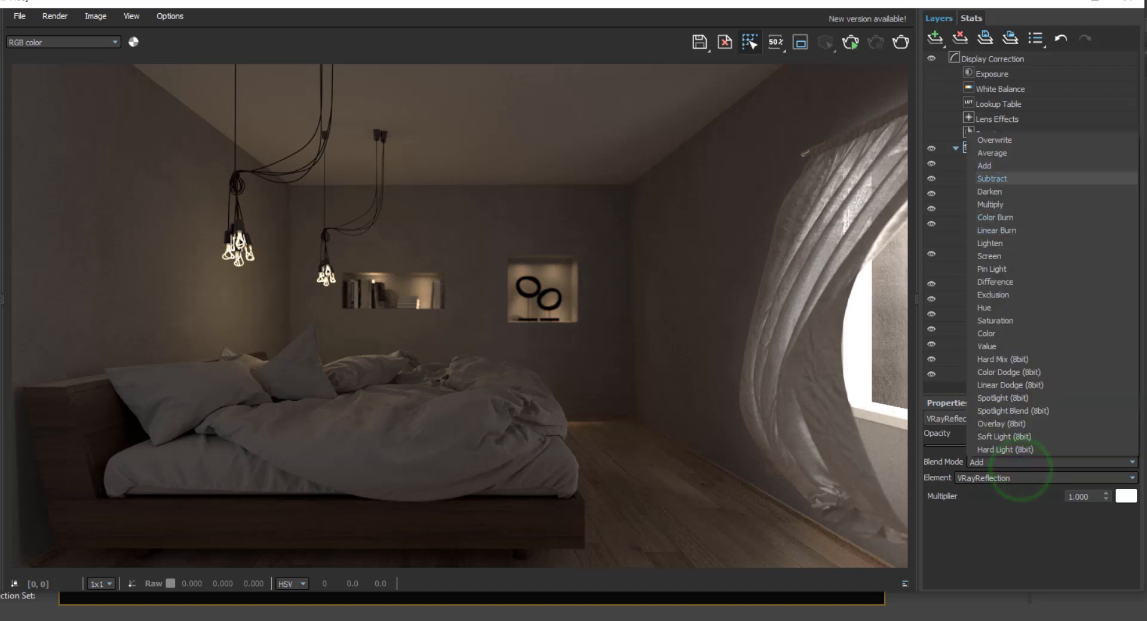
click(993, 550)
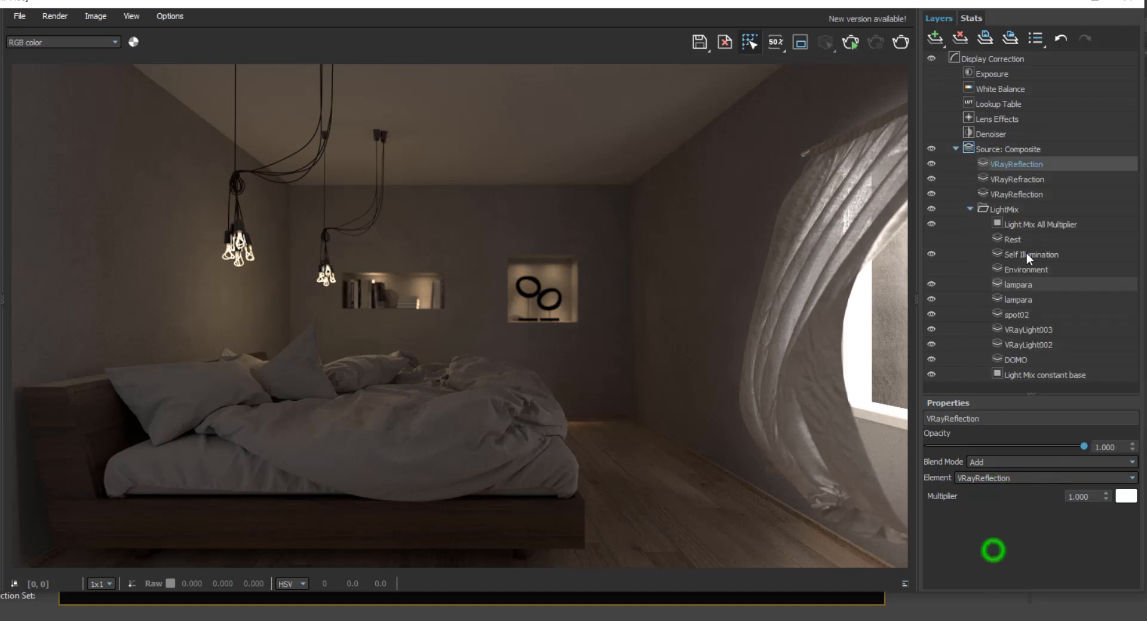
click(1004, 478)
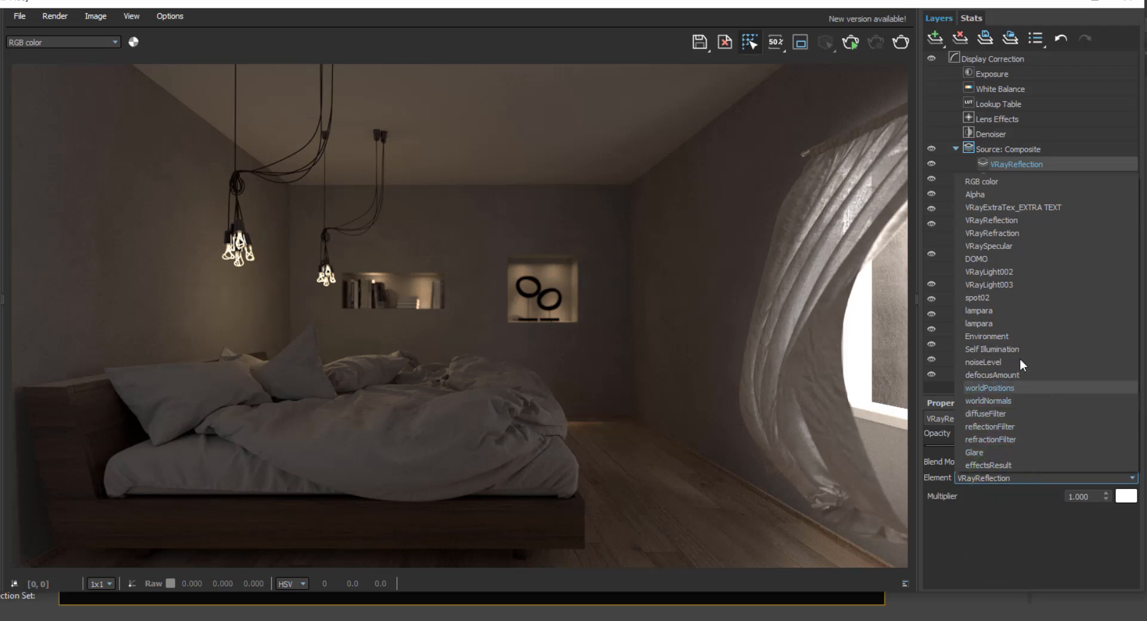
click(1018, 248)
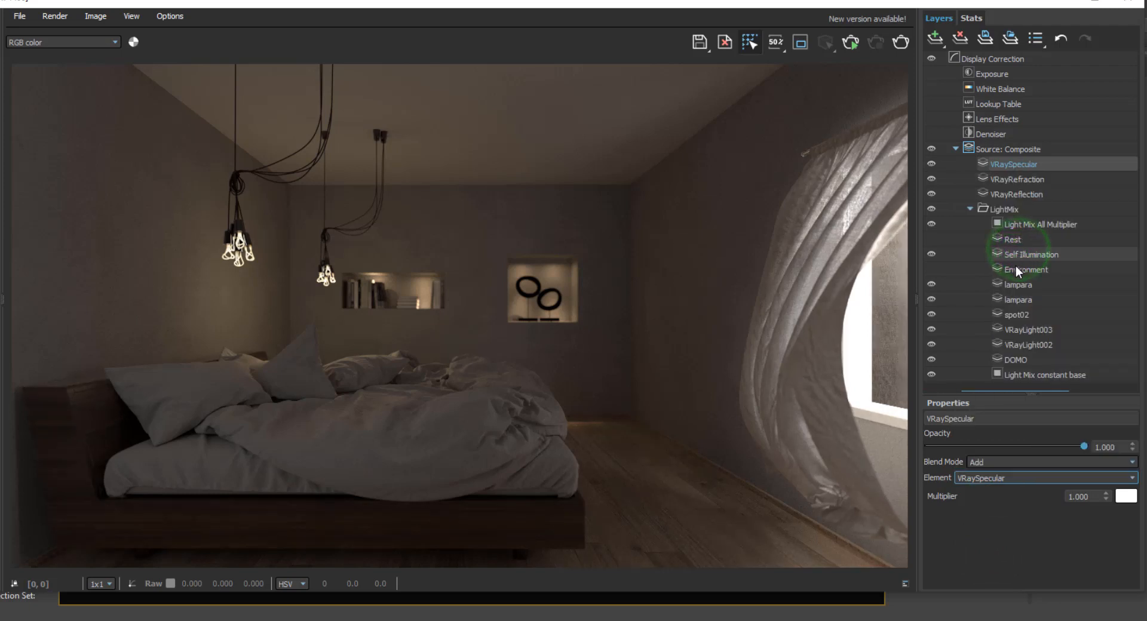
Step: Try a VRaySpecular opacity of about 0.633 and restore it to 1.000
drag(1040, 447, 1027, 447)
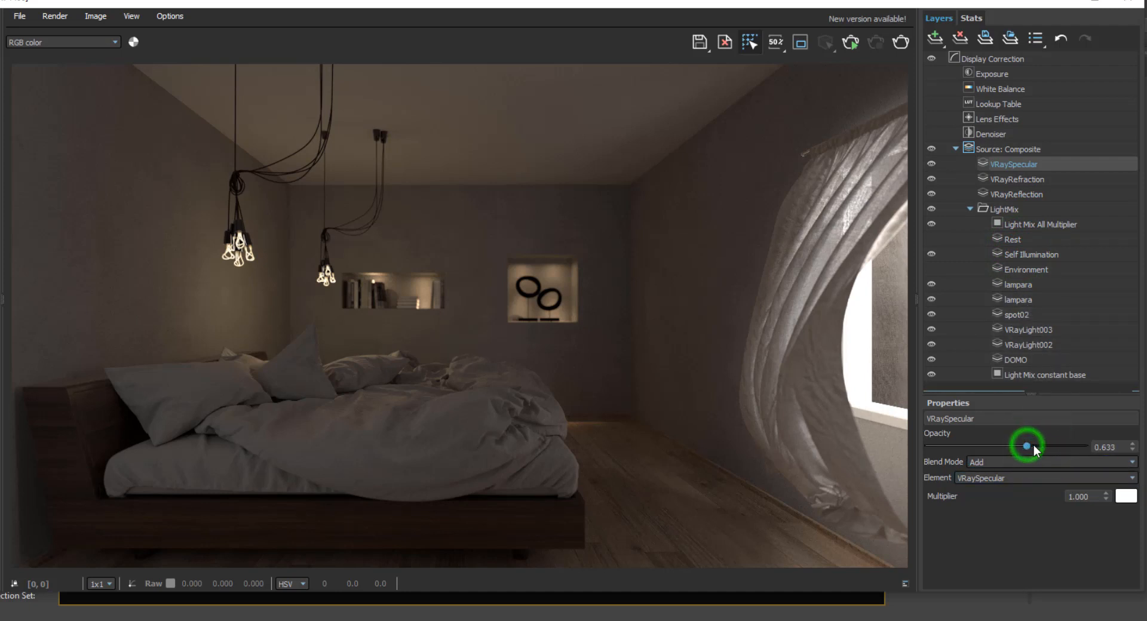
click(1066, 448)
drag(1067, 447, 1092, 447)
Step: Hide the LightMix folder and the VRaySpecular, VRayRefraction and VRayReflection layers
click(931, 209)
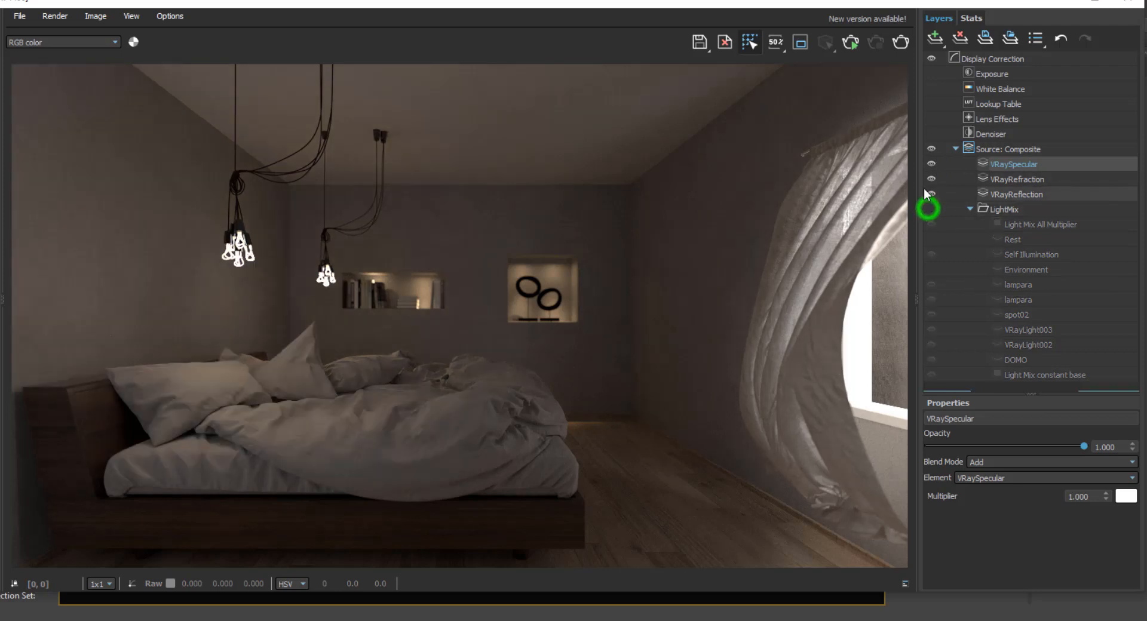
click(931, 162)
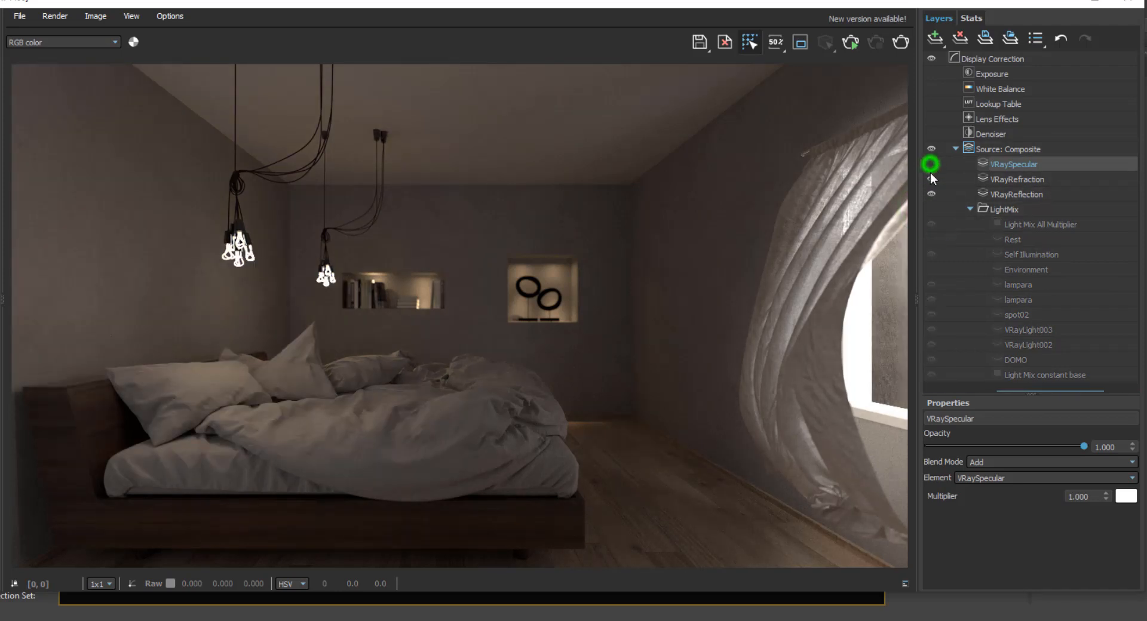
click(931, 178)
click(932, 193)
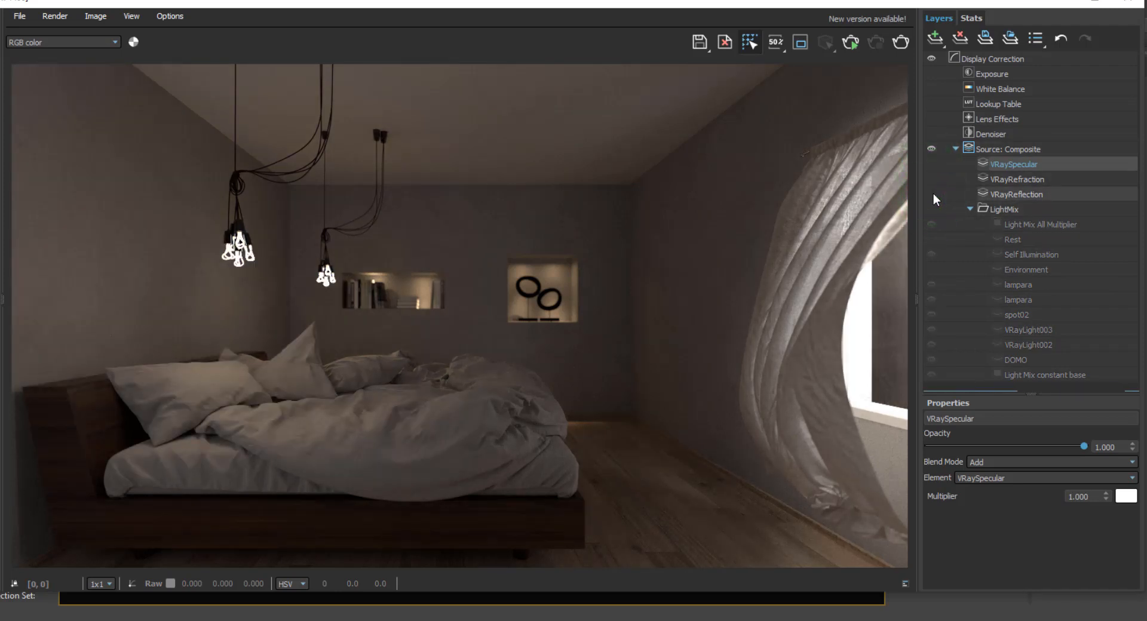
Step: Show the LightMix folder and the VRaySpecular, VRayRefraction and VRayReflection layers again
click(931, 209)
click(931, 164)
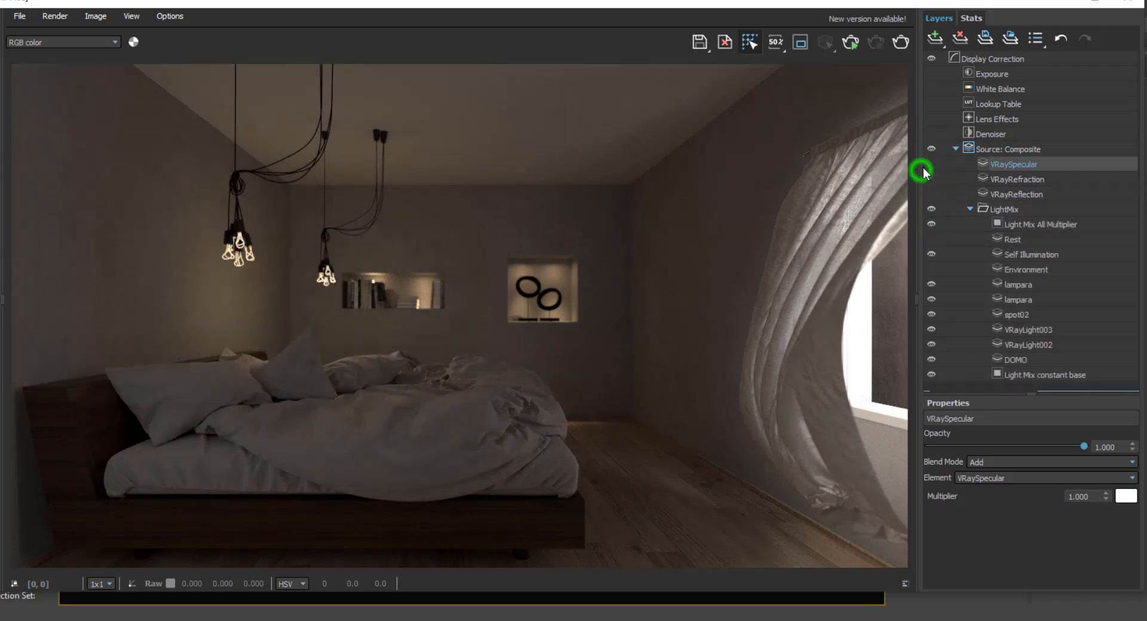
click(931, 178)
click(930, 193)
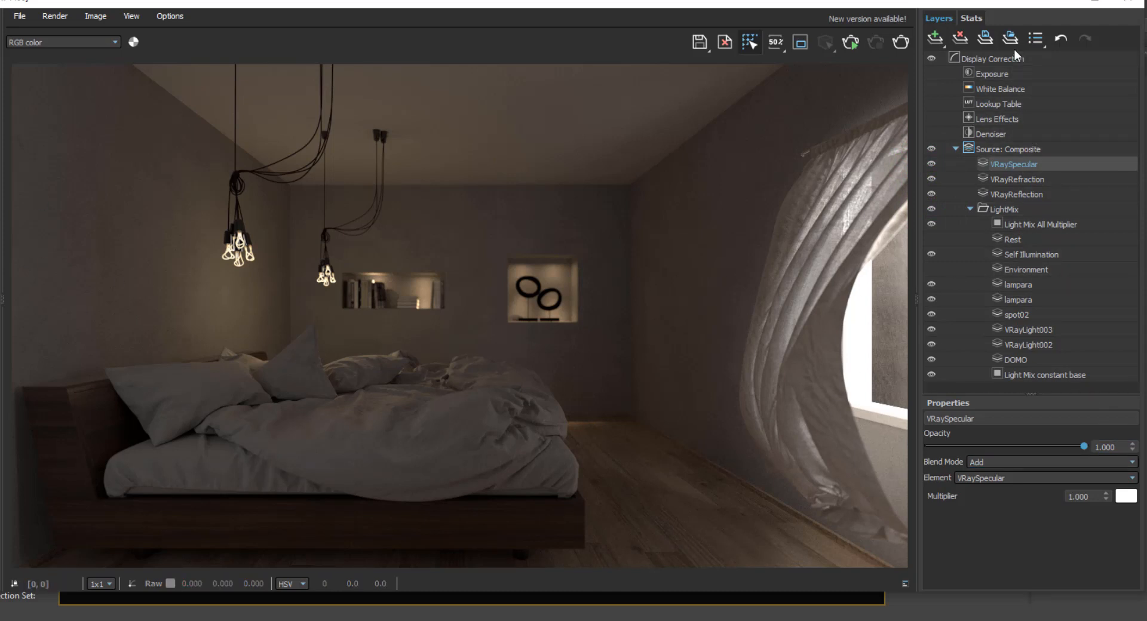
Step: Enable the Exposure correction with a highlight burn of about 0.445 and an exposure of 1.4
click(1017, 75)
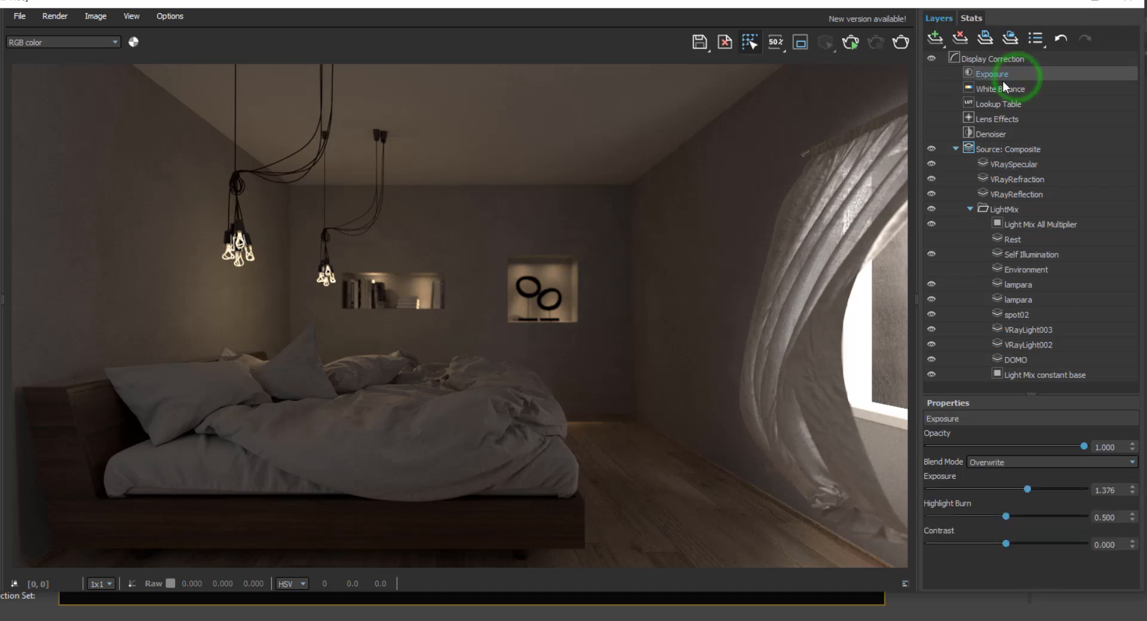
click(931, 74)
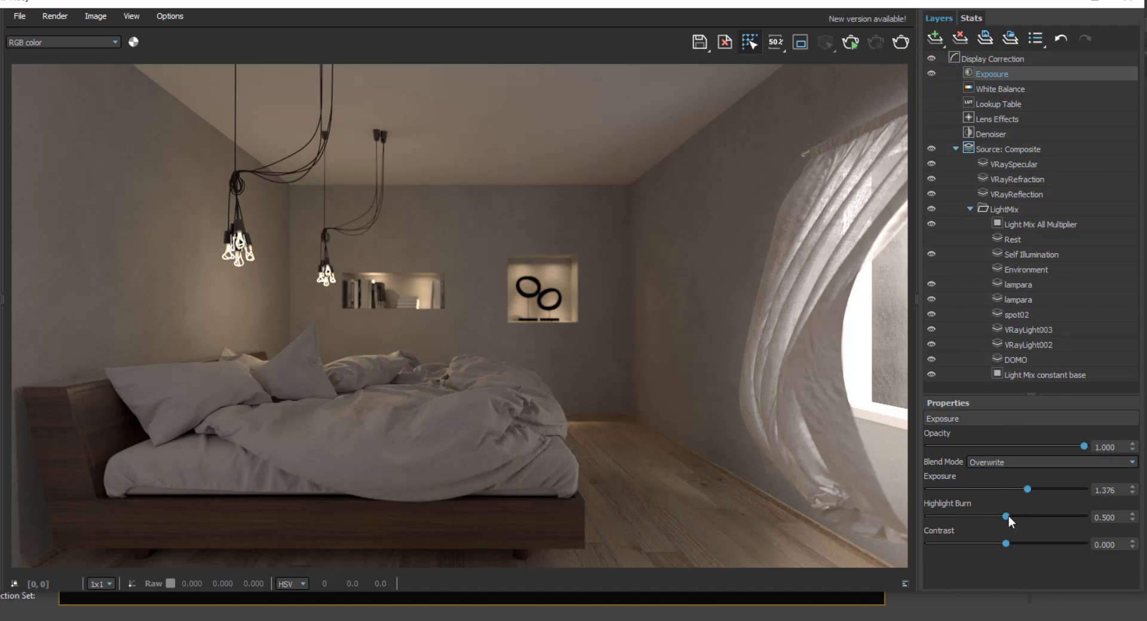
drag(1007, 516, 992, 511)
drag(1120, 495, 990, 489)
text(1.4)
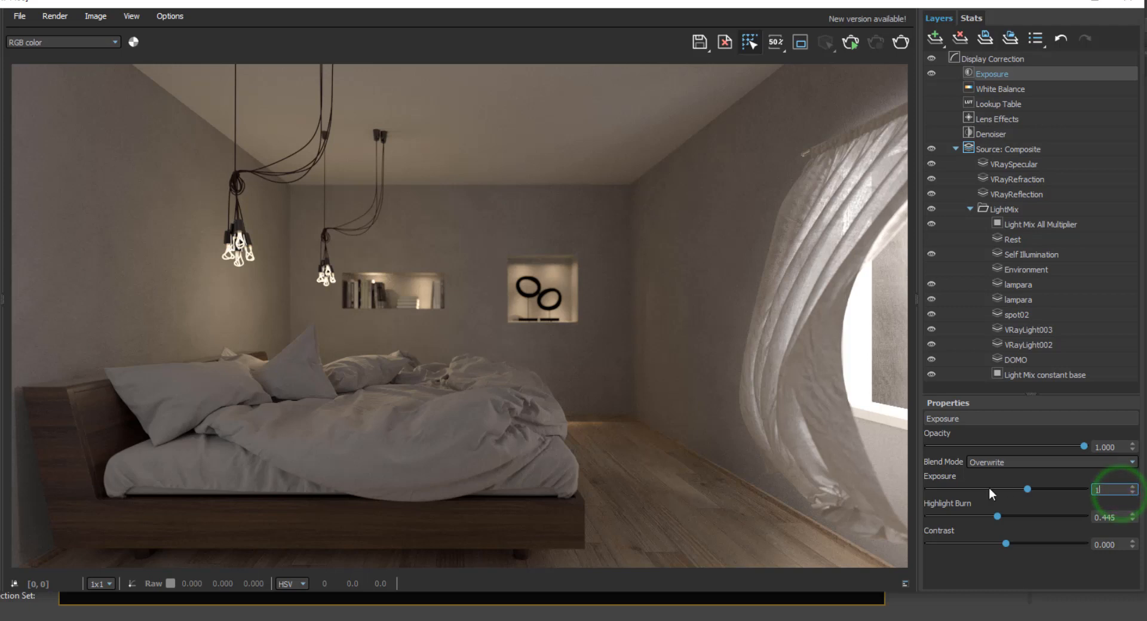
key(Return)
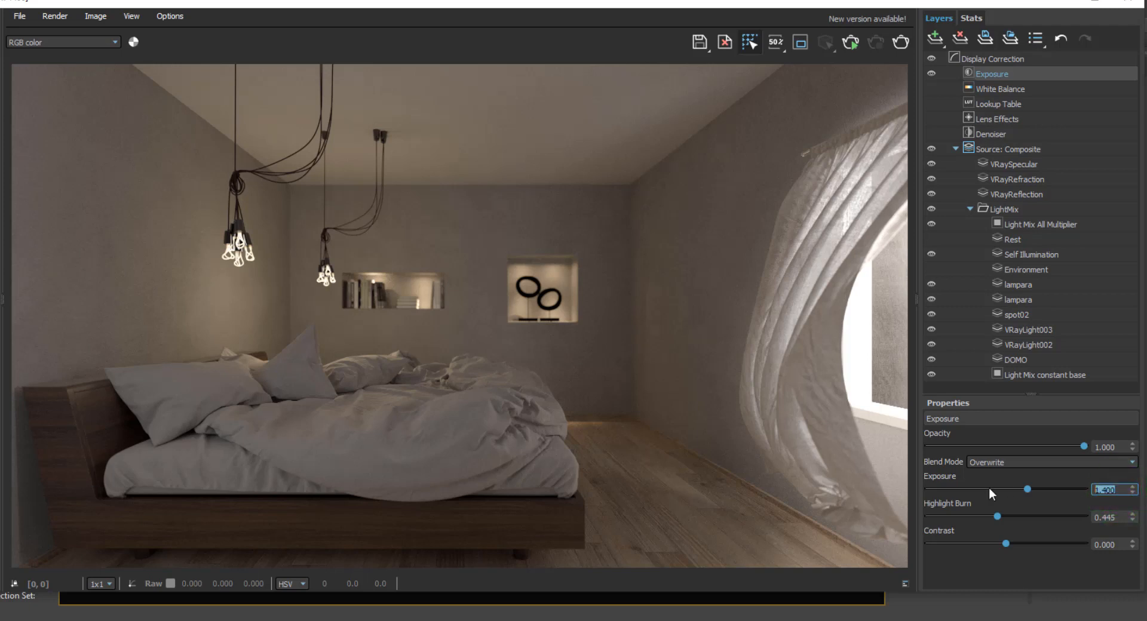
Step: Enable White Balance with a temperature of about 7720, try a different magenta-green tint and reset the tint to 0
click(1027, 88)
click(931, 88)
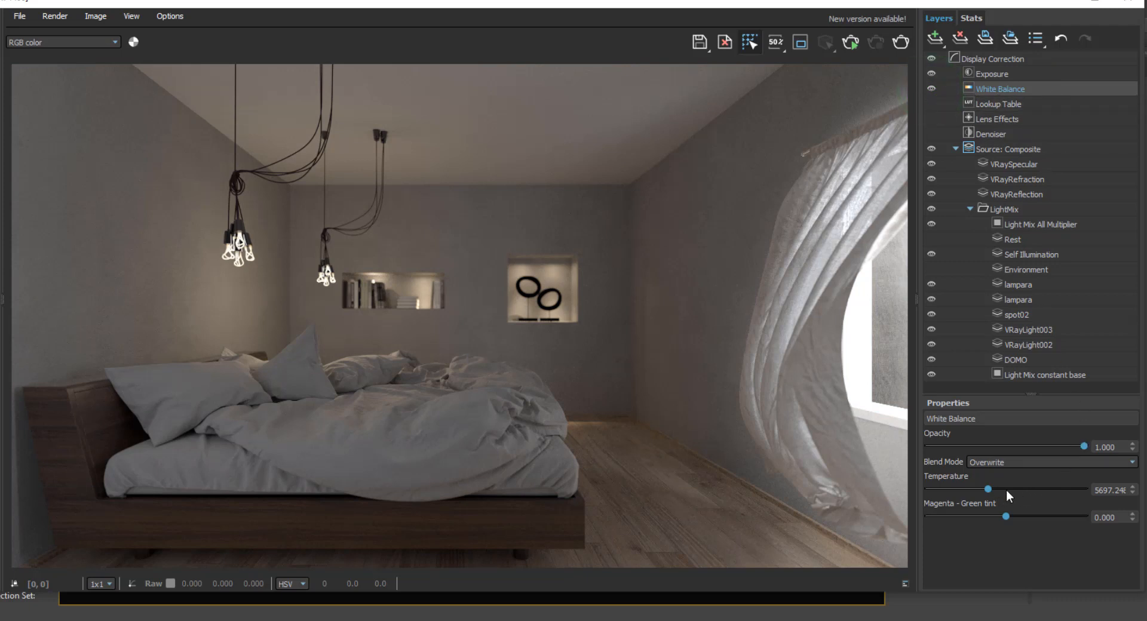
drag(991, 488, 1034, 497)
mouse_move(1005, 515)
mouse_down()
mouse_move(1034, 518)
mouse_move(1002, 514)
mouse_move(1019, 516)
mouse_up()
drag(1119, 517, 1062, 512)
text(0)
key(Return)
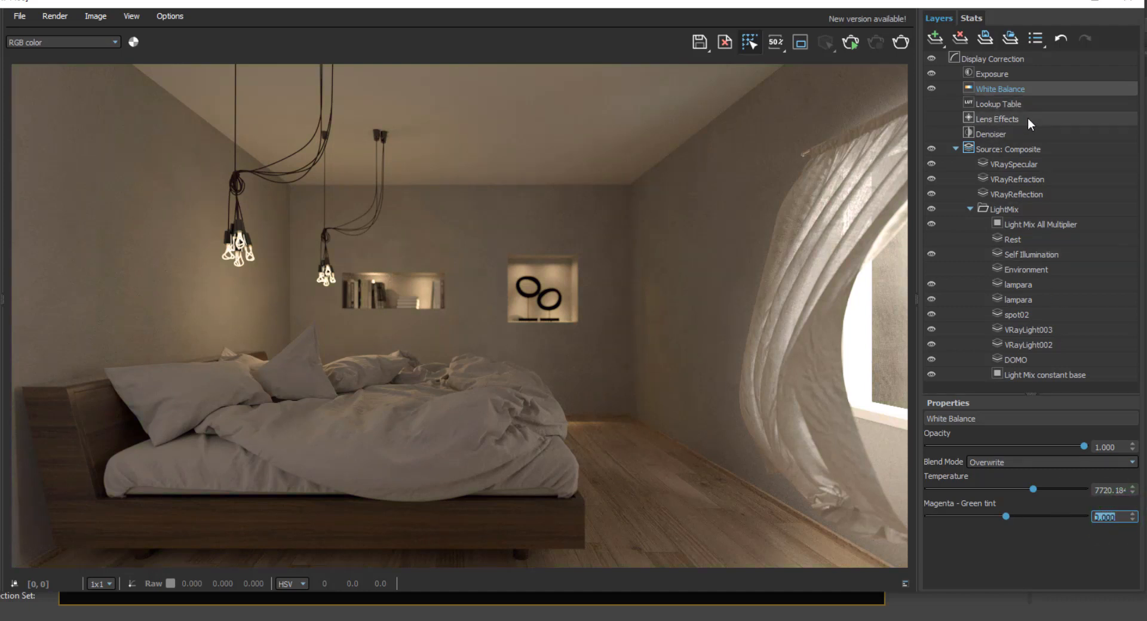
Step: Enable the Denoiser layer with its Default preset after checking the wall noise up close
click(1003, 134)
scroll(637, 191, up, 2)
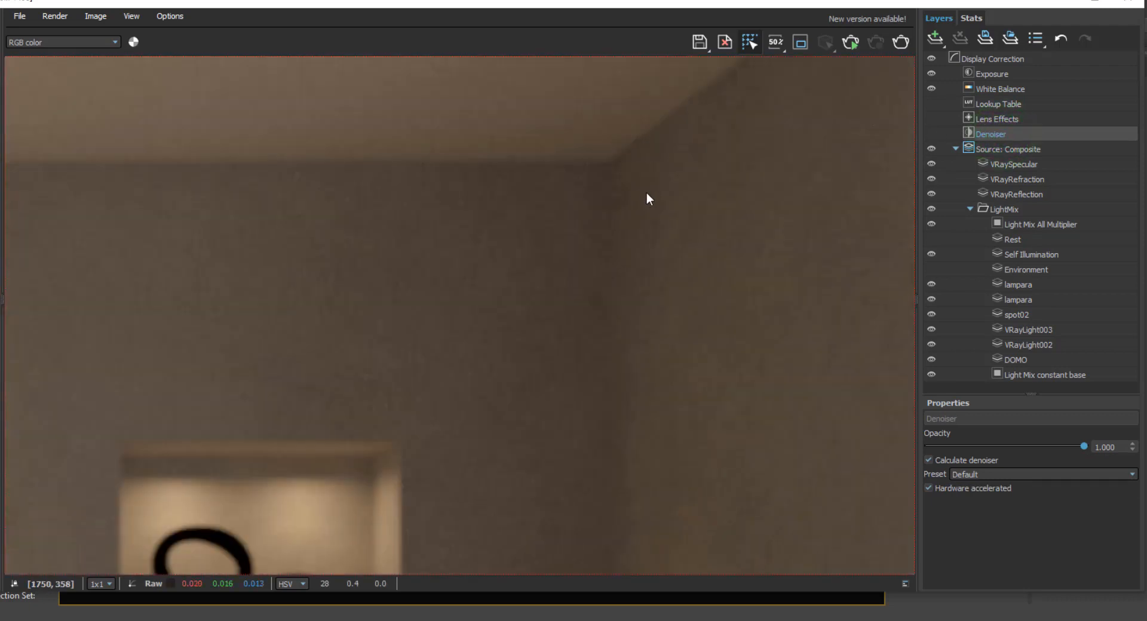
scroll(647, 192, down, 1)
click(932, 134)
scroll(598, 266, down, 1)
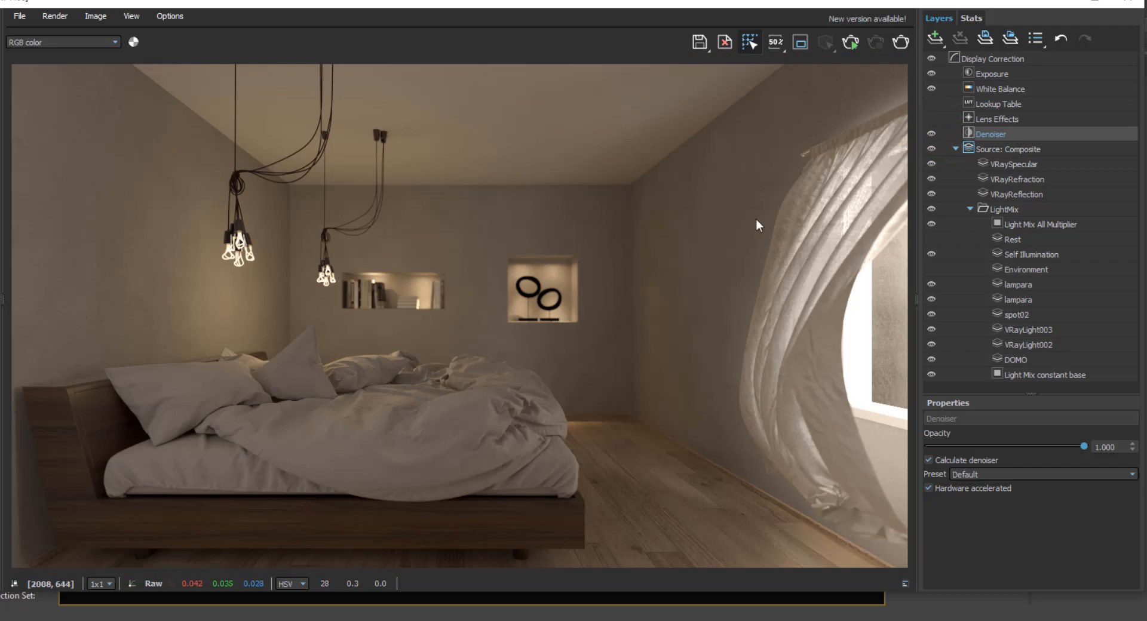
Step: Enable the Lookup Table correction with its loaded LUT file at an opacity of 1.000
click(1025, 103)
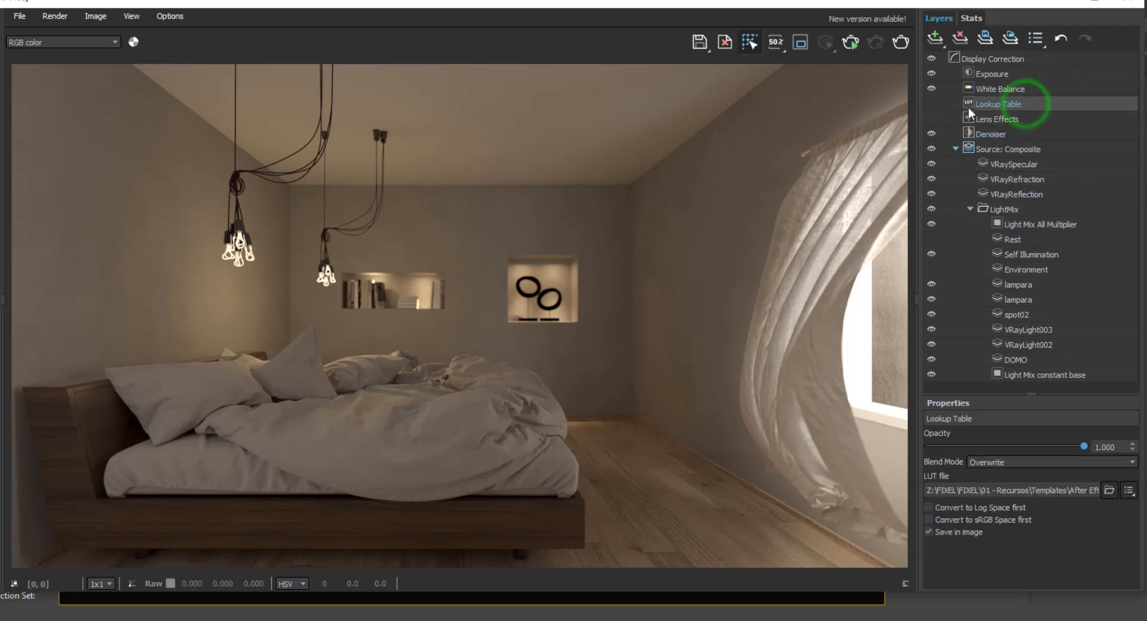
click(931, 103)
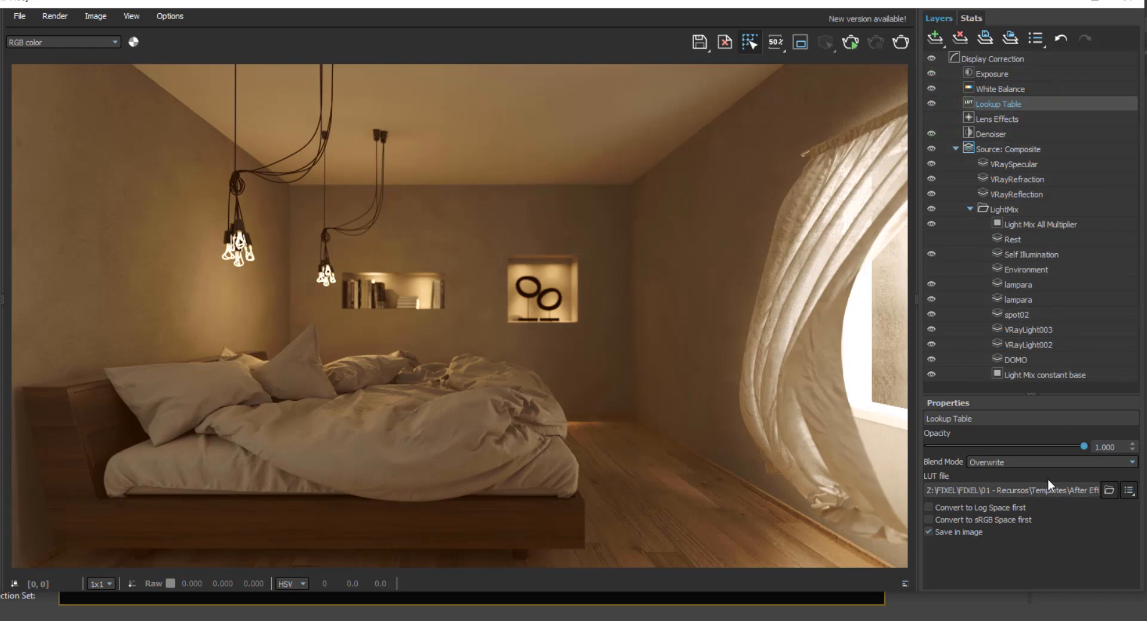
drag(1055, 451, 1113, 449)
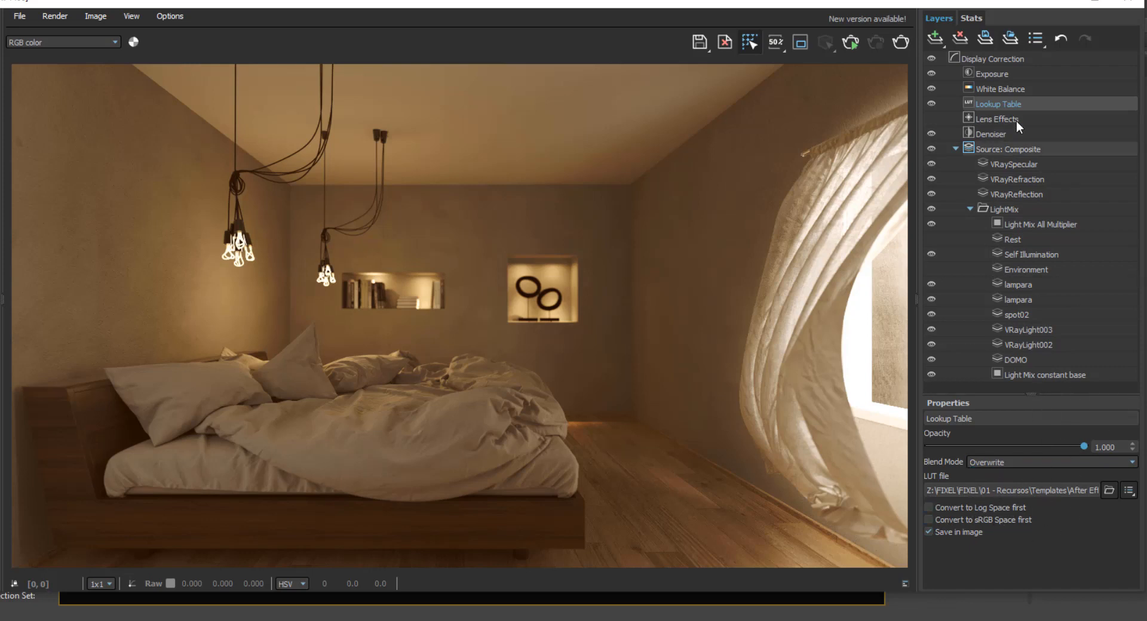
Step: Enable Lens Effects and set the bloom/glare size to about 23.9 and the threshold to 0.100
click(1043, 118)
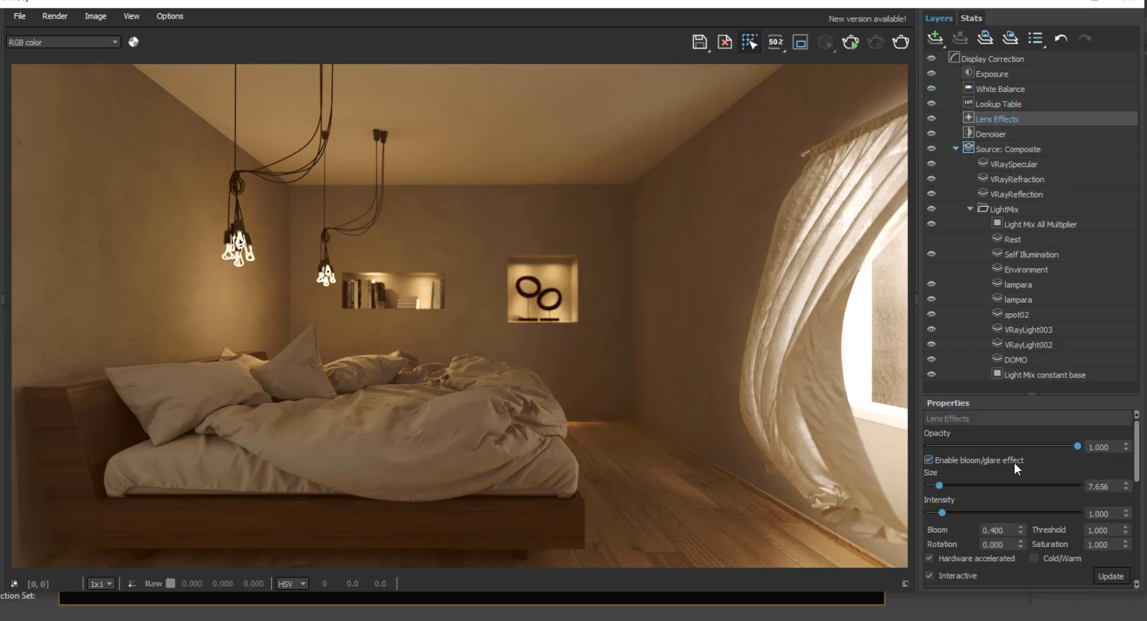
drag(1034, 395, 1032, 163)
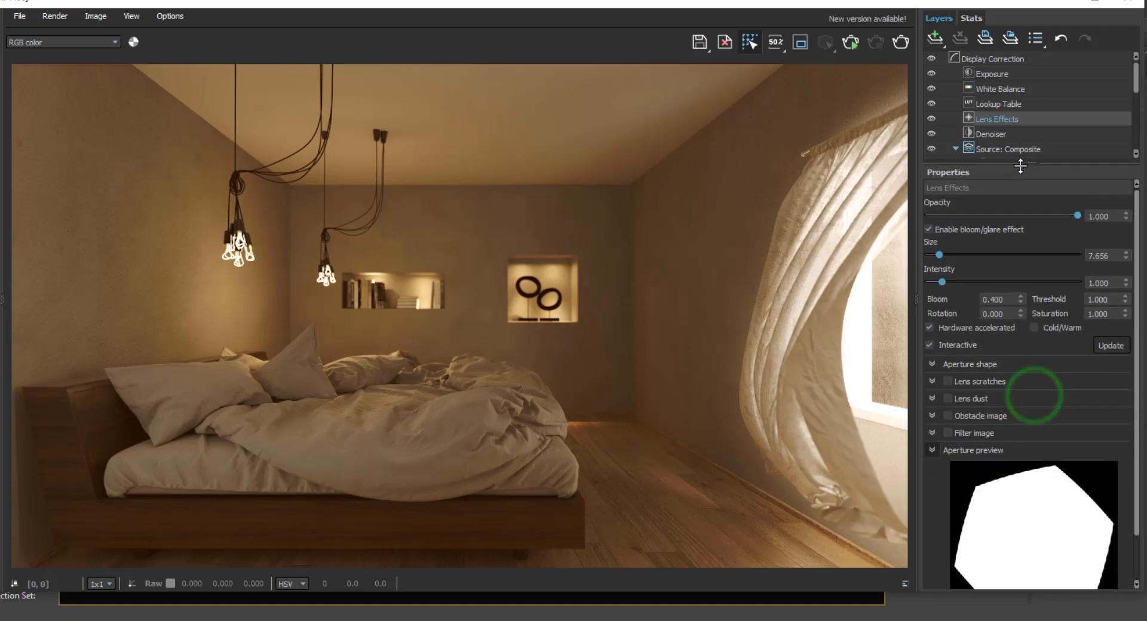
scroll(277, 258, up, 2)
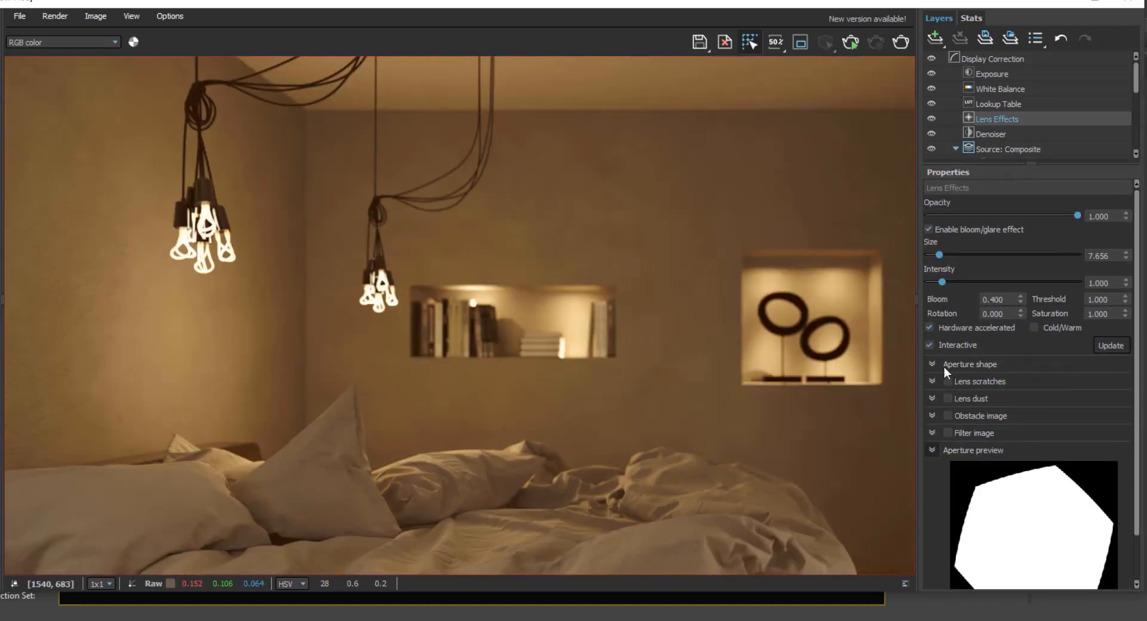
click(939, 253)
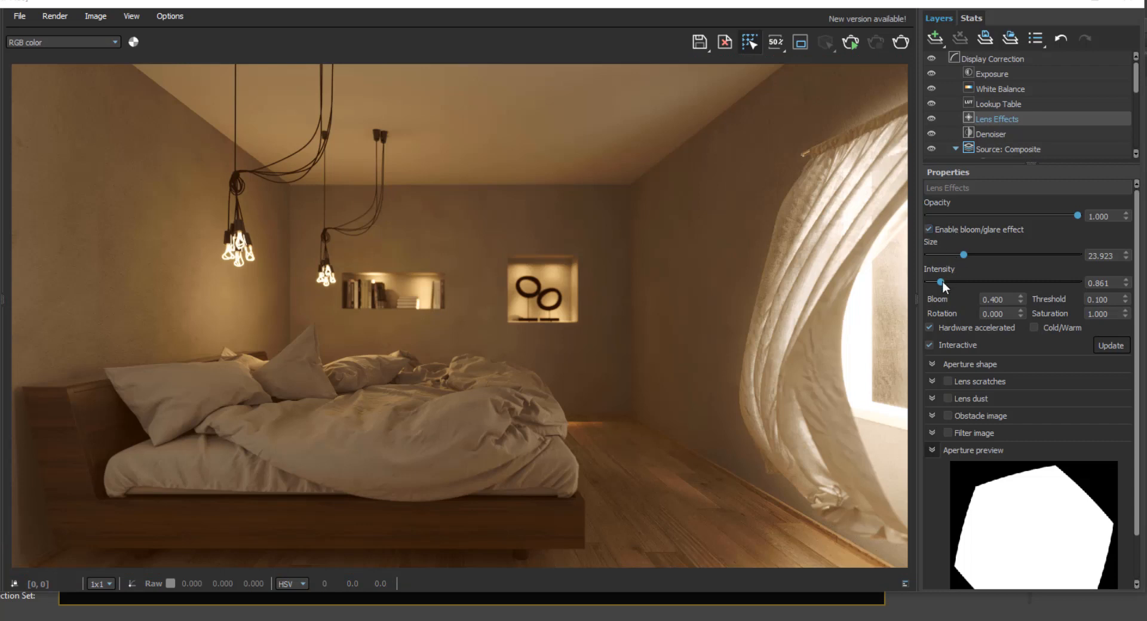
Step: Try a bloom/glare intensity of about 8.85 and examine the glow around the lamps, shelves and curtain
drag(941, 282, 1060, 280)
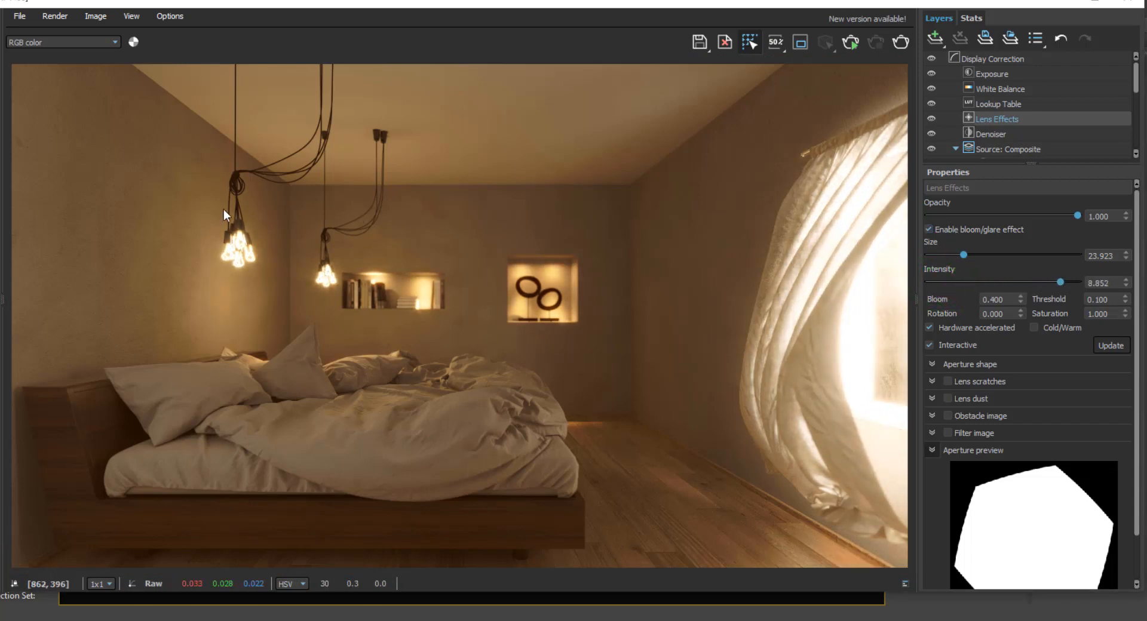
scroll(223, 209, up, 2)
scroll(271, 267, down, 1)
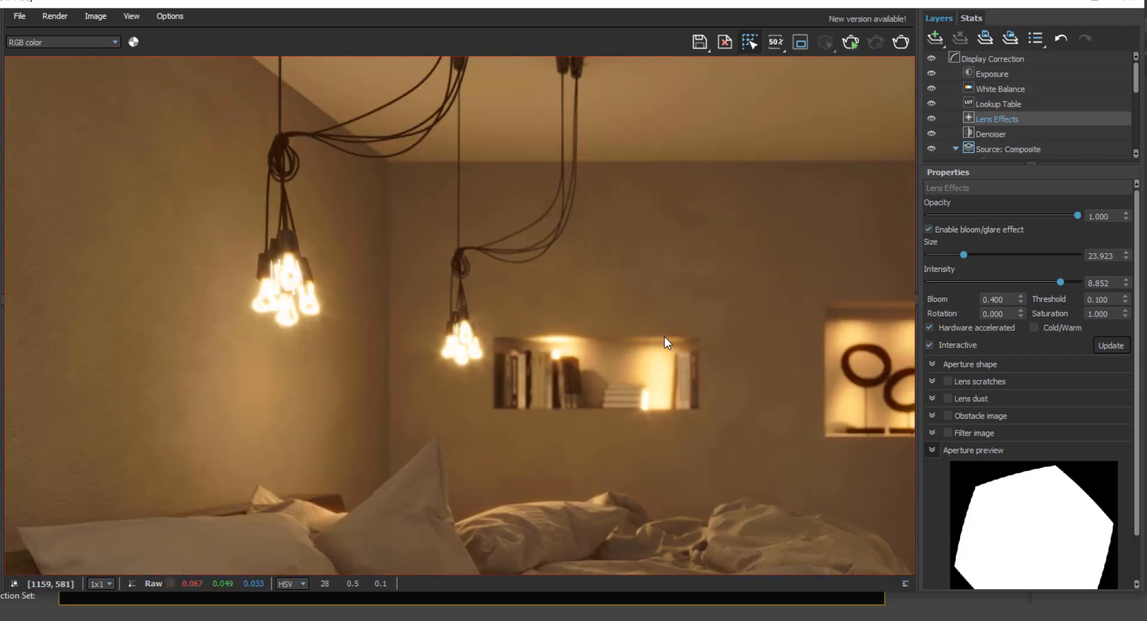
scroll(548, 299, down, 3)
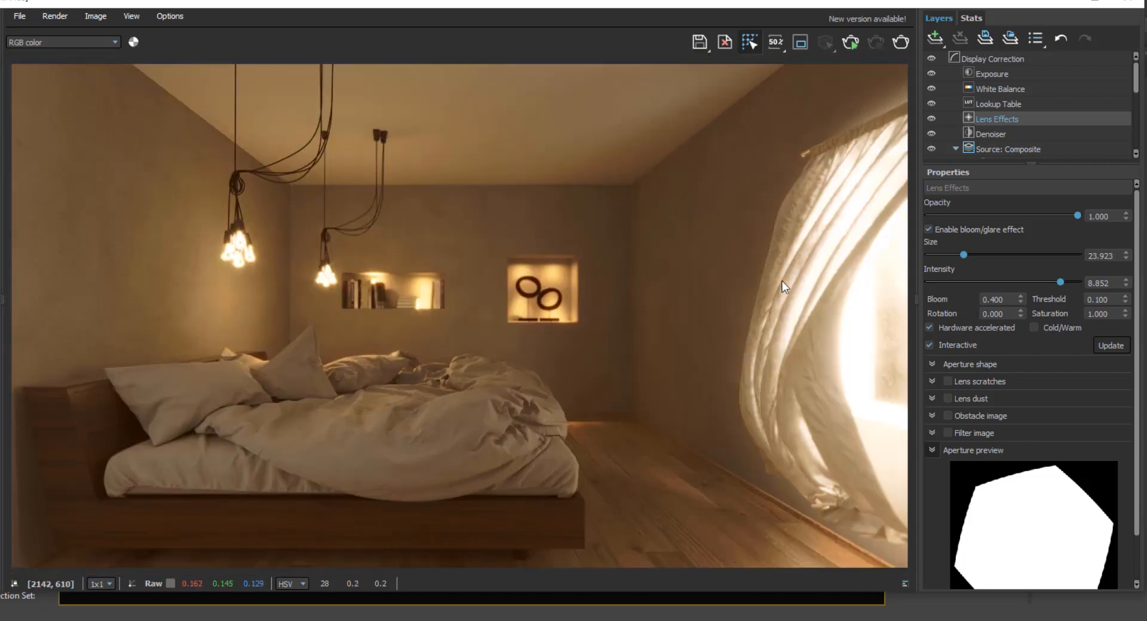
Step: Set the Lens Effects bloom/glare threshold to 0.500
click(1115, 300)
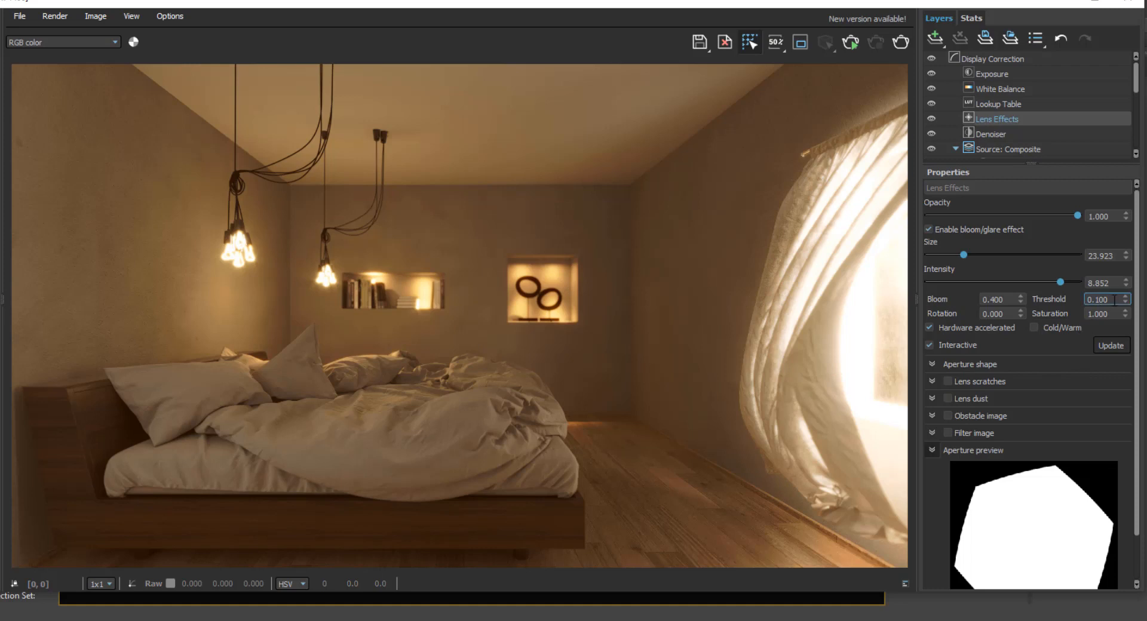
drag(1115, 300, 1038, 301)
text(1)
key(Return)
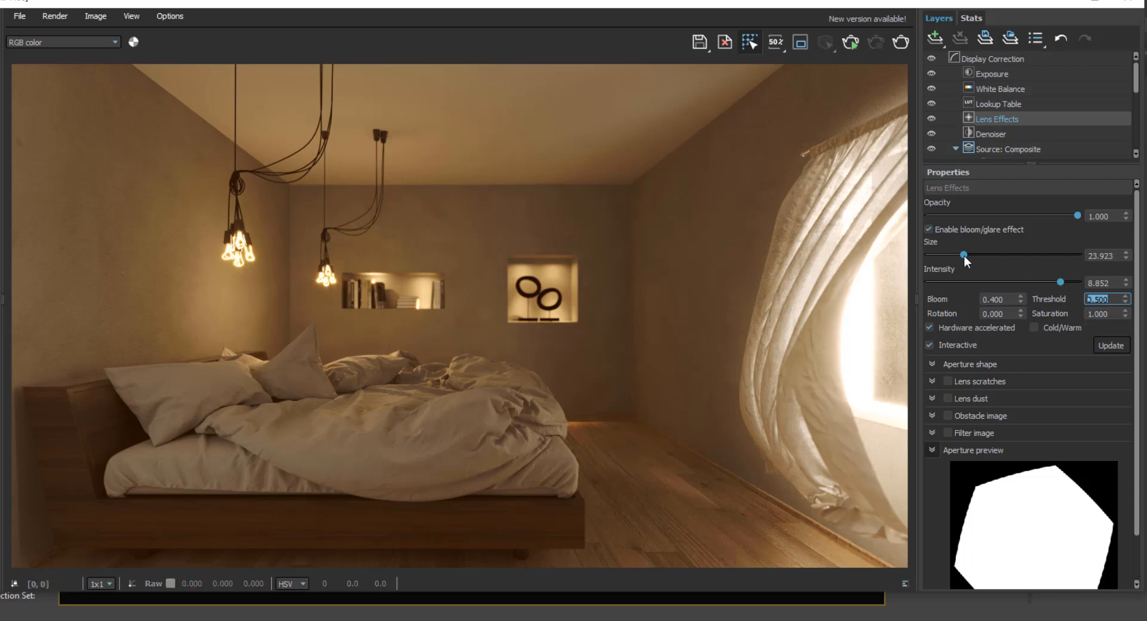
Step: Set the bloom/glare size to about 18.2 and the intensity to about 0.96, and enlarge the layer list
drag(963, 254, 941, 279)
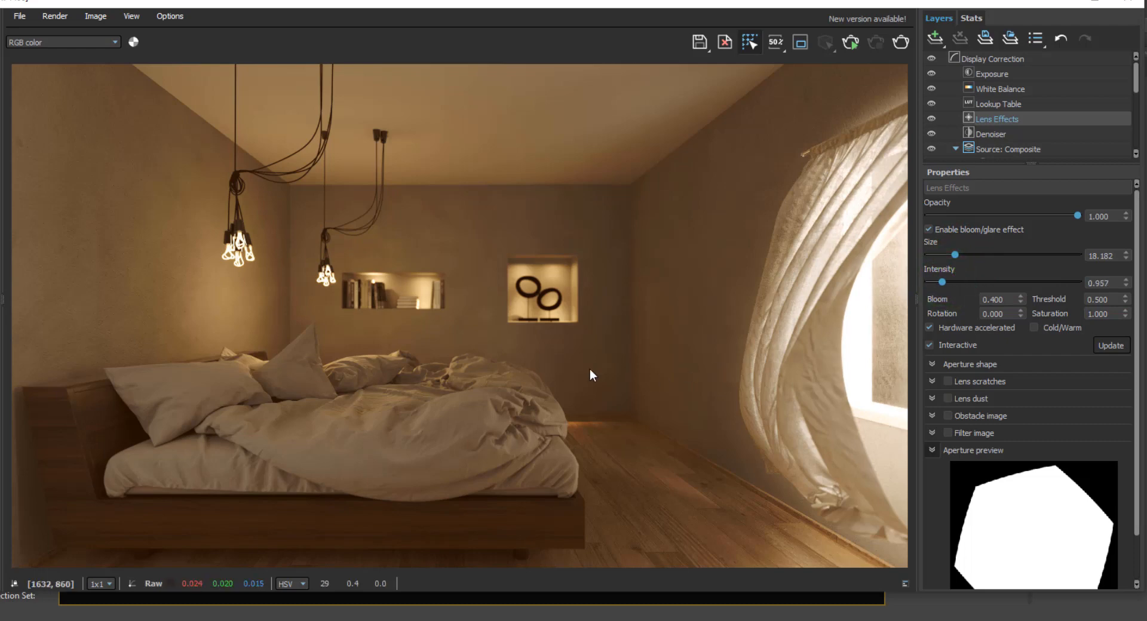
scroll(590, 369, up, 2)
scroll(592, 368, down, 2)
drag(1024, 162, 958, 318)
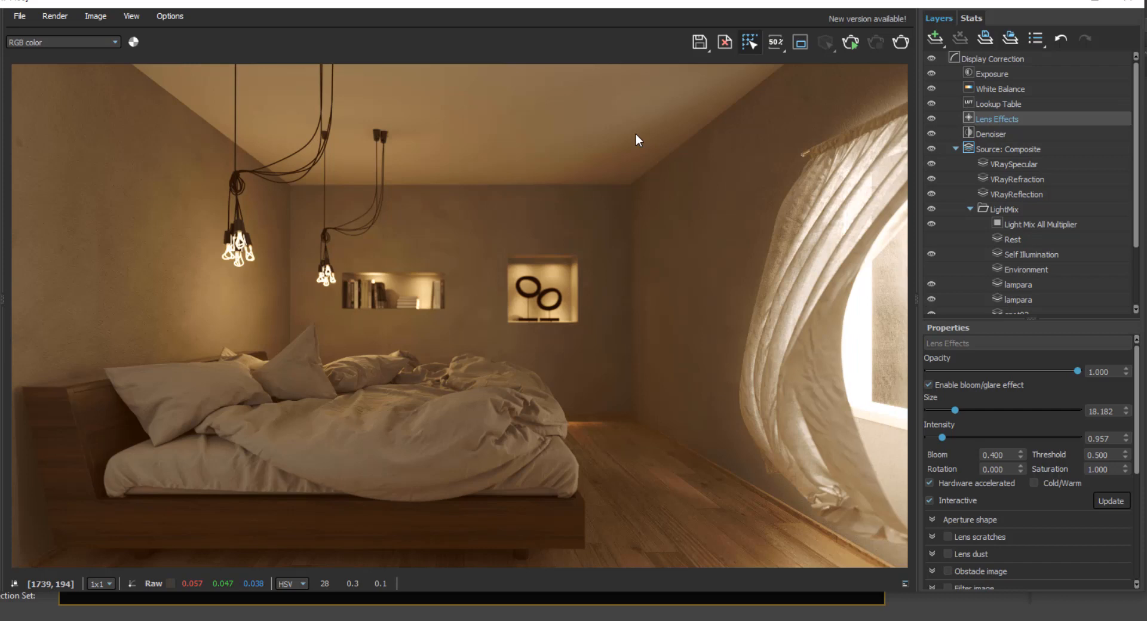
drag(1135, 235, 1133, 187)
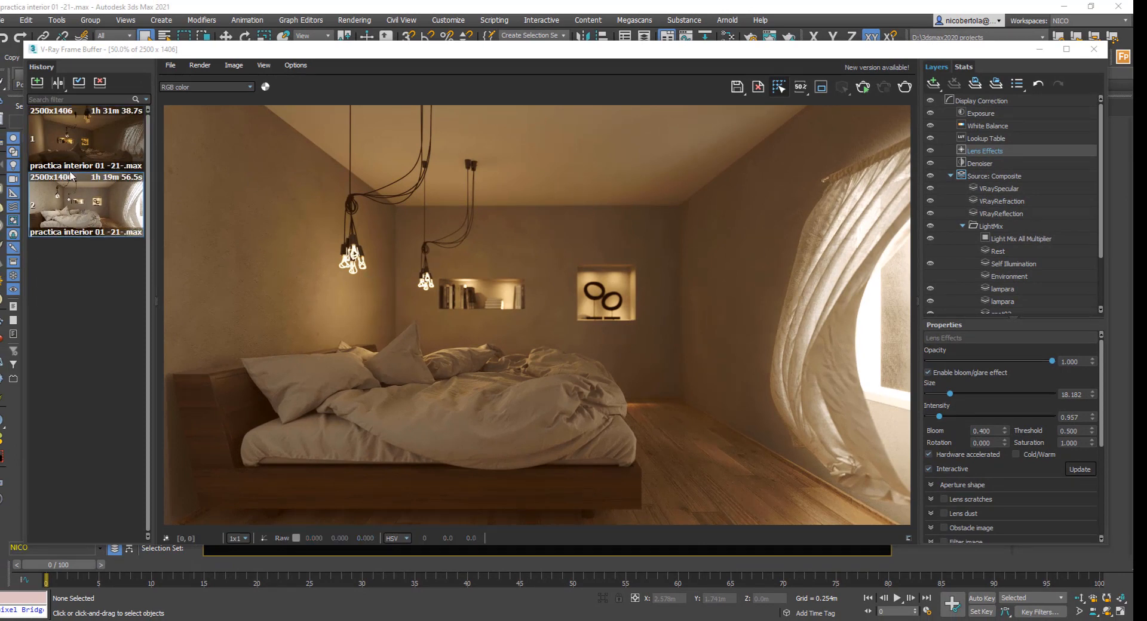
right_click(99, 210)
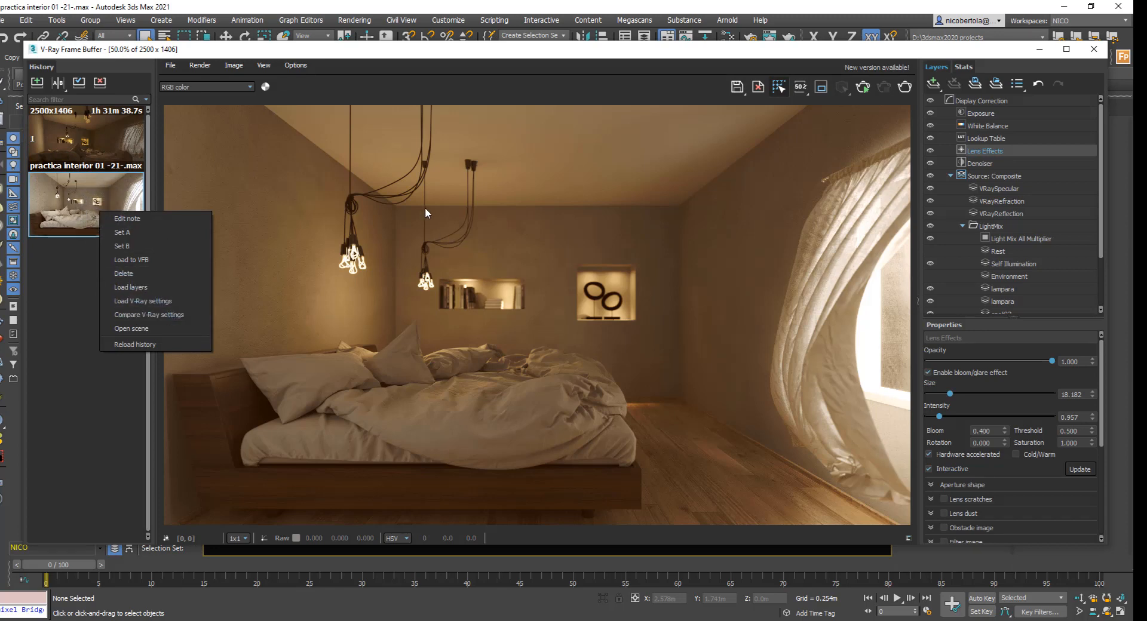
click(1021, 51)
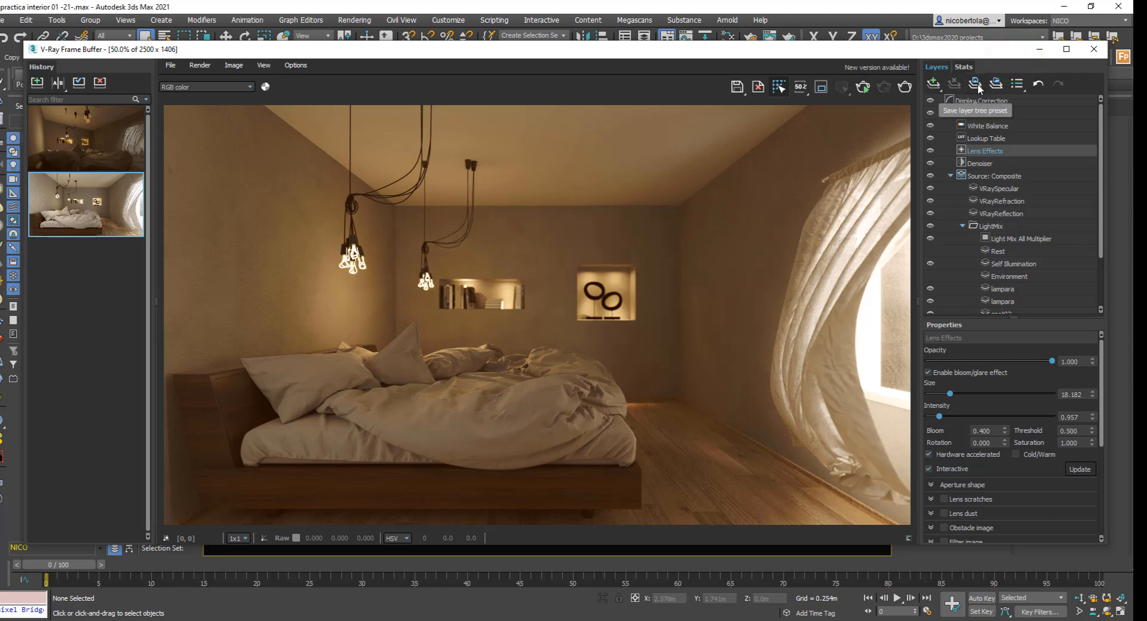
click(978, 89)
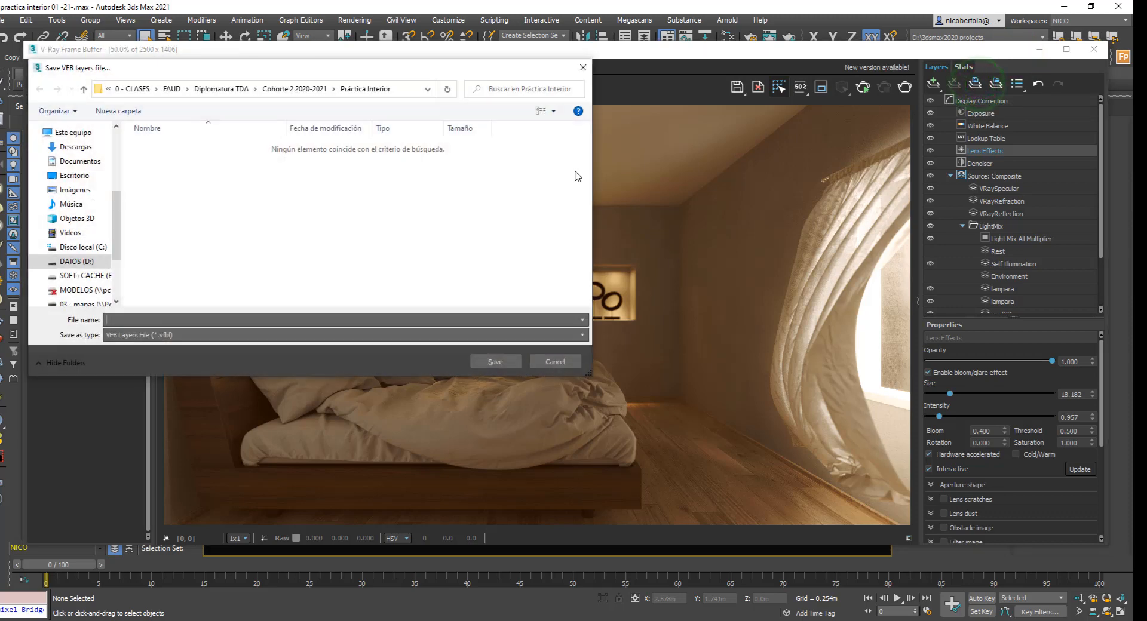
click(555, 361)
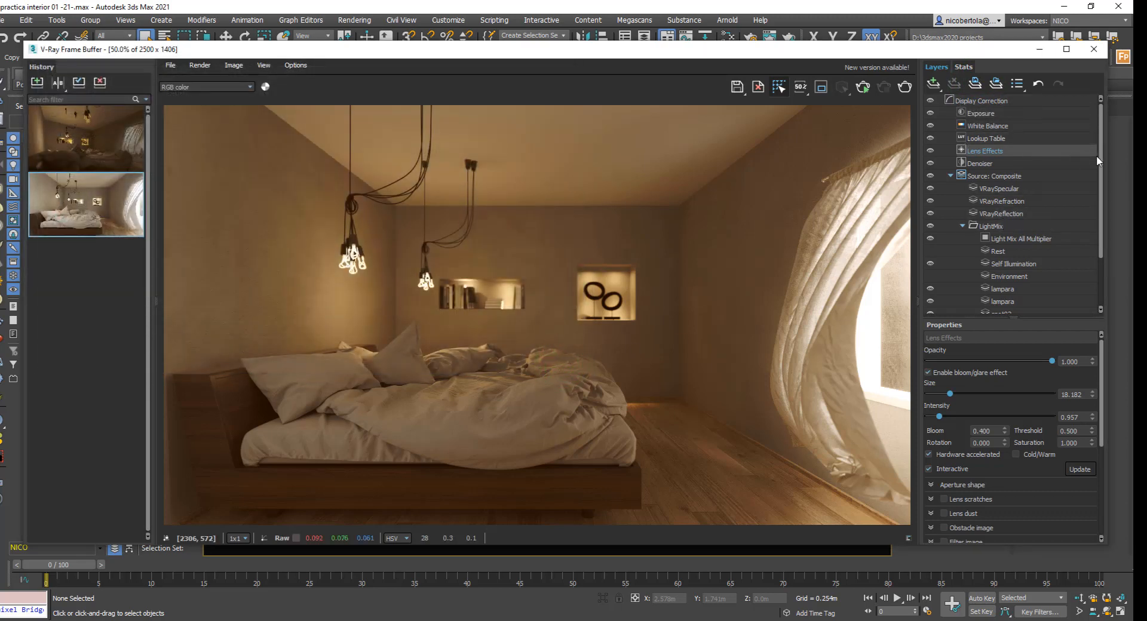
mouse_move(1098, 157)
mouse_down()
mouse_move(1103, 251)
mouse_move(1104, 137)
mouse_up()
Step: Load the first render in the history into the frame buffer and view its LightMix layers
click(108, 139)
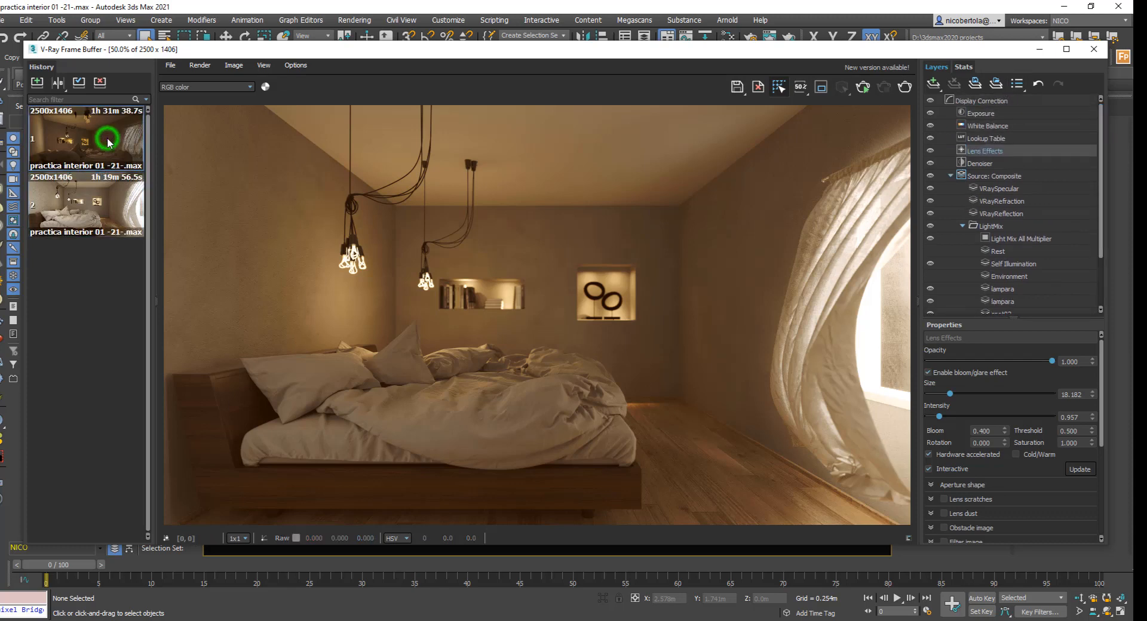
double_click(108, 141)
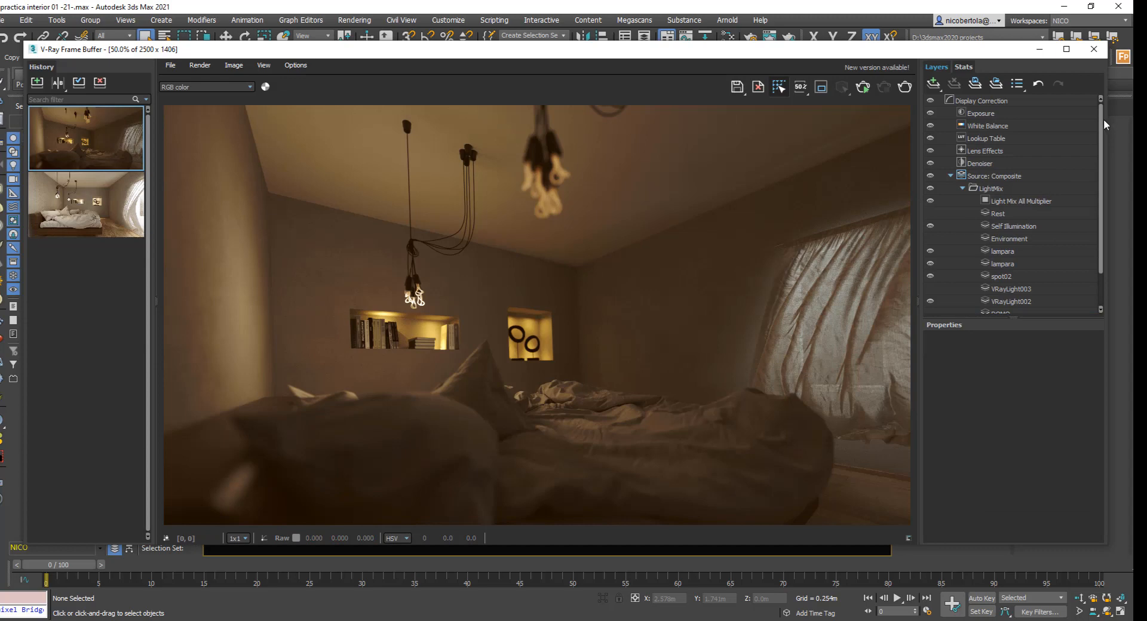
drag(1103, 119, 1103, 151)
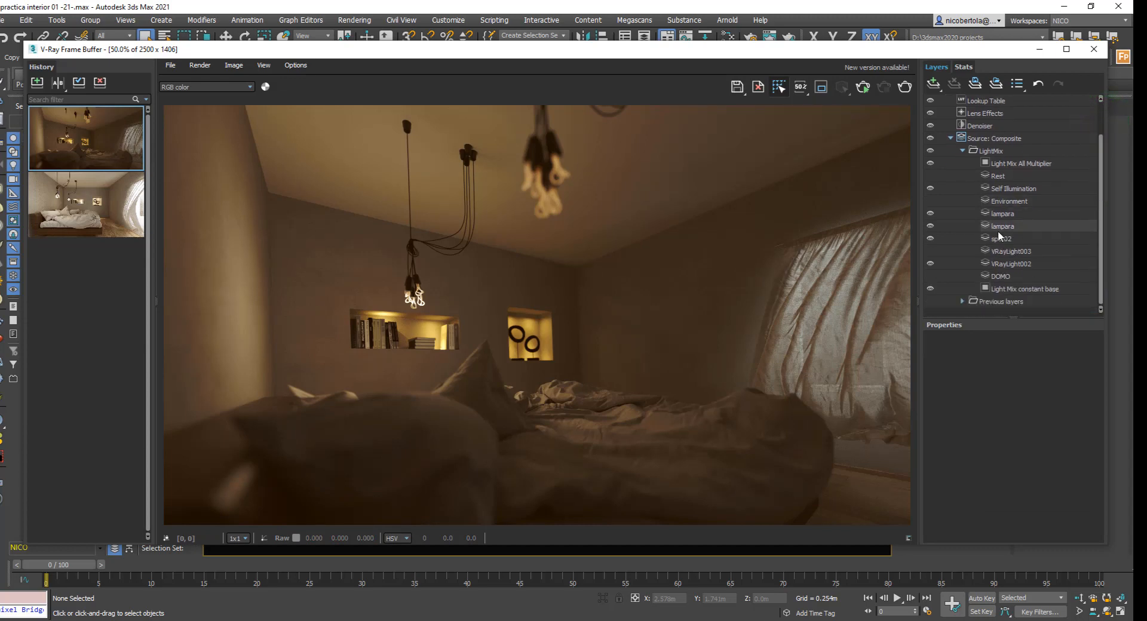
Step: Inspect the LightMix, lampara and DOMO layers of this render, toggling the DOMO layer's visibility on and back off
click(1001, 151)
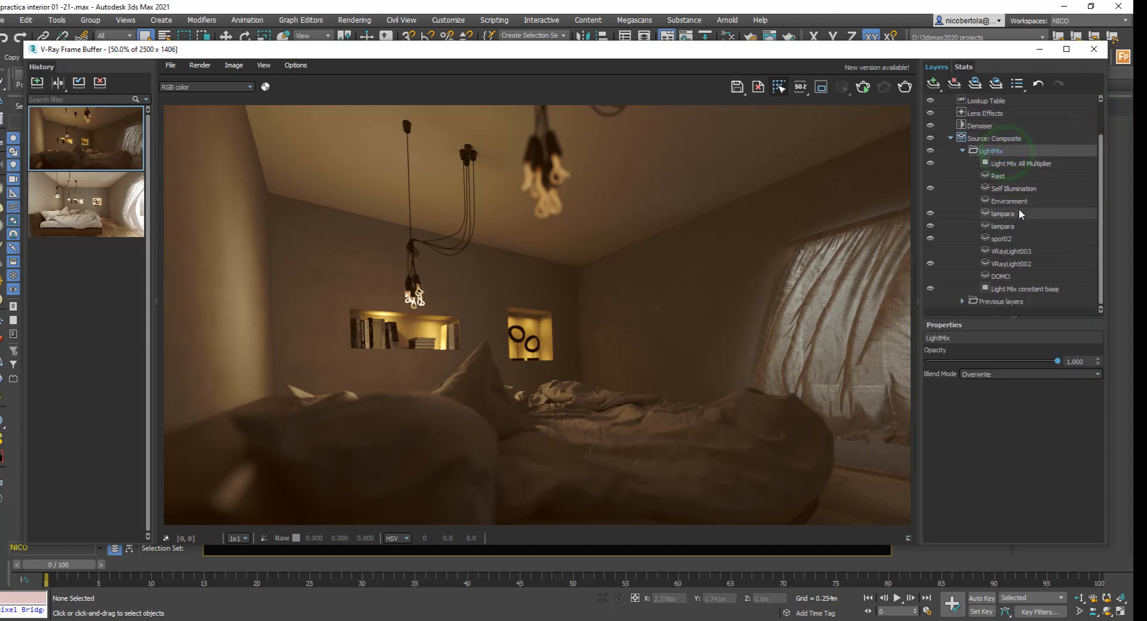
click(1023, 226)
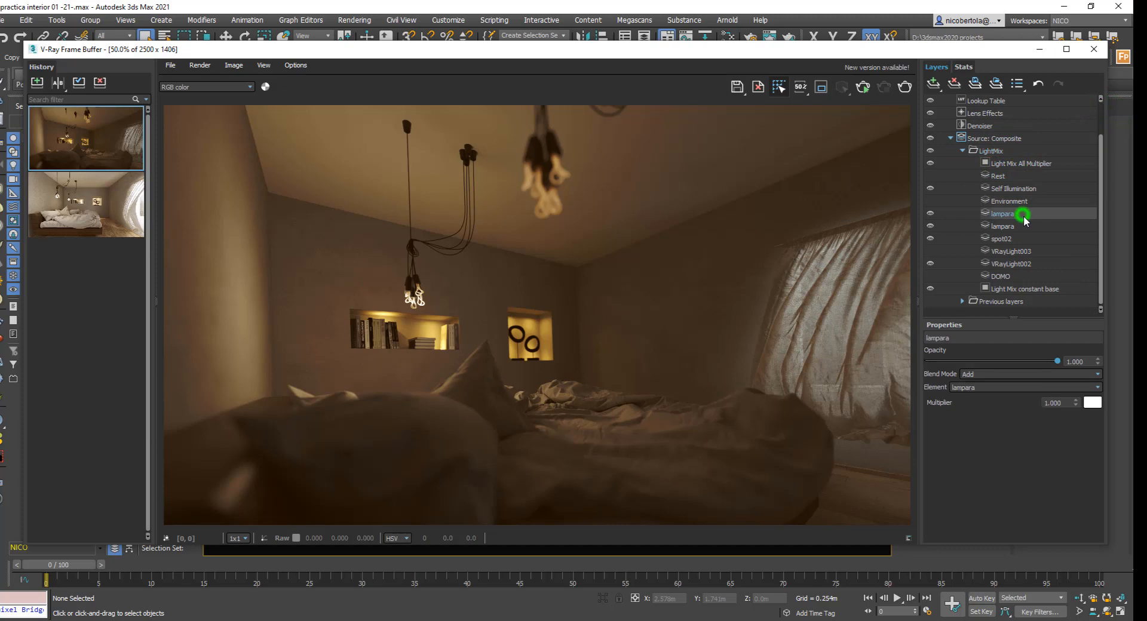
click(1016, 276)
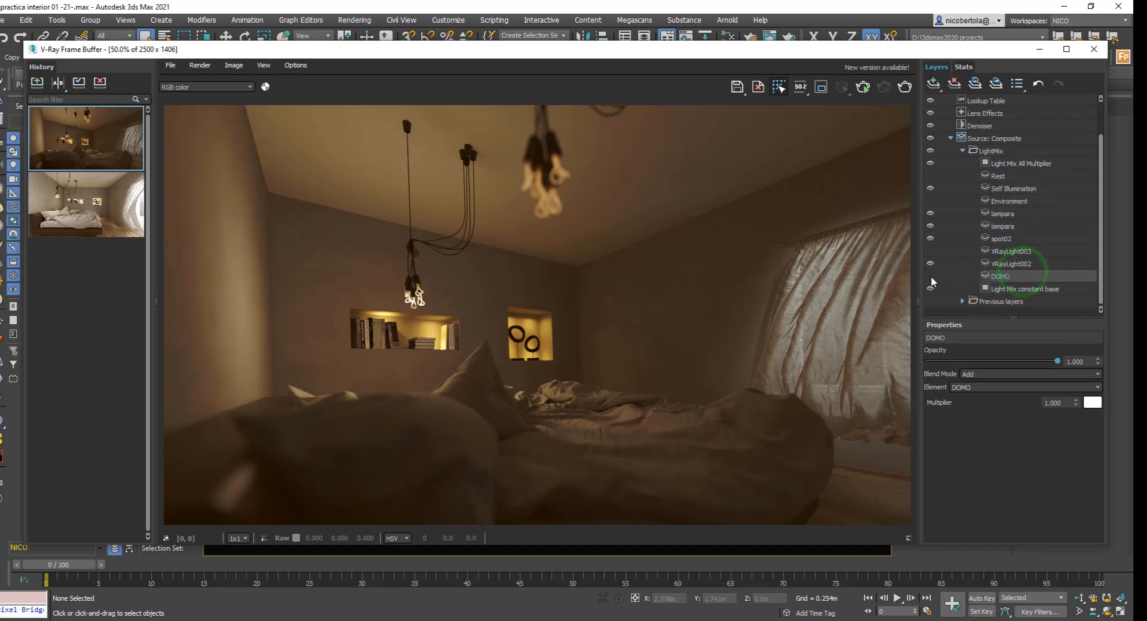
click(930, 276)
click(930, 276)
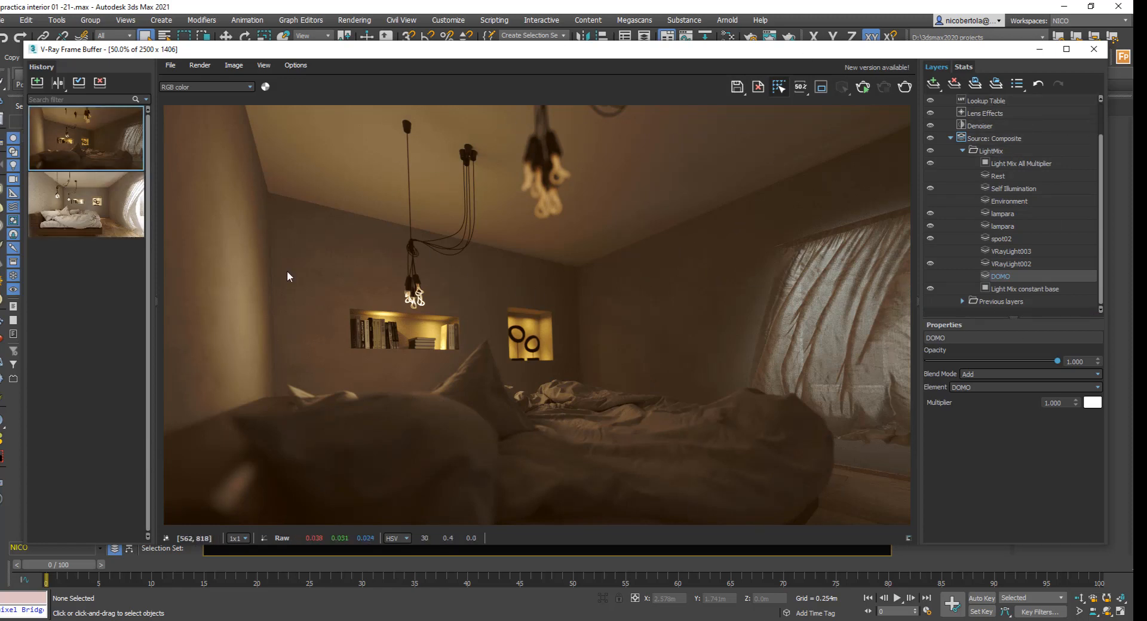
Step: Load the second render in the history with its saved layers and move the frame buffer window slightly higher
double_click(107, 210)
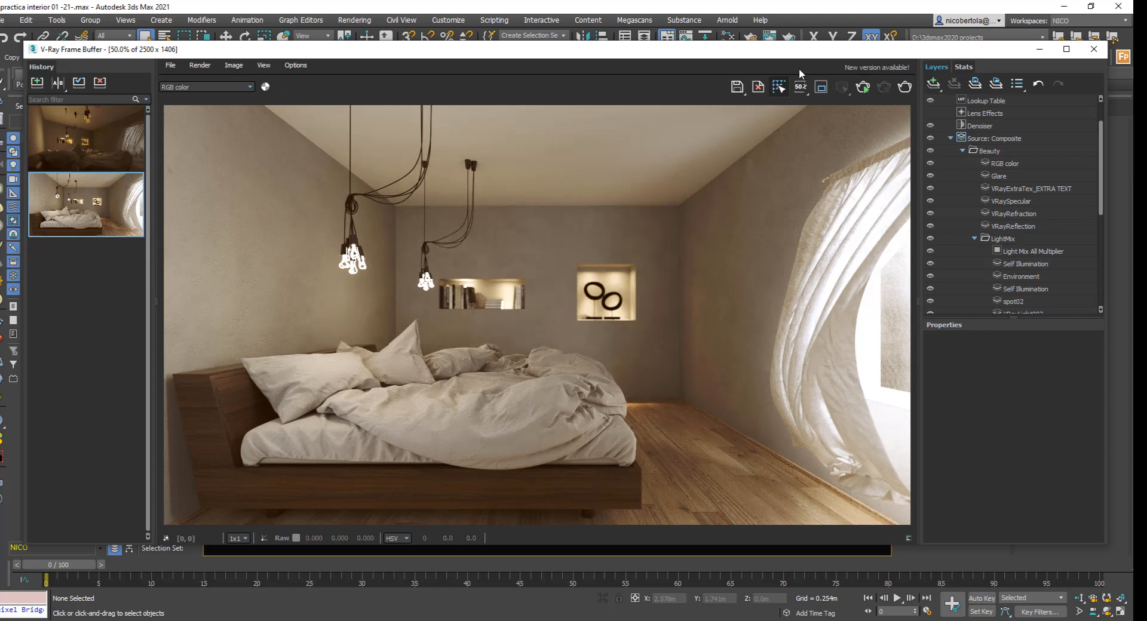
drag(798, 54, 795, 35)
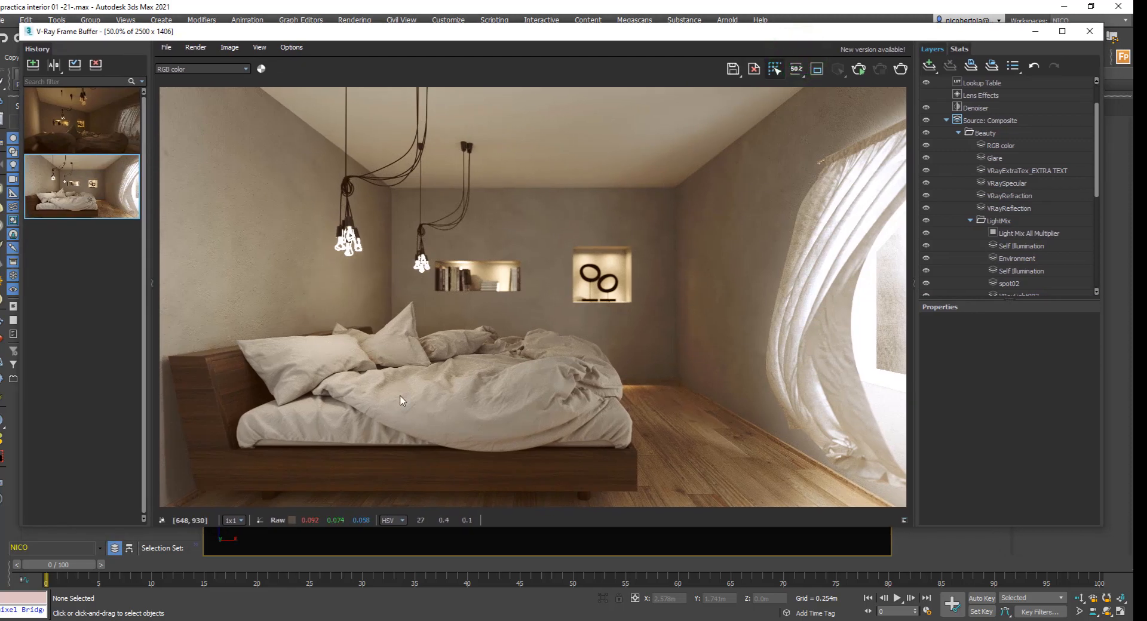